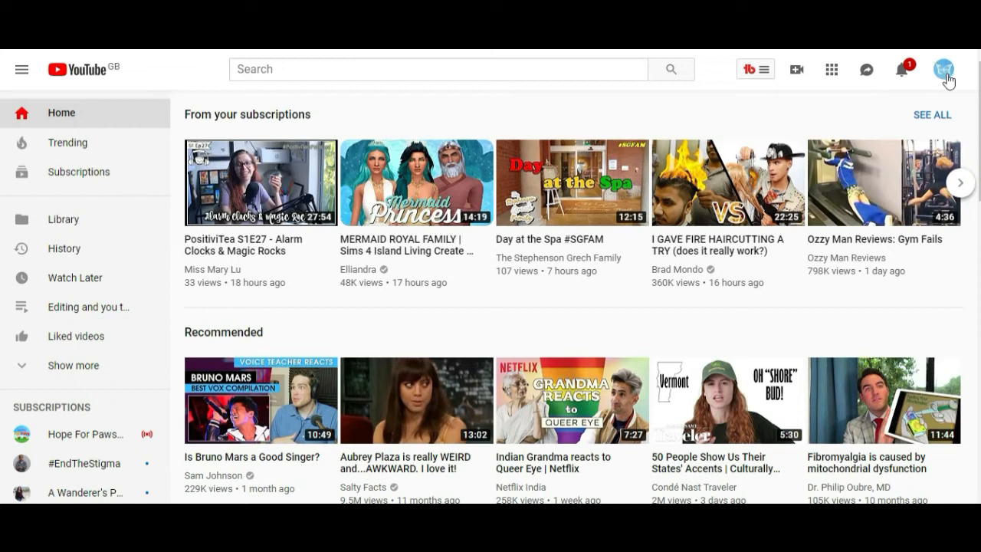
Open YouTube Studio from the account menu and go to the channel's video list.
left_click(946, 73)
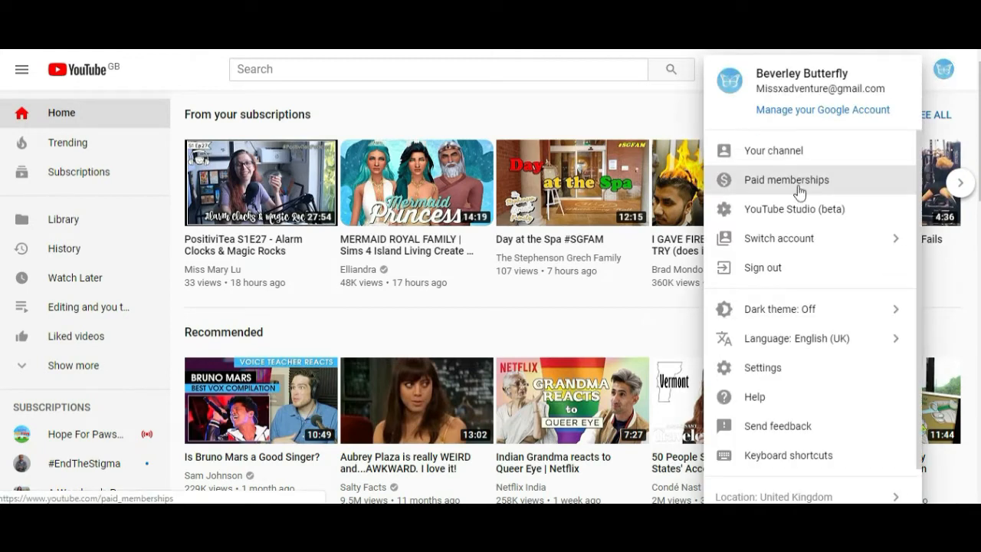
left_click(777, 221)
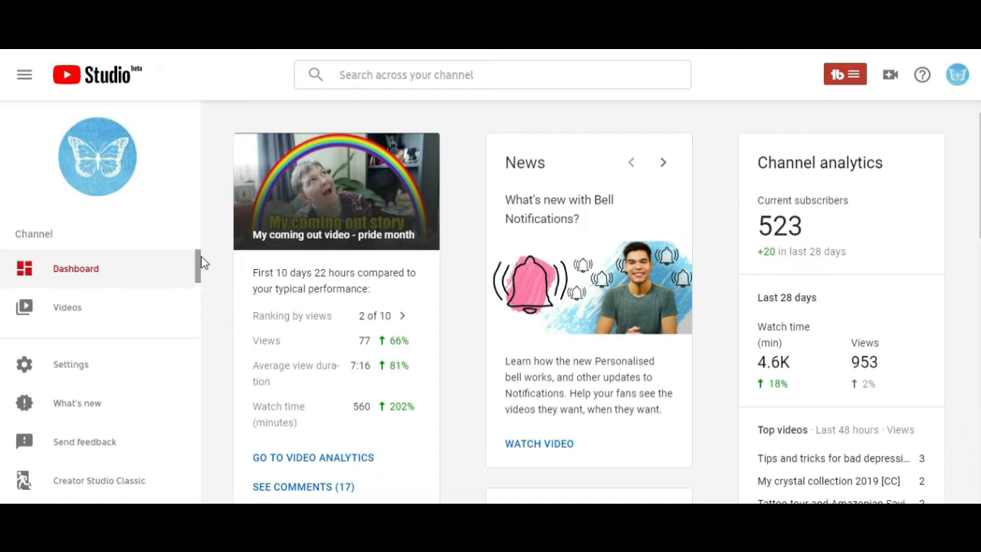
left_click(89, 315)
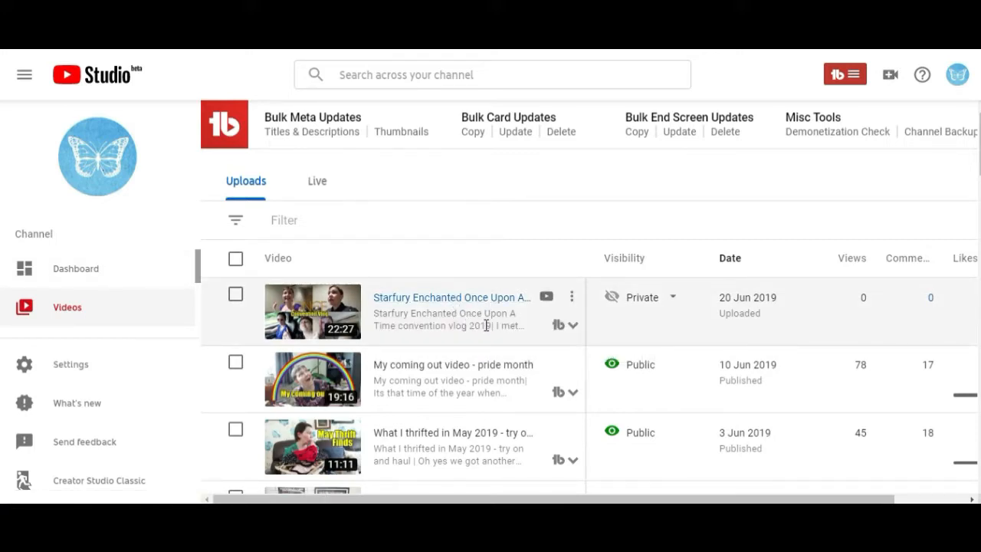
Open the automatic English subtitles of the Starfury Enchanted convention vlog in the subtitle editor, back at the video's start.
mouse_move(647, 313)
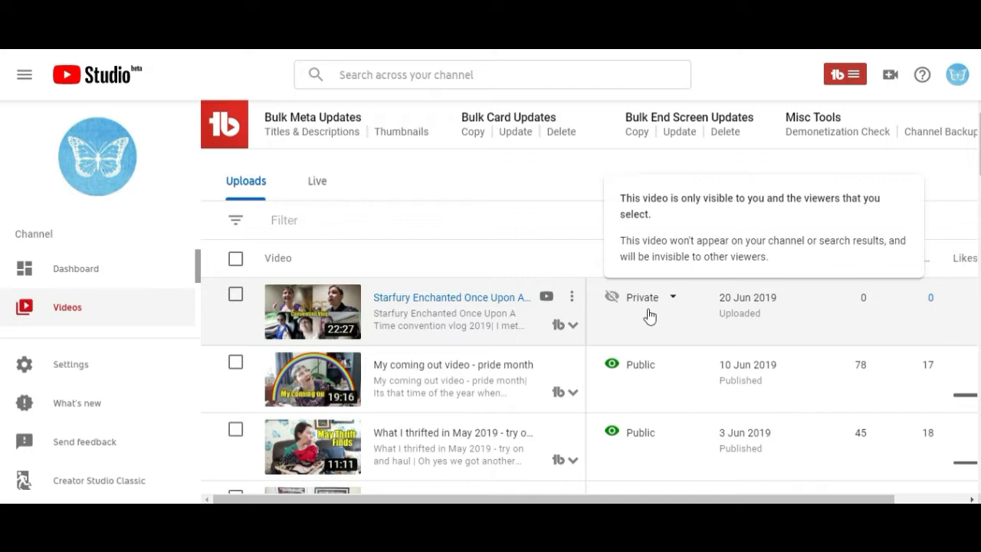
left_click(485, 305)
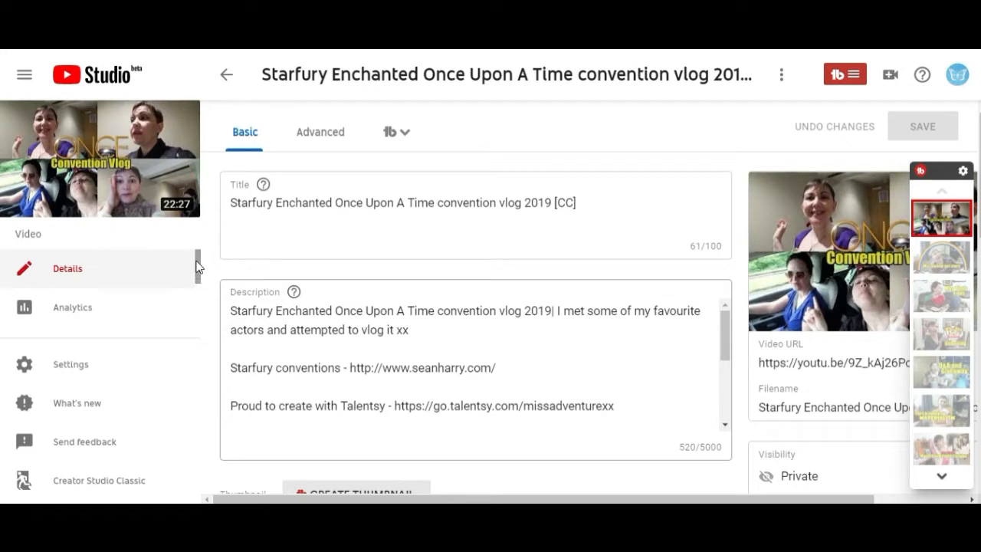
left_click_drag(197, 266, 200, 328)
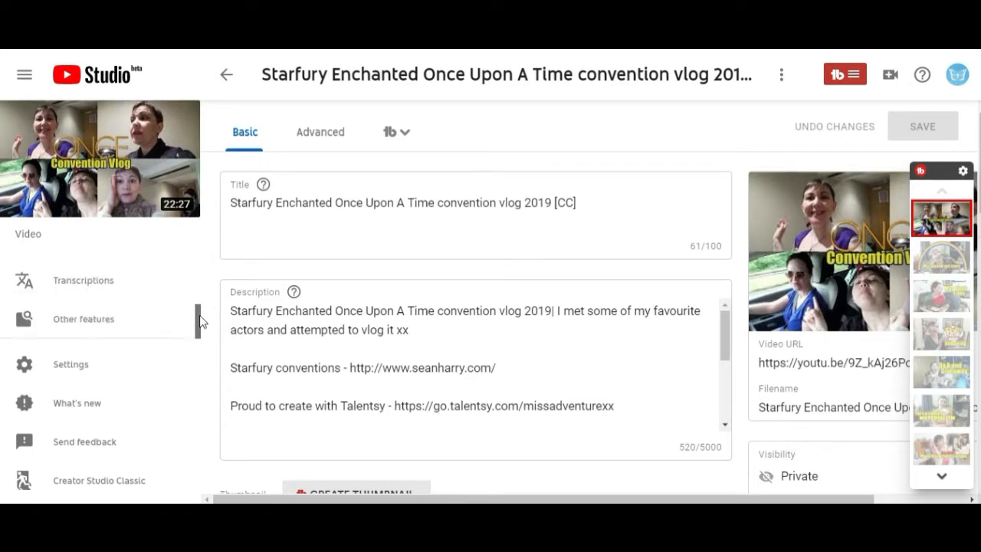
left_click(102, 290)
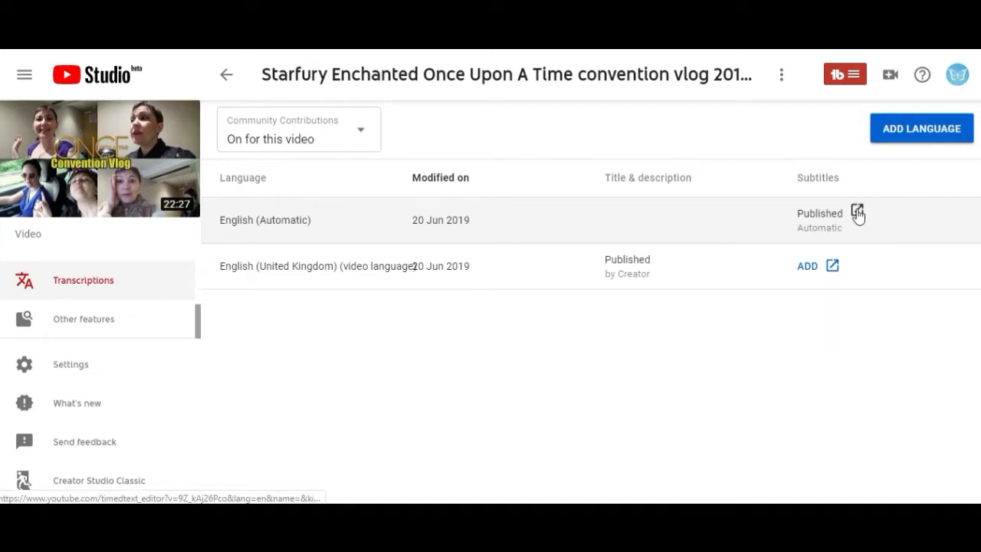
left_click(858, 214)
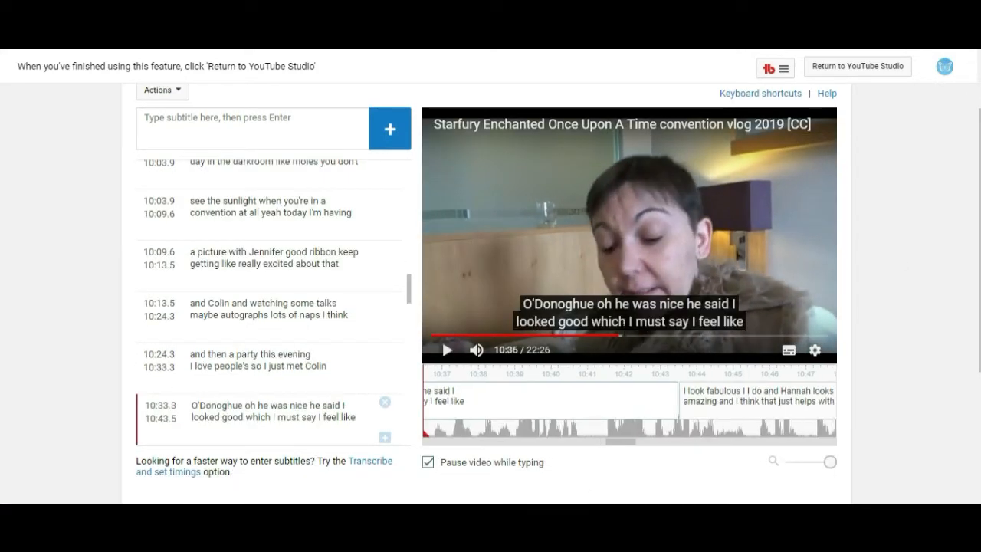
left_click_drag(620, 340, 420, 349)
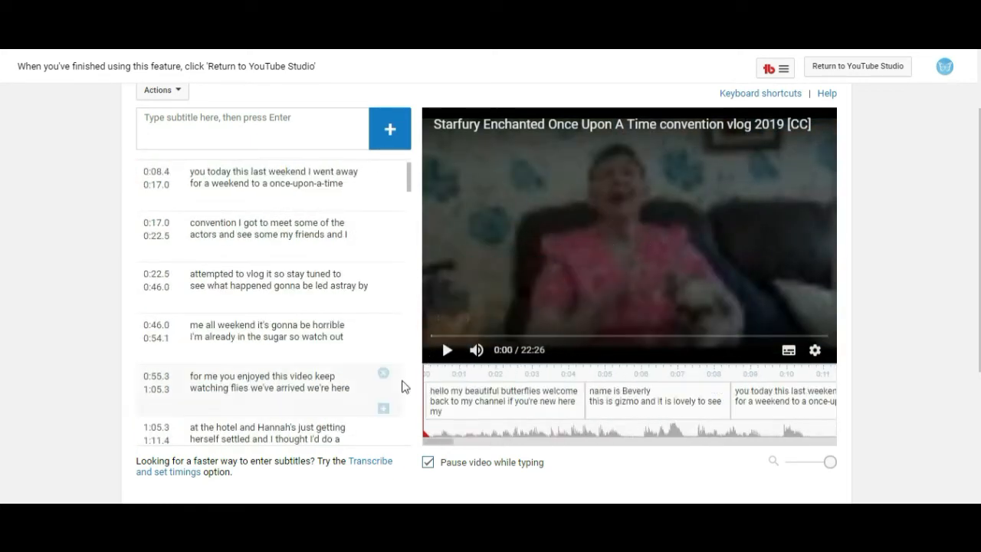
scroll(408, 171, "up", 2)
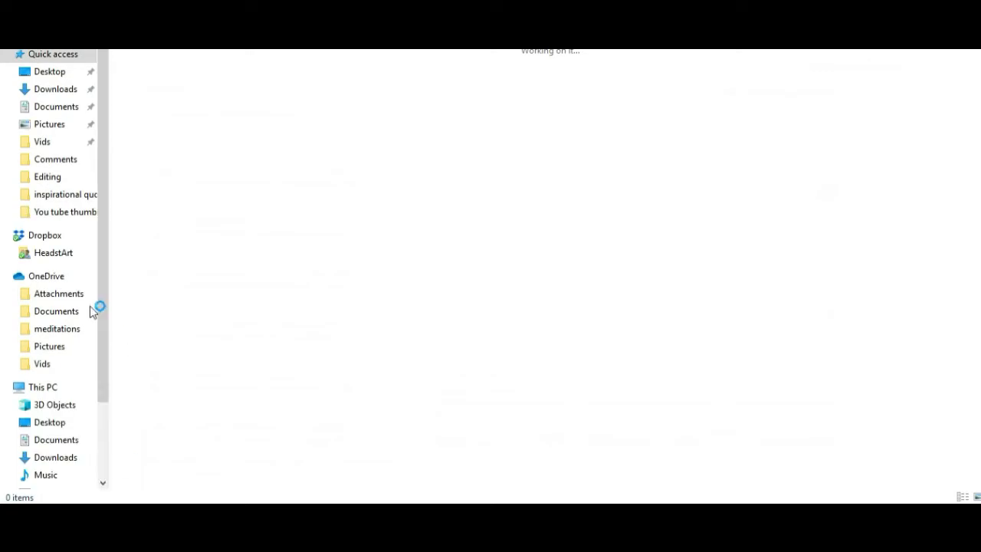
Open the "A template" text file from the Subtitles folder inside the OneDrive Vids folder.
left_click(44, 365)
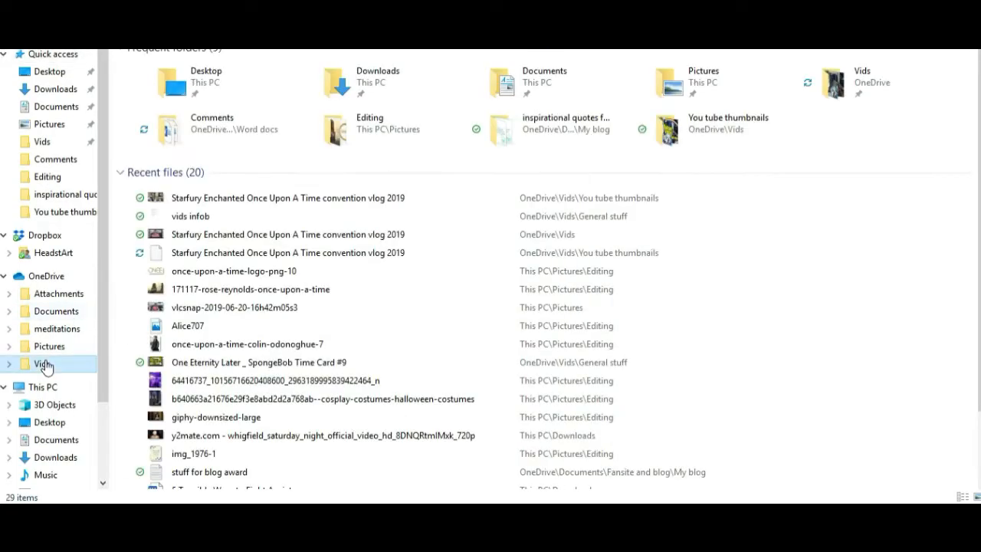
left_click(44, 365)
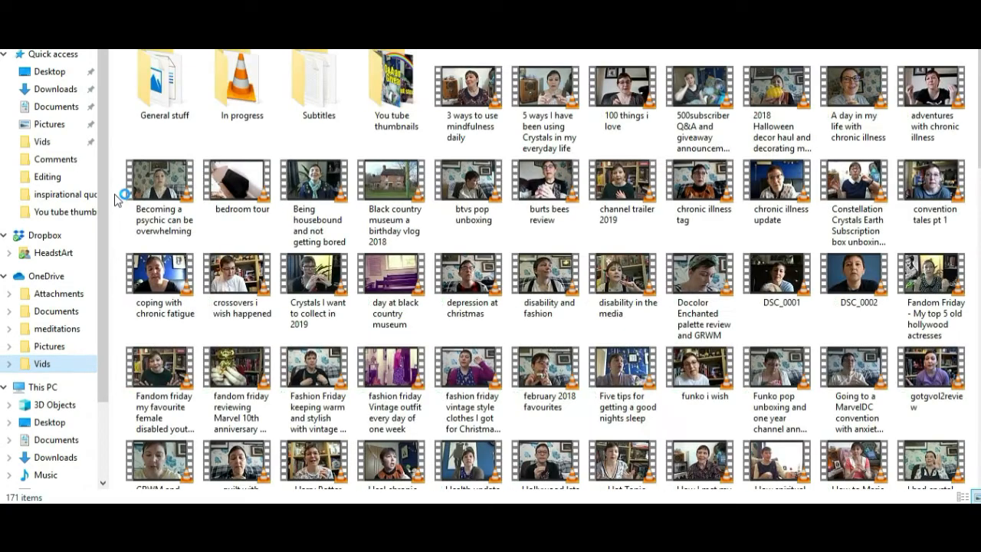
double_click(317, 94)
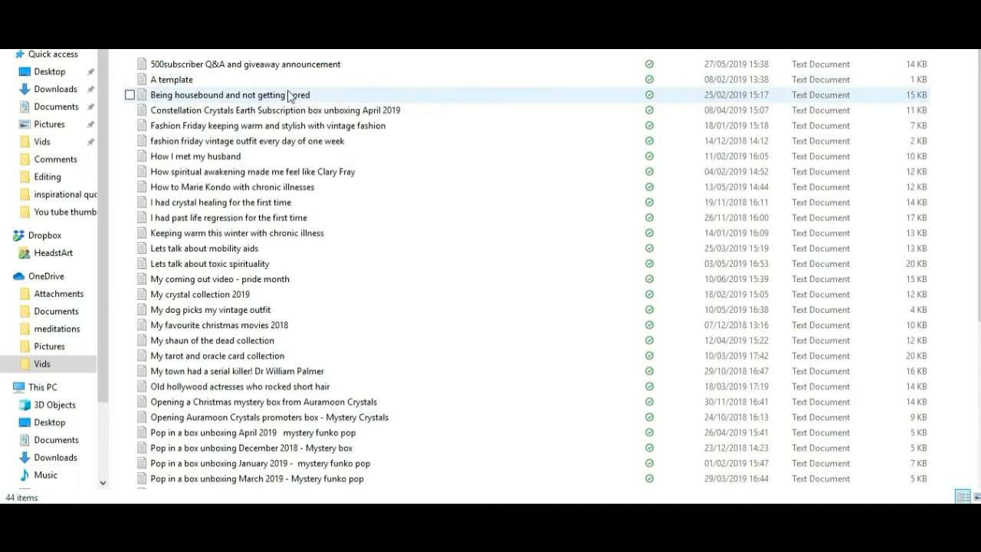
left_click(174, 81)
double_click(173, 80)
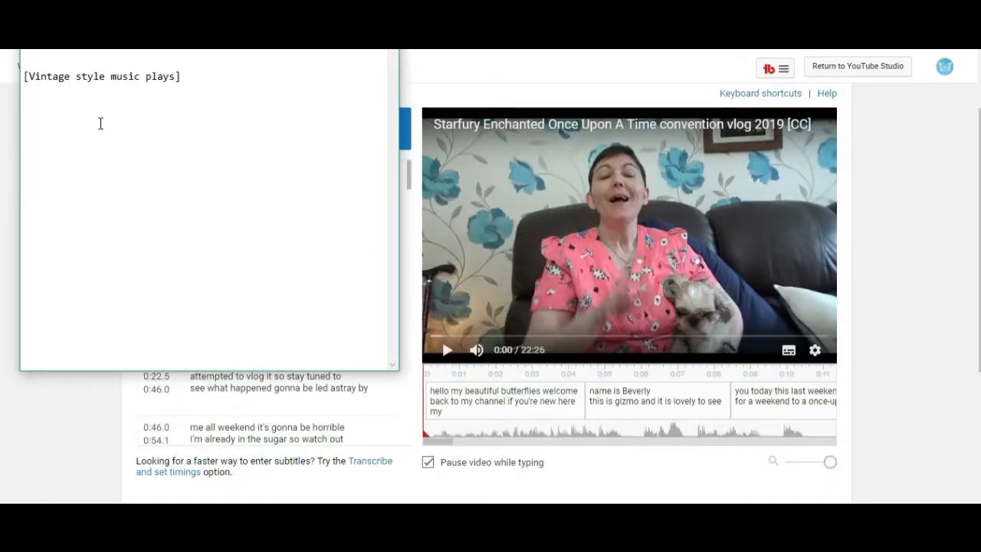
Bring the template's Notepad window up and move it beside the subtitle editor.
left_click(895, 192)
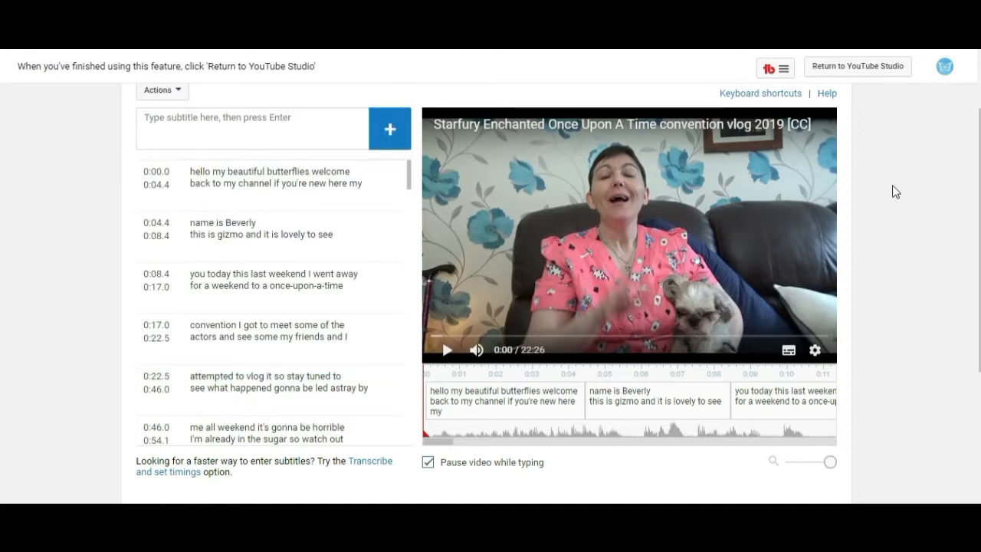
scroll(920, 192, "up", 1)
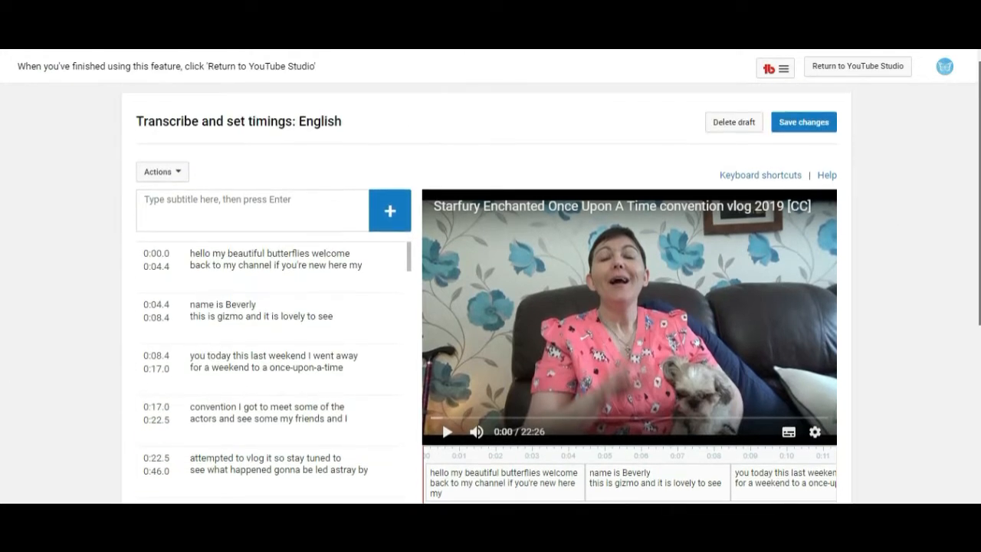
scroll(512, 337, "down", 1)
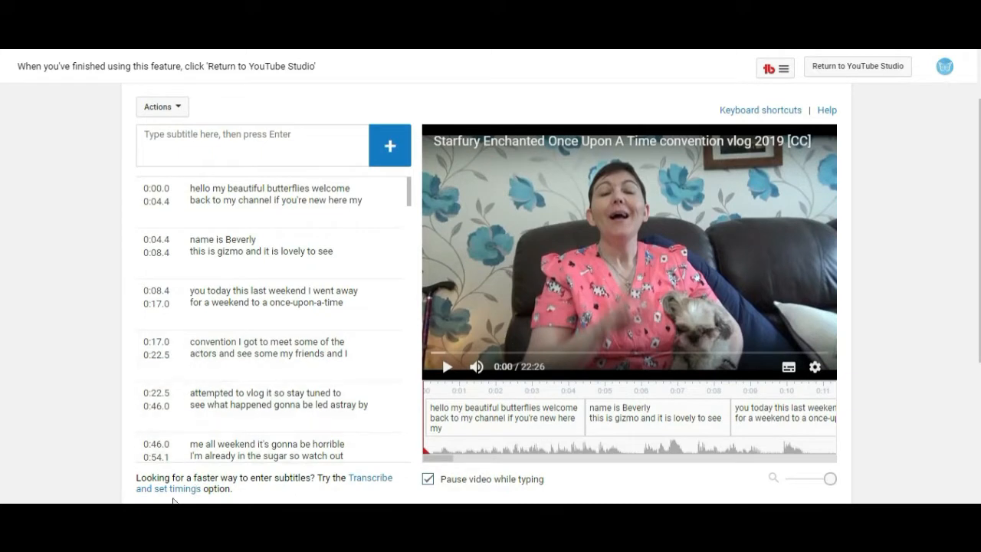
left_click(177, 539)
left_click(31, 23)
mouse_move(54, 23)
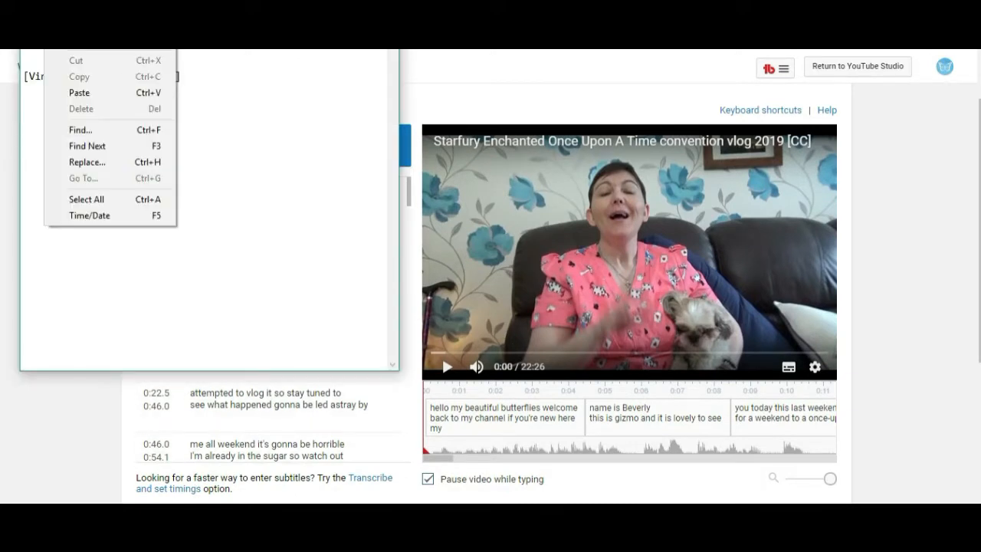
left_click_drag(182, 46, 182, 87)
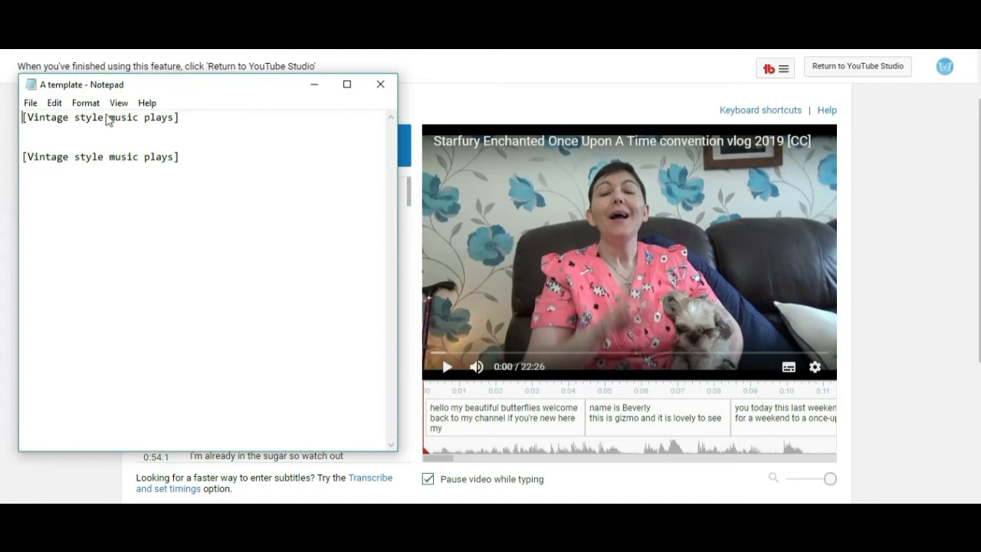
Save the template as "Starfury once upon a time convention vlog 2019" with UTF-8 encoding, and insert two blank lines at its top.
left_click(31, 102)
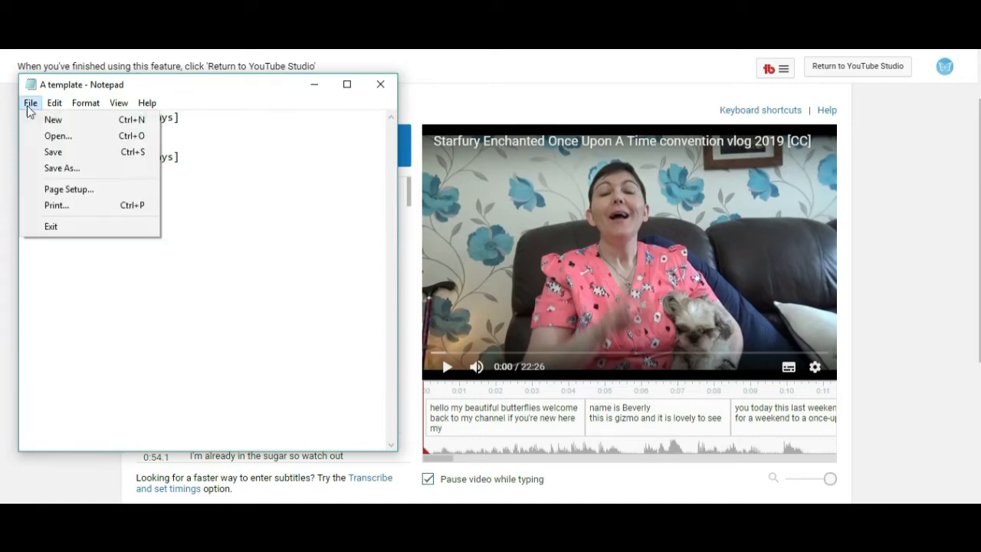
left_click(59, 169)
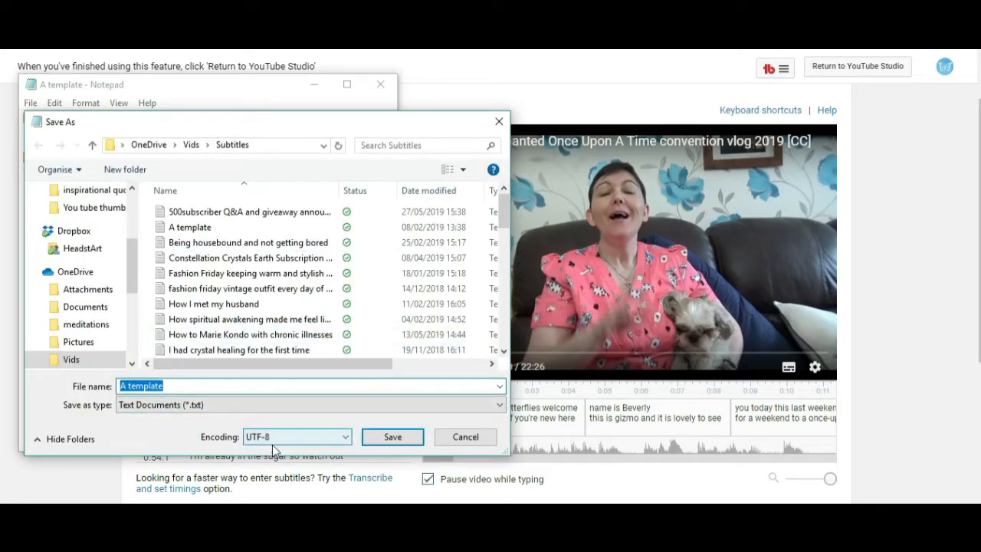
left_click(344, 438)
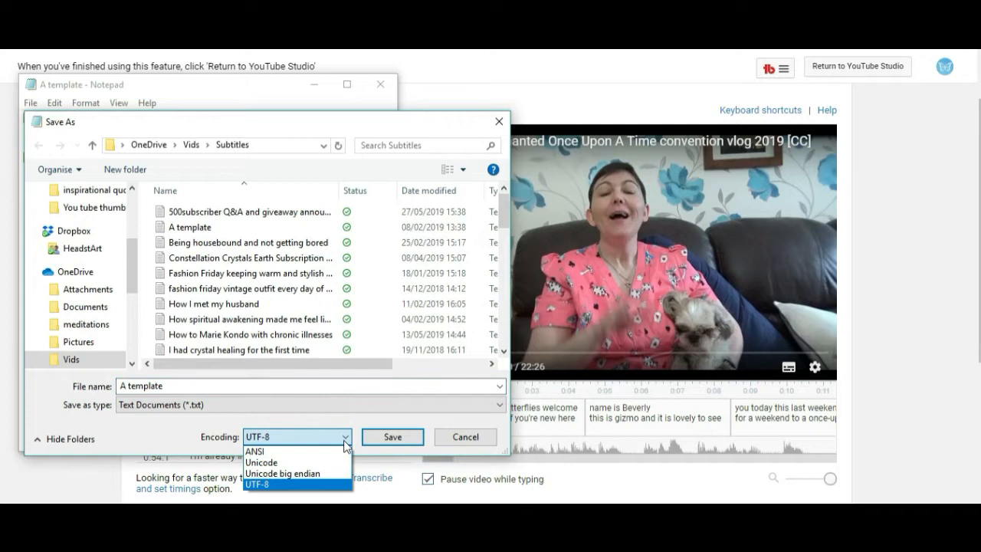
left_click(344, 441)
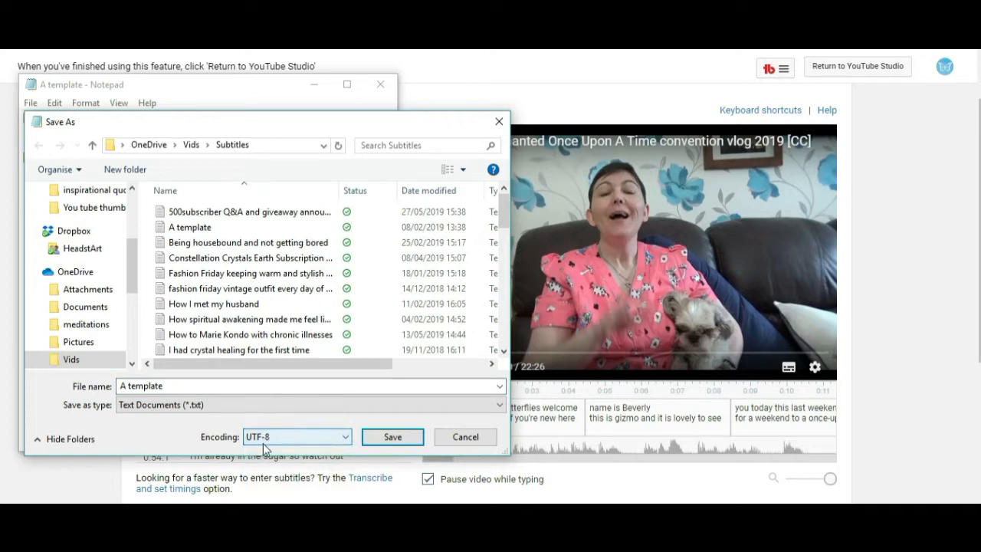
left_click(166, 387)
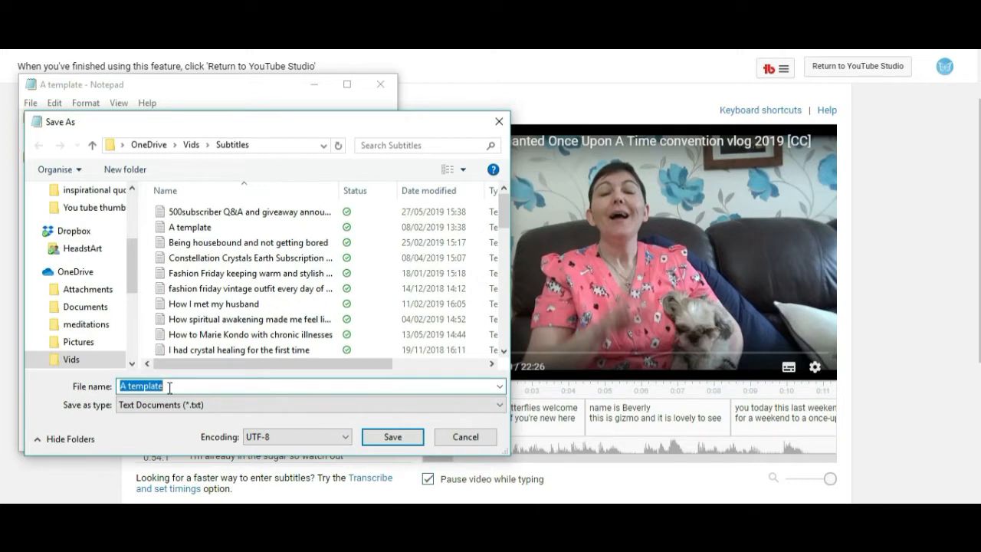
type("St")
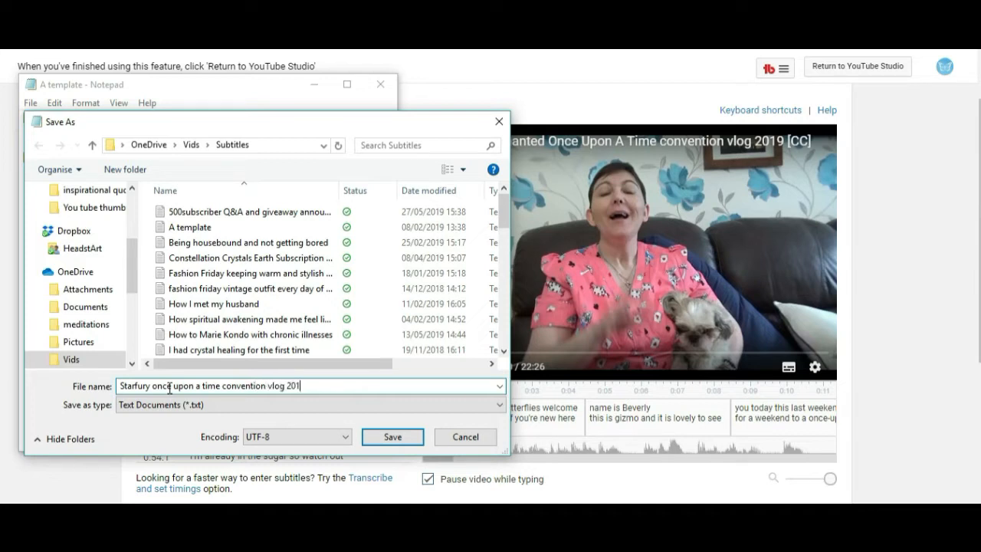
left_click(391, 437)
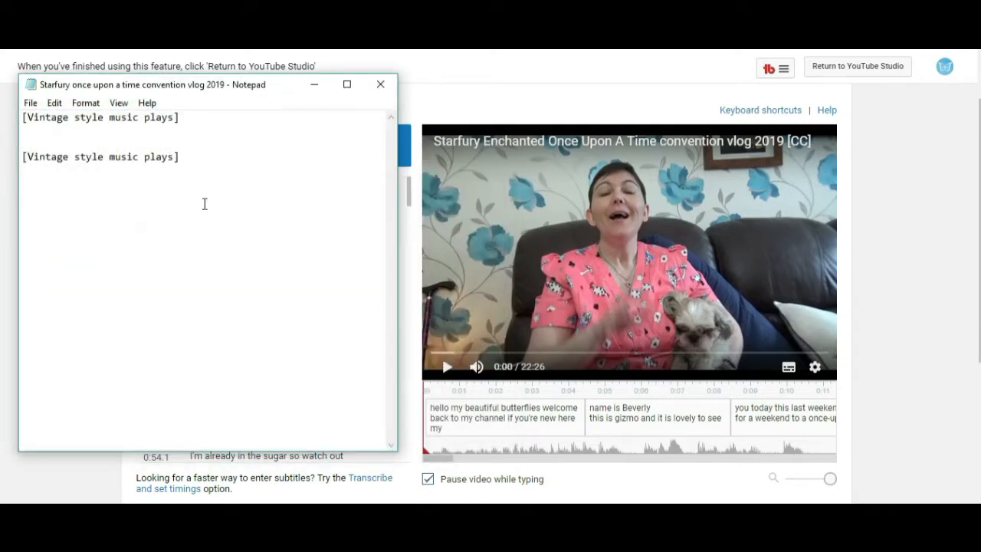
key("Return")
key("Return")
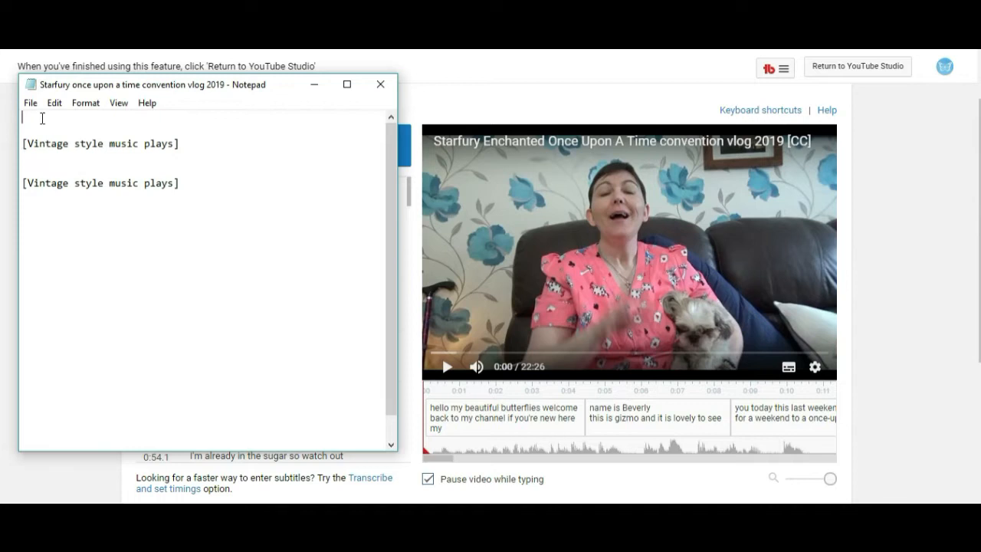
Copy the text of the first subtitle caption in the subtitle editor.
left_click(924, 191)
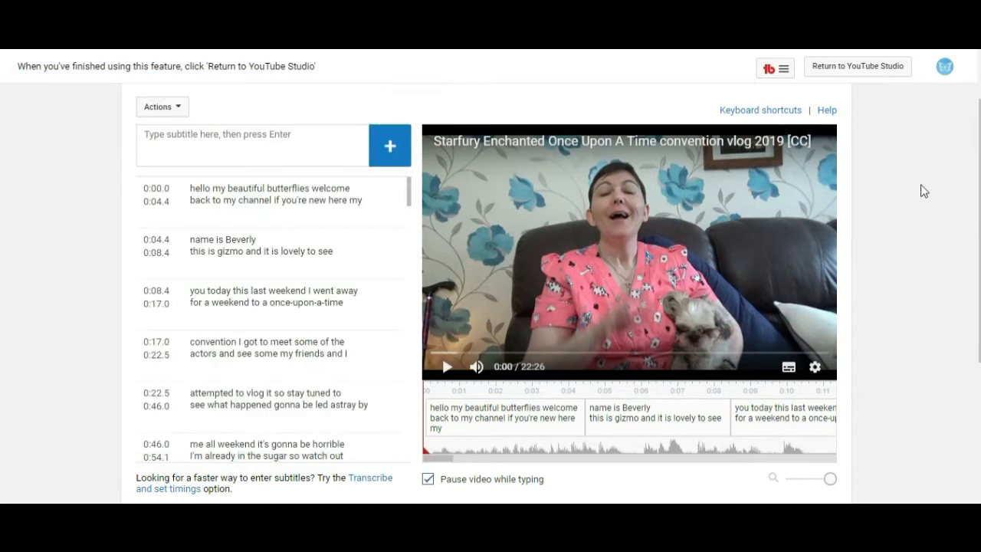
left_click(448, 368)
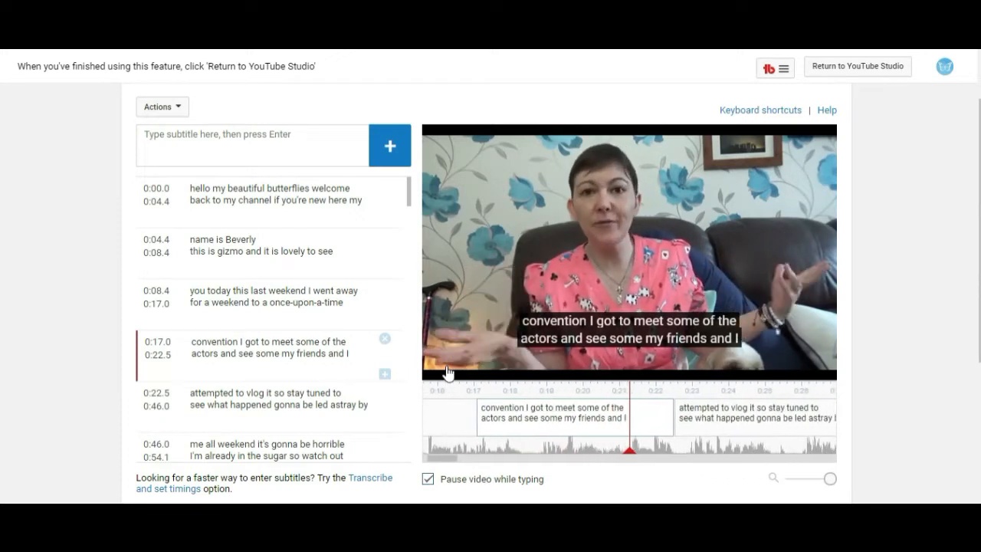
left_click(284, 201)
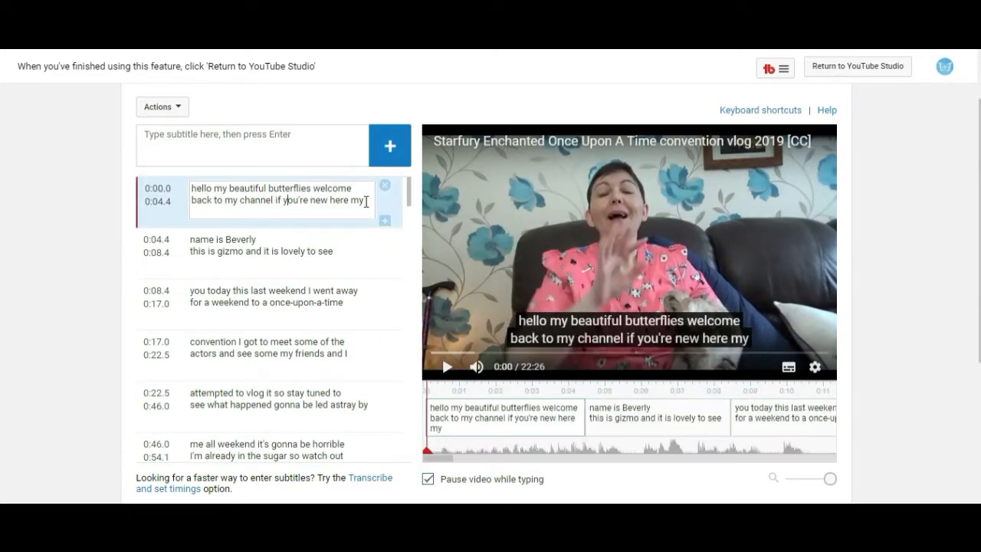
left_click_drag(365, 201, 220, 189)
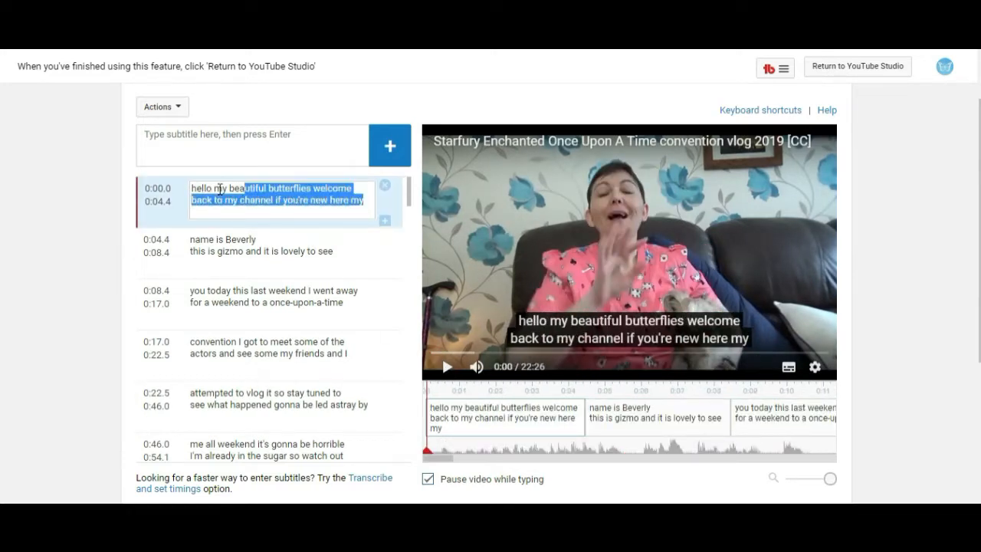
right_click(214, 189)
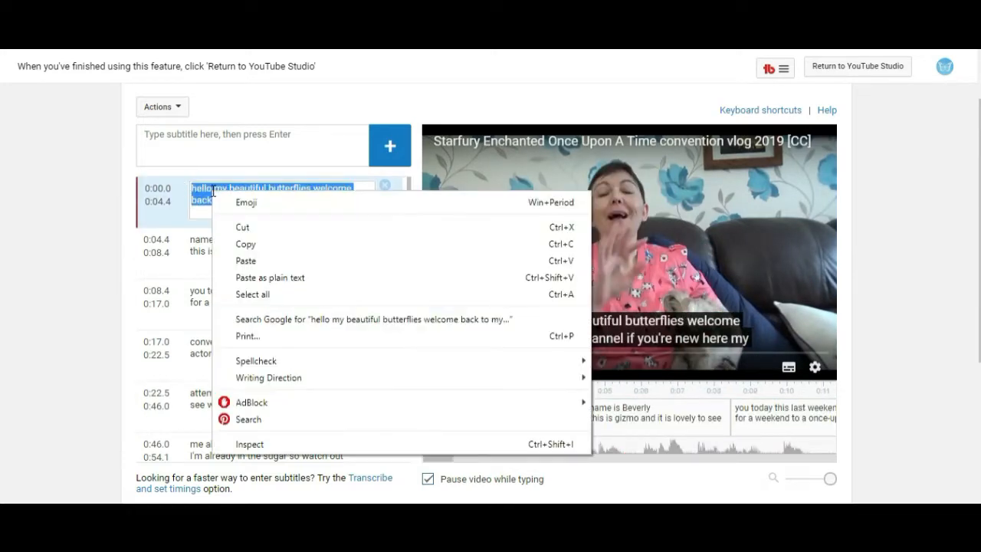
left_click(244, 246)
Paste the copied caption at the top of the Notepad file and add a line break after it.
key("alt+Tab")
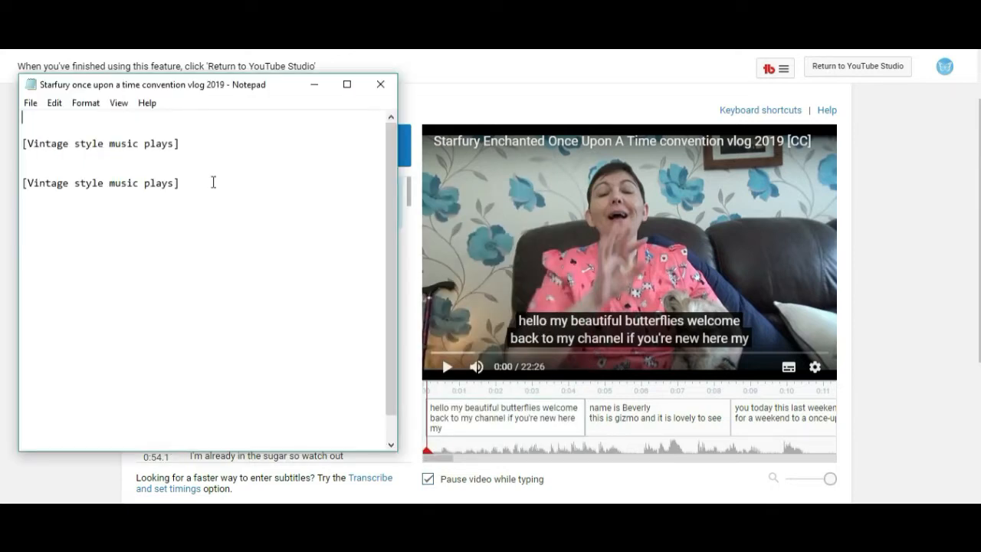
right_click(26, 119)
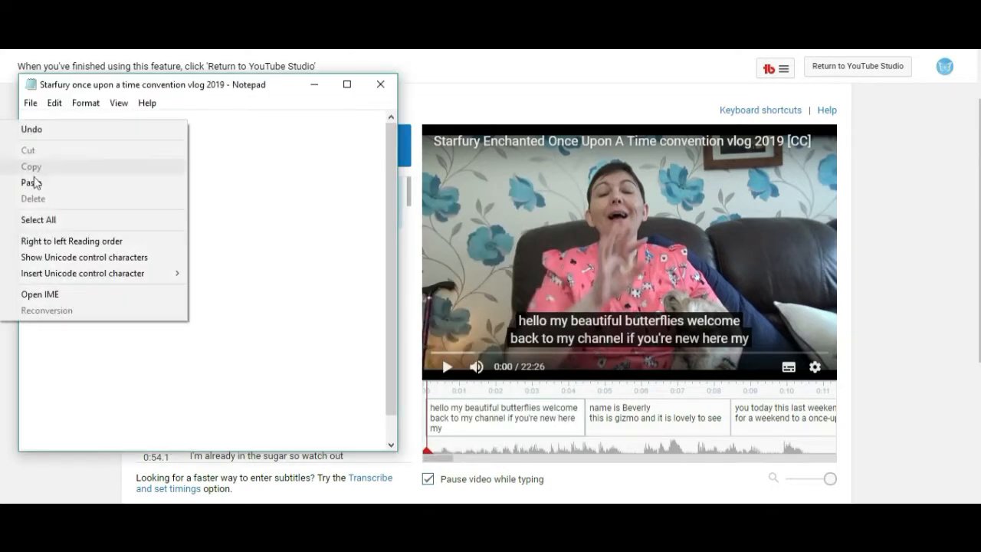
left_click(30, 182)
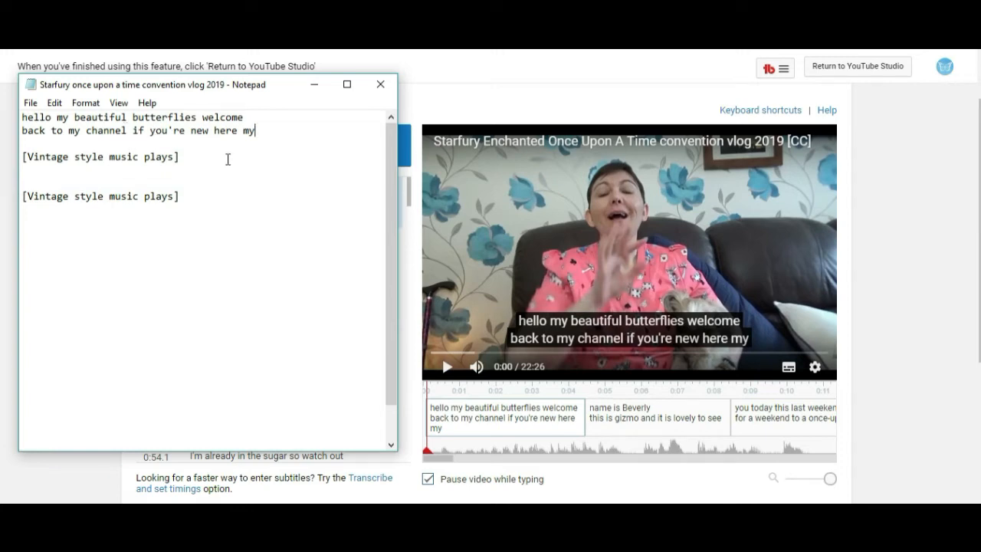
key("Return")
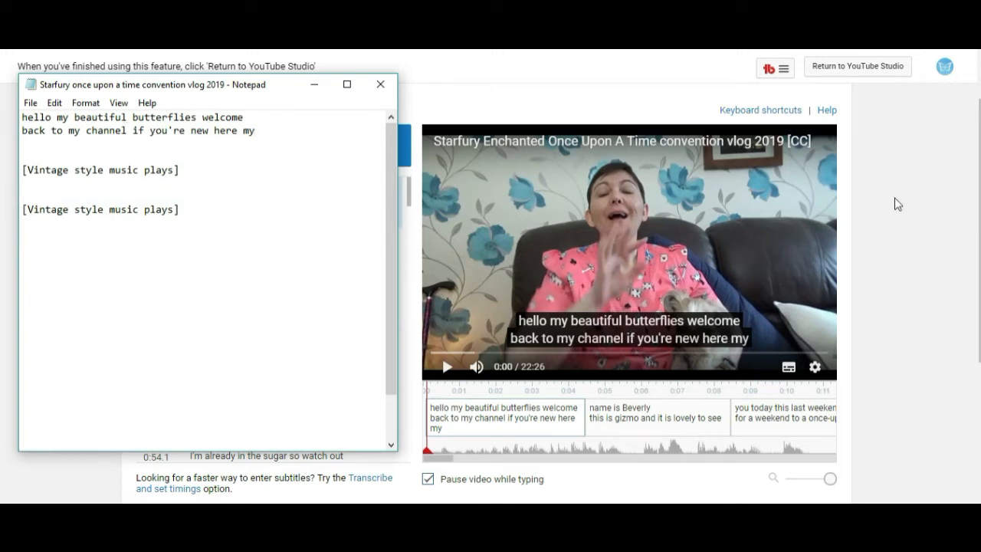
Copy the text of the second subtitle caption in the subtitle editor.
key("alt+Tab")
left_click(268, 247)
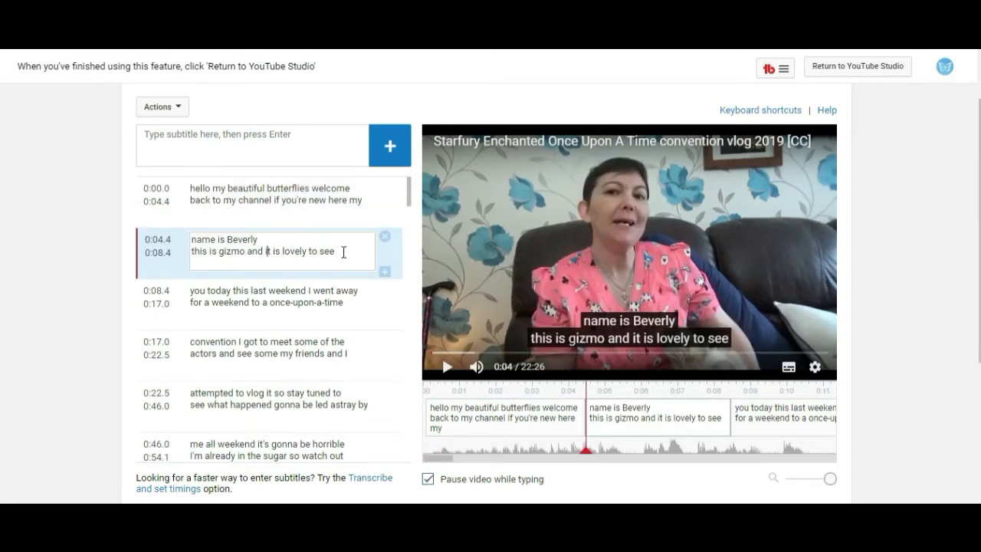
left_click_drag(343, 252, 182, 238)
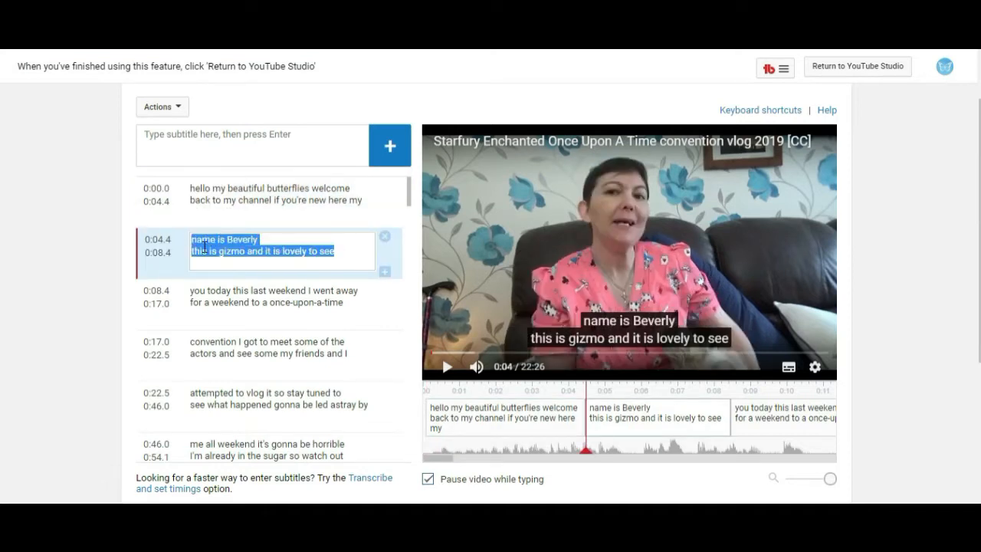
right_click(204, 246)
left_click(257, 51)
key("alt+Tab")
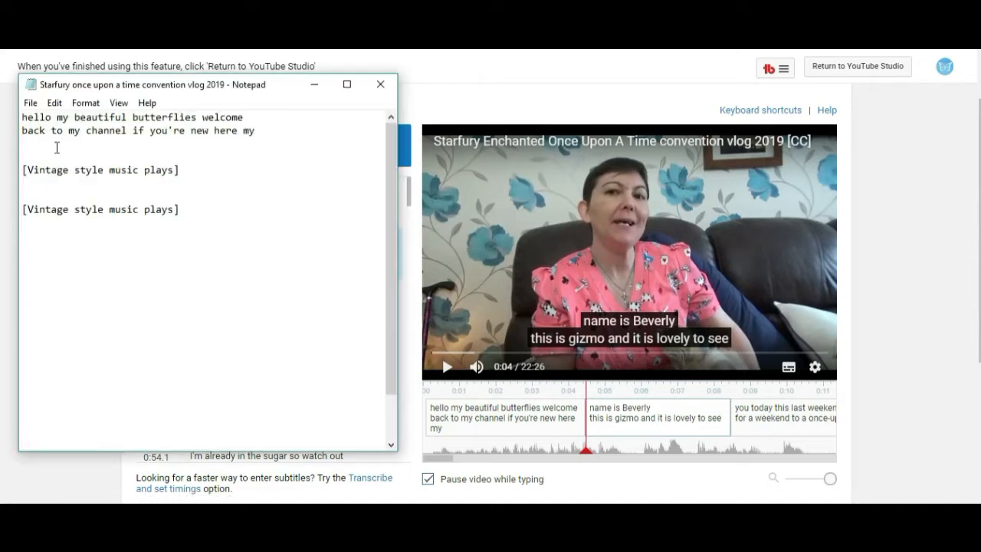
Paste the second caption below the first in Notepad, correct the name's spelling, capitalise "Gizmo", and add a line break.
right_click(21, 146)
left_click(46, 205)
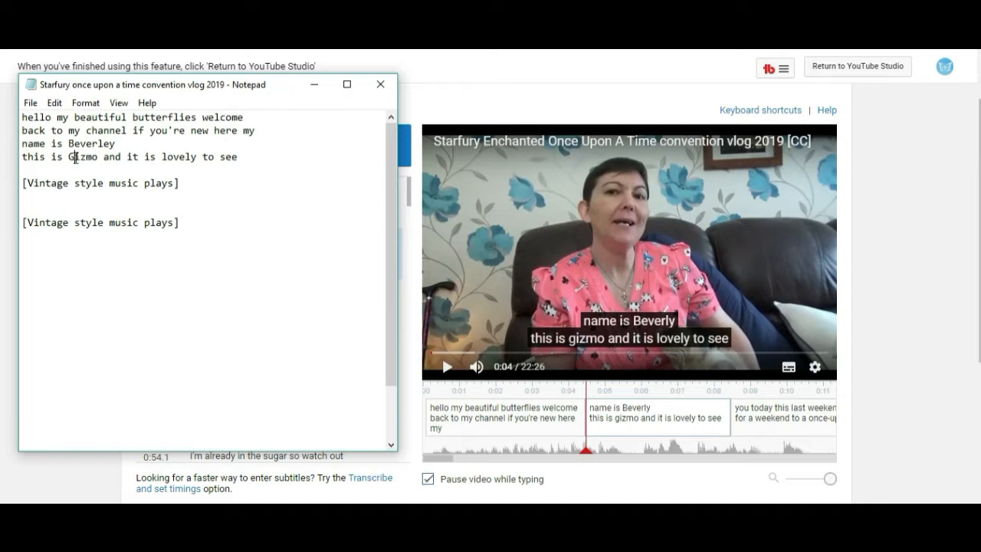
key("Return")
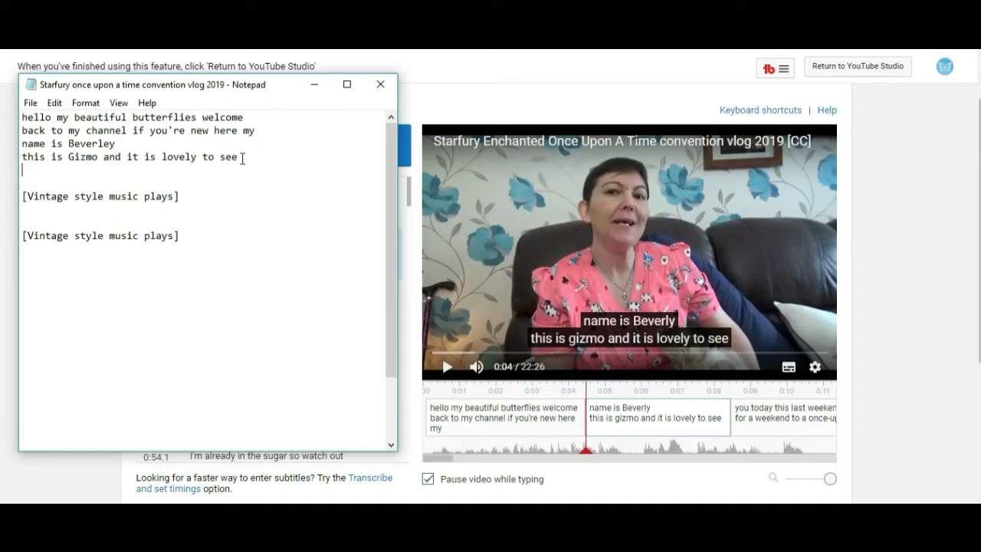
Copy the text of the third subtitle caption in the subtitle editor.
left_click(72, 479)
left_click(364, 301)
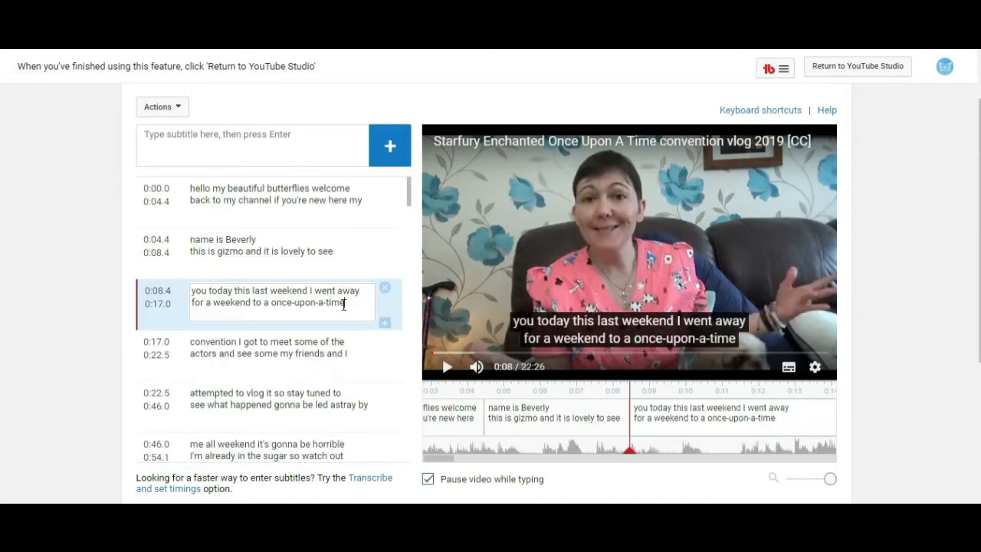
left_click_drag(344, 304, 187, 288)
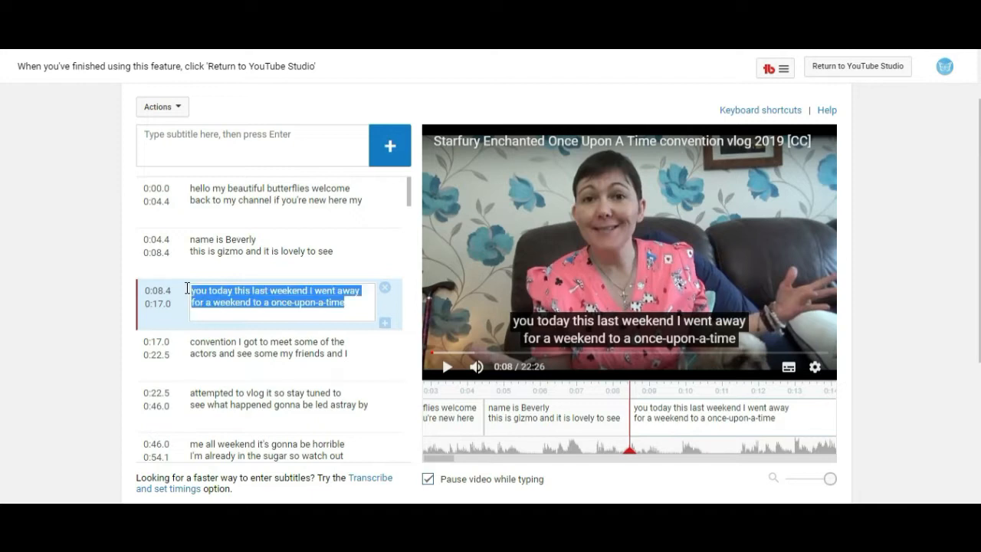
right_click(231, 292)
left_click(276, 81)
key("alt+Tab")
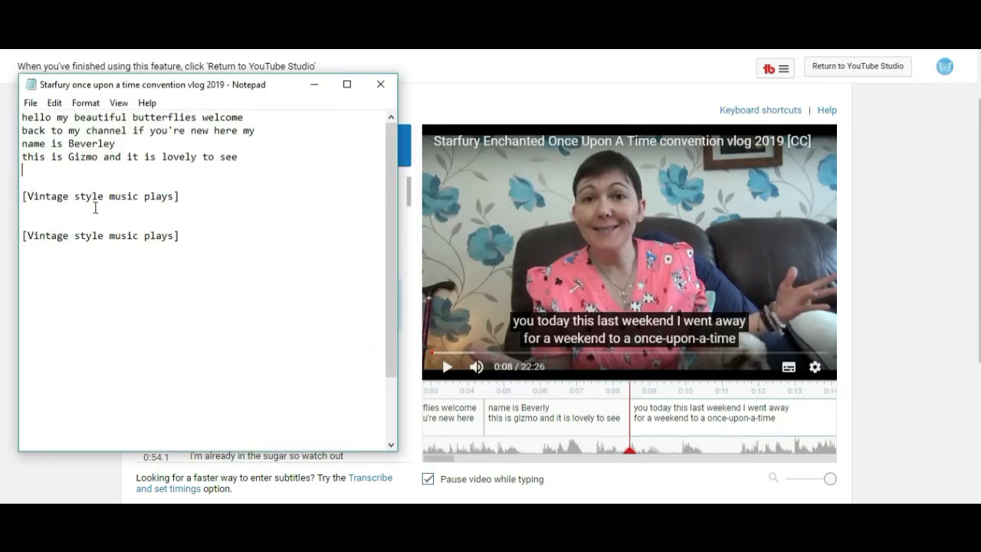
Paste the third caption in Notepad, change "once-upon-a-time" to "Once Upon A Time", and add a line break.
right_click(41, 172)
left_click(42, 232)
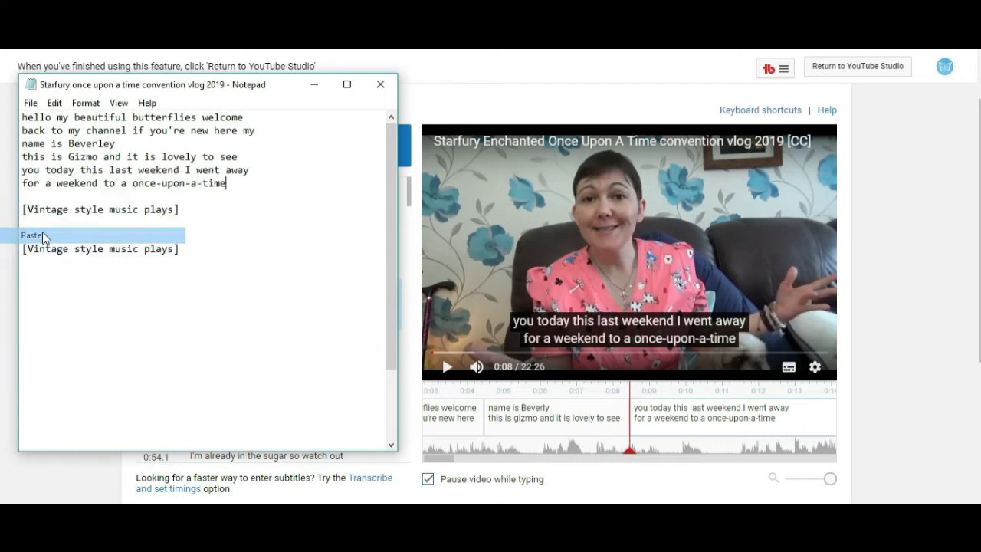
key("Return")
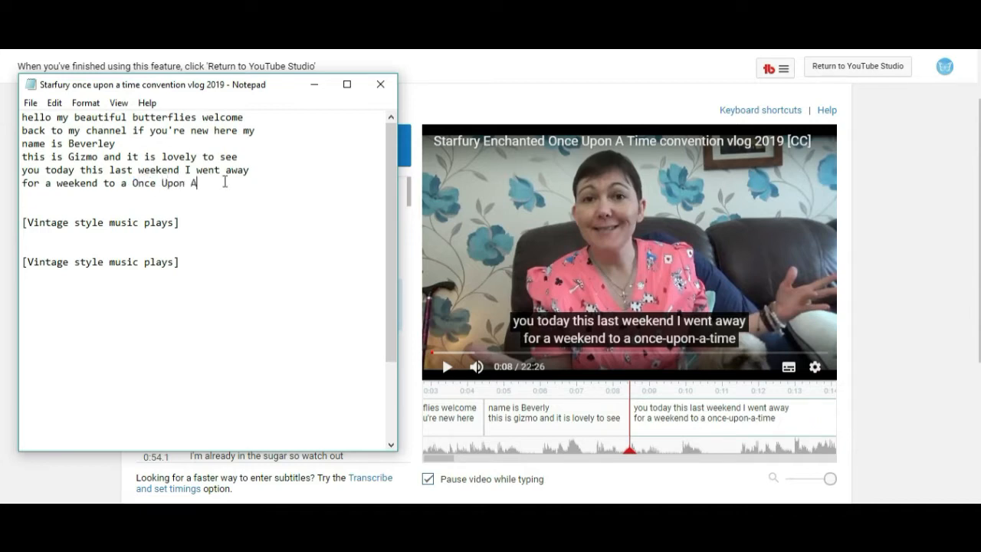
key("Return")
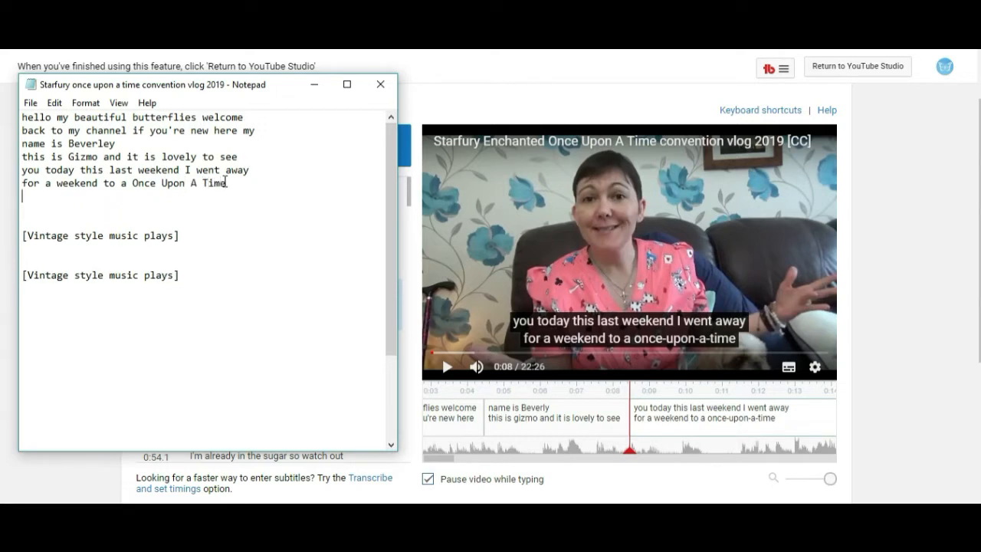
Copy the text of the fourth subtitle caption, "convention I got to meet some of the actors…".
left_click_drag(98, 470, 242, 354)
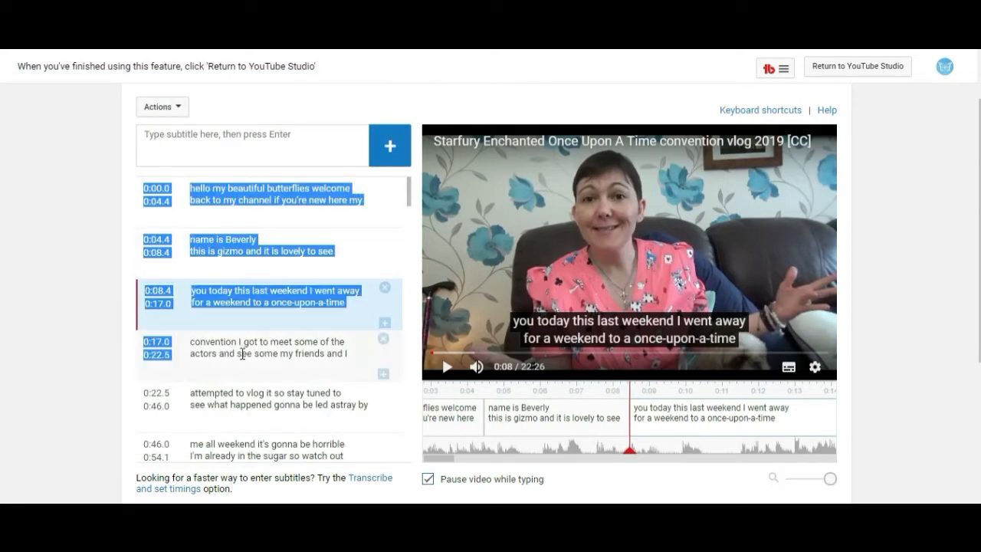
left_click(354, 354)
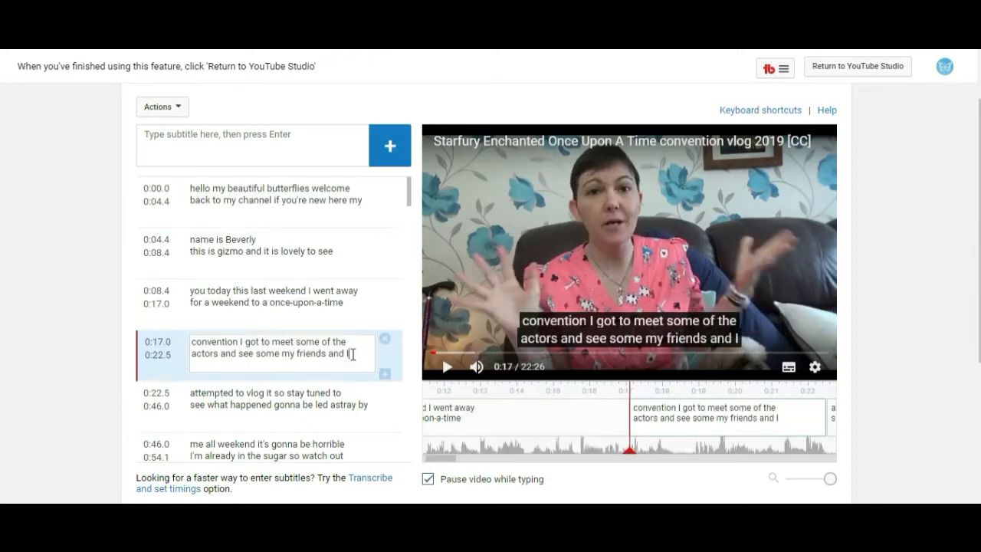
left_click_drag(206, 354, 187, 340)
right_click(210, 345)
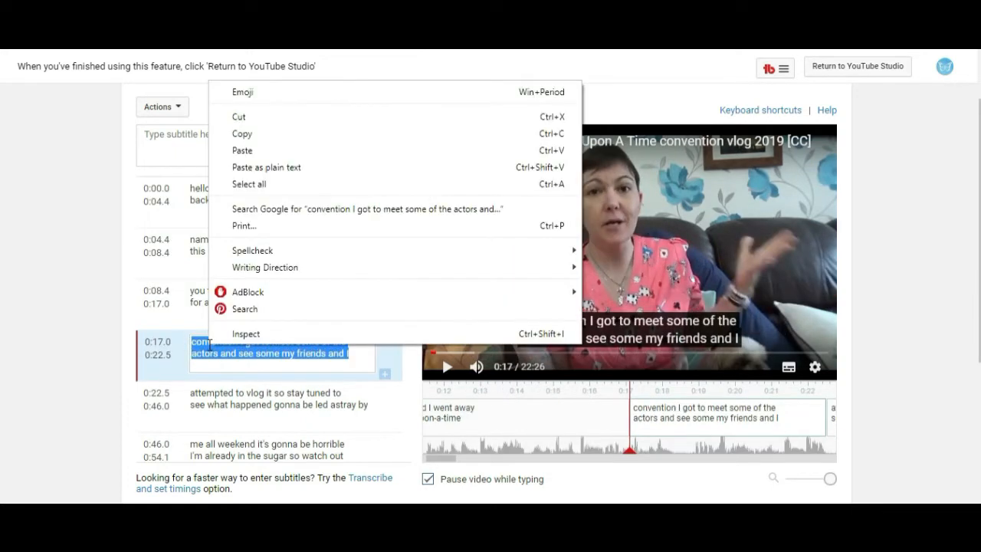
left_click(249, 134)
key("alt+Tab")
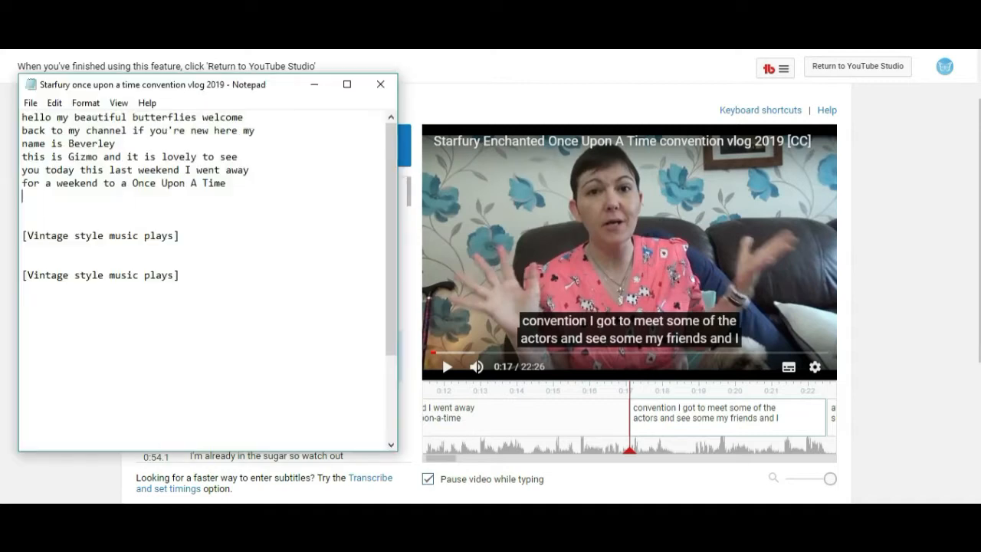
Paste the fourth caption at the end of the Notepad text.
right_click(52, 203)
left_click(49, 262)
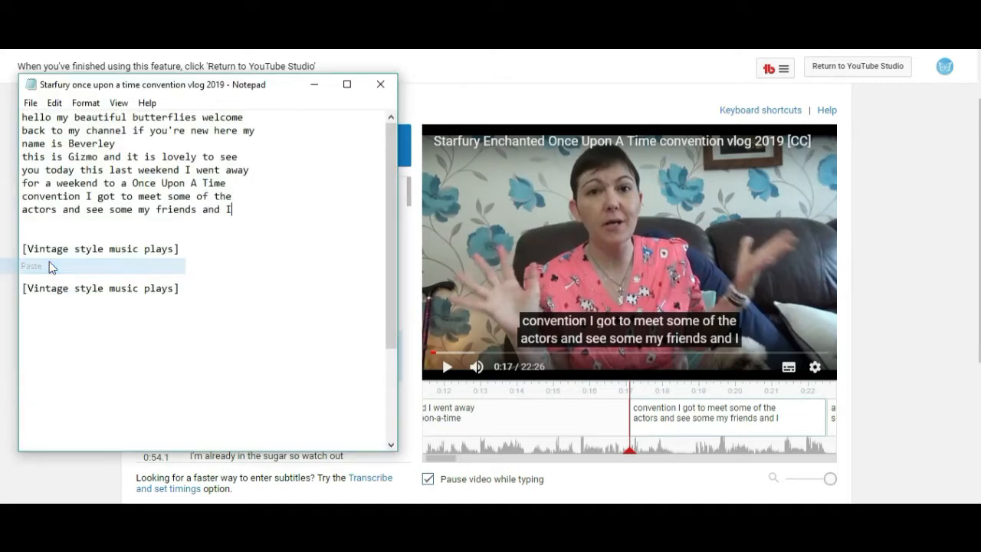
left_click(66, 468)
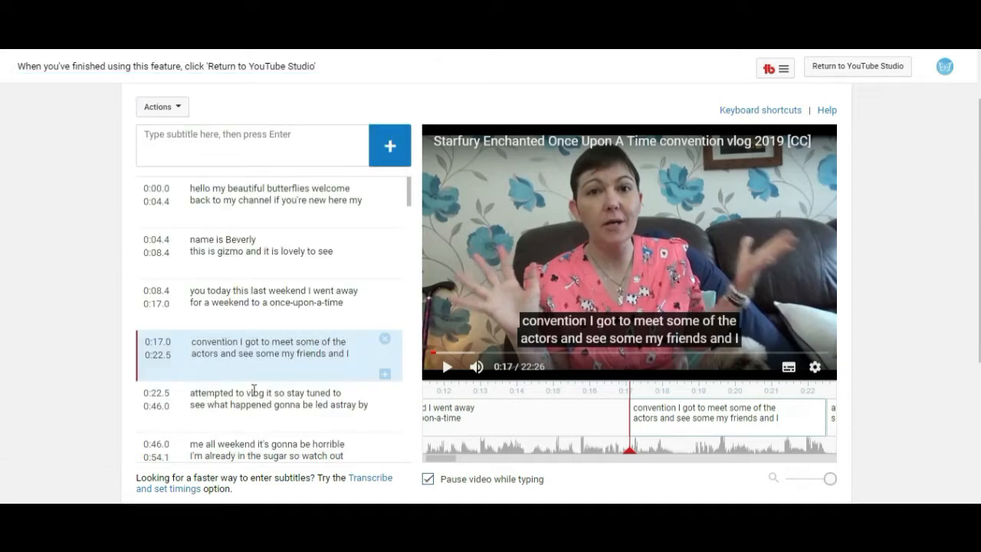
Copy the fifth caption's text up to "see what happened" in the subtitle editor.
left_click(251, 395)
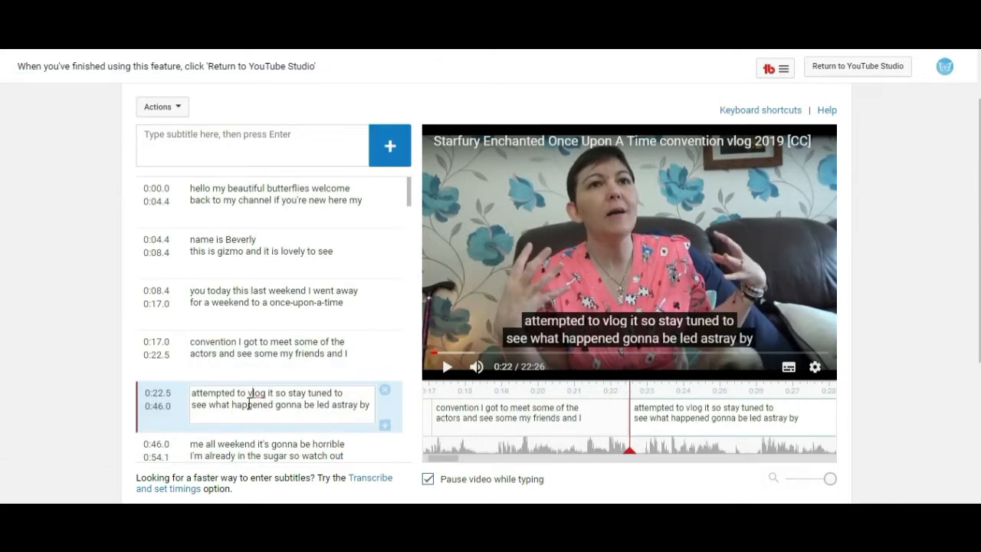
left_click_drag(209, 394, 192, 392)
right_click(204, 397)
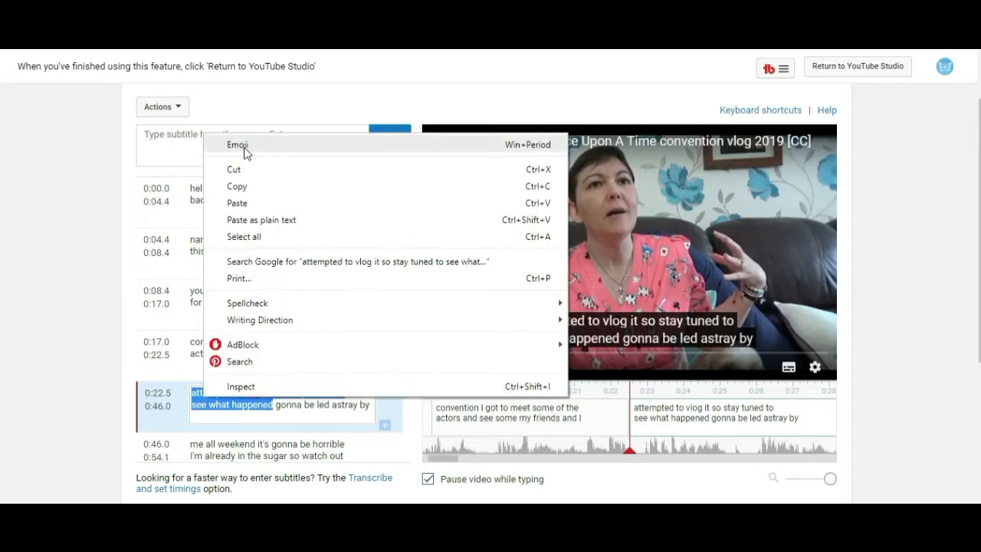
left_click(243, 187)
key("alt+Tab")
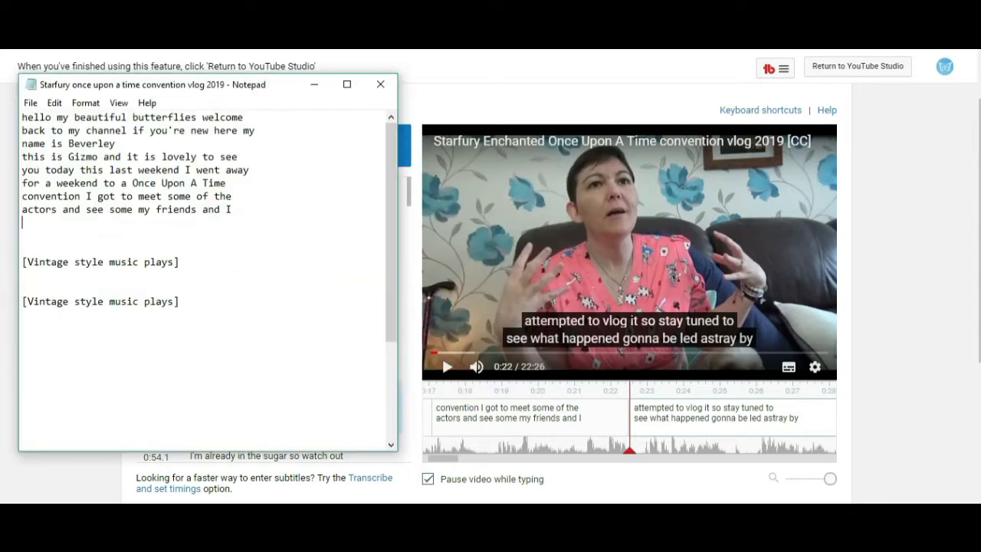
Paste the fifth caption's text in Notepad, append "(giggles)", and remove the blank lines below it.
right_click(15, 230)
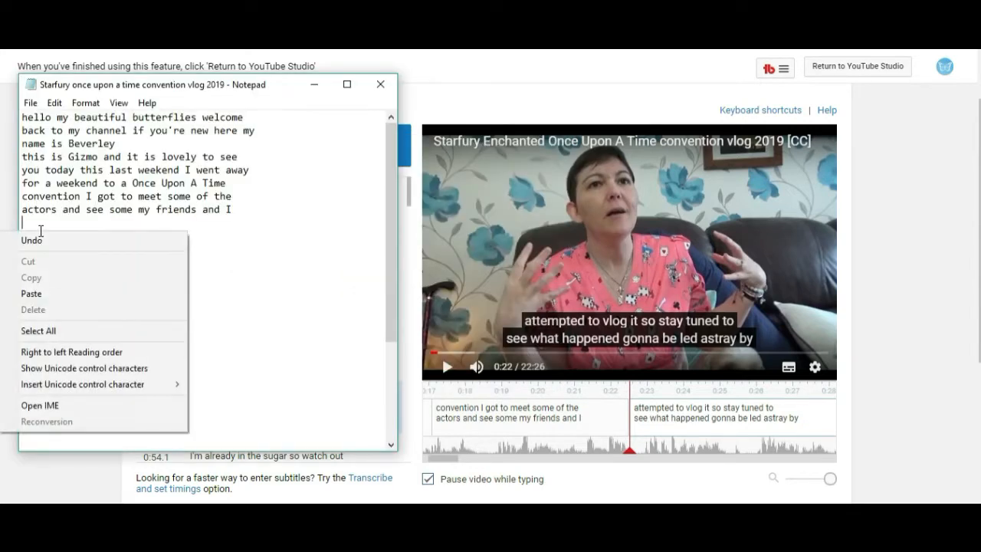
left_click(49, 289)
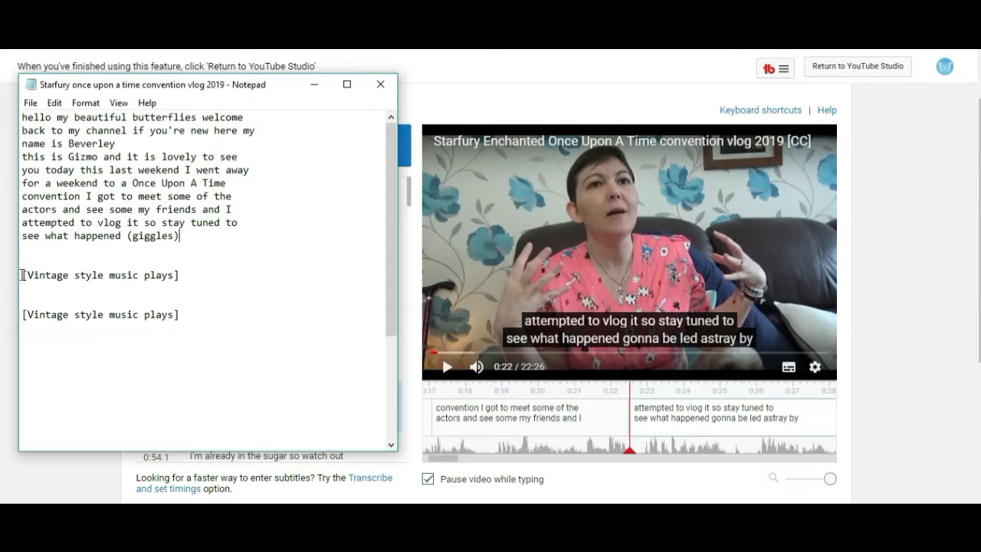
key("BackSpace")
key("BackSpace")
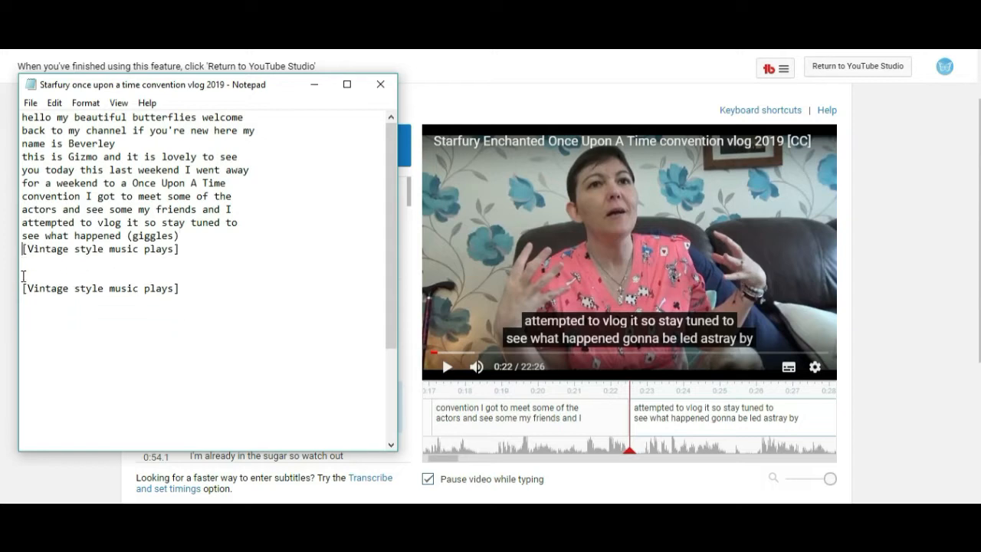
Save the Notepad file.
left_click(31, 102)
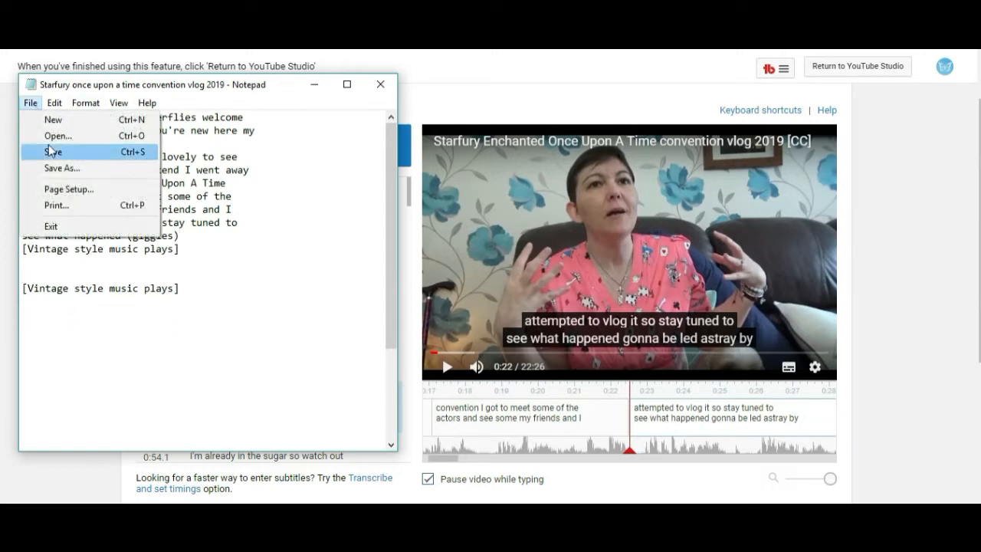
left_click(67, 168)
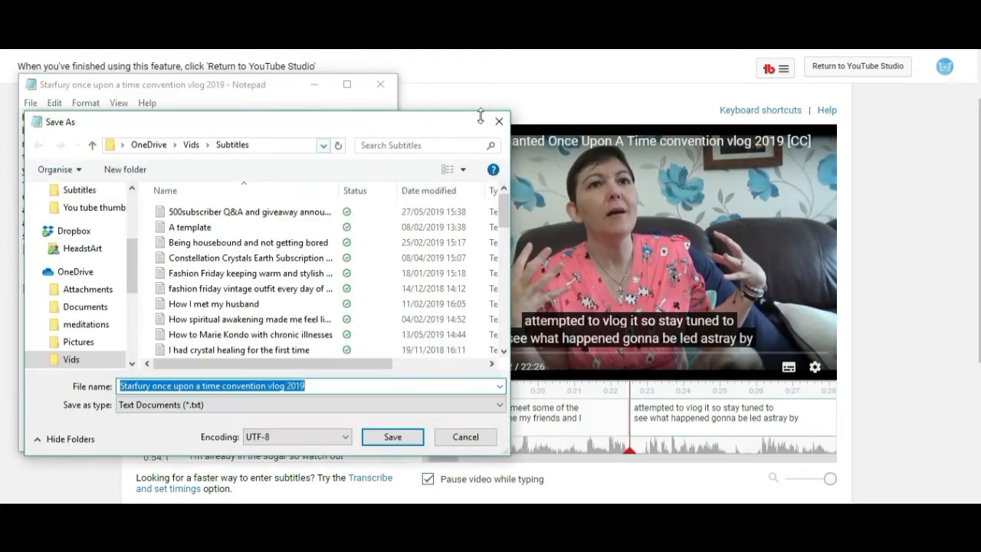
left_click(499, 122)
left_click(30, 102)
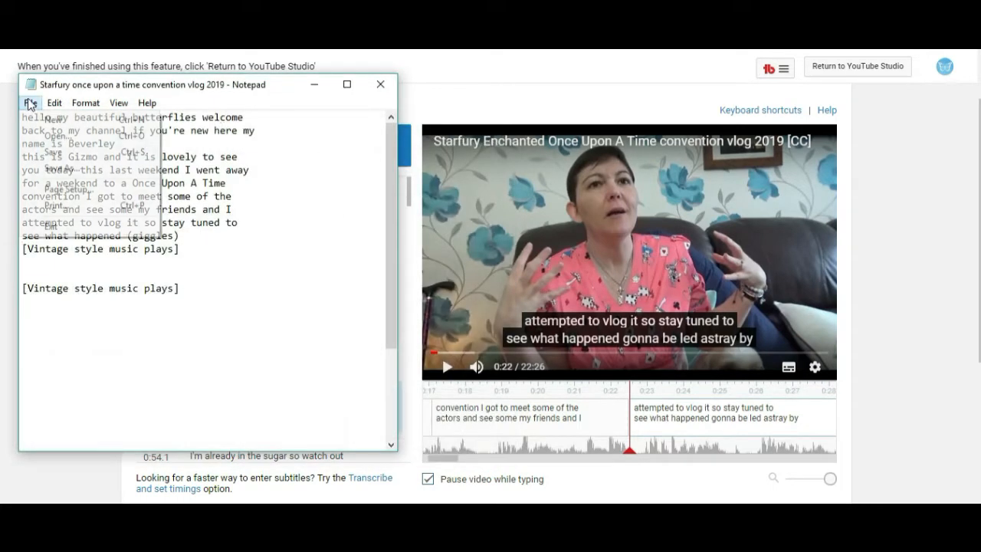
left_click(53, 152)
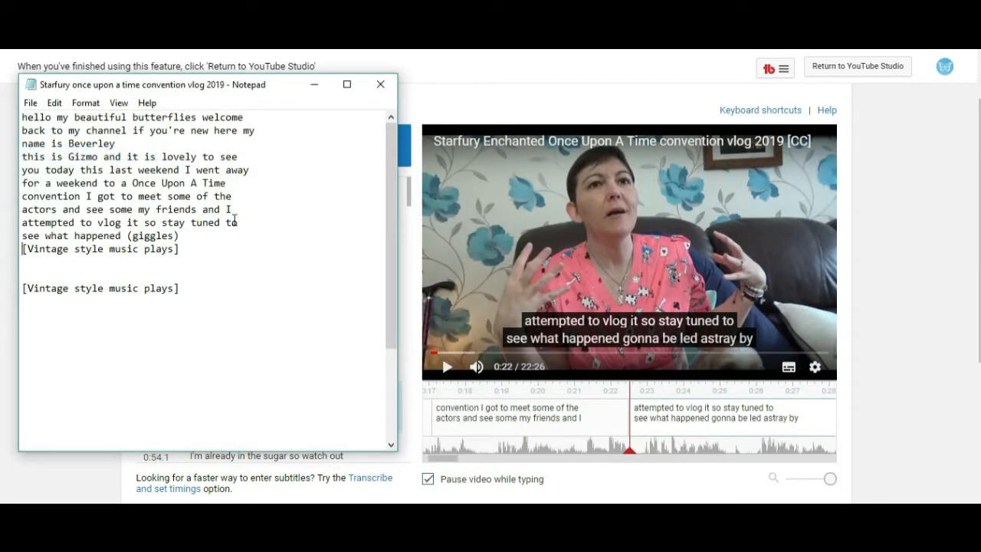
Play the video past the fifth caption to listen to the uncaptioned car dialogue.
left_click(314, 88)
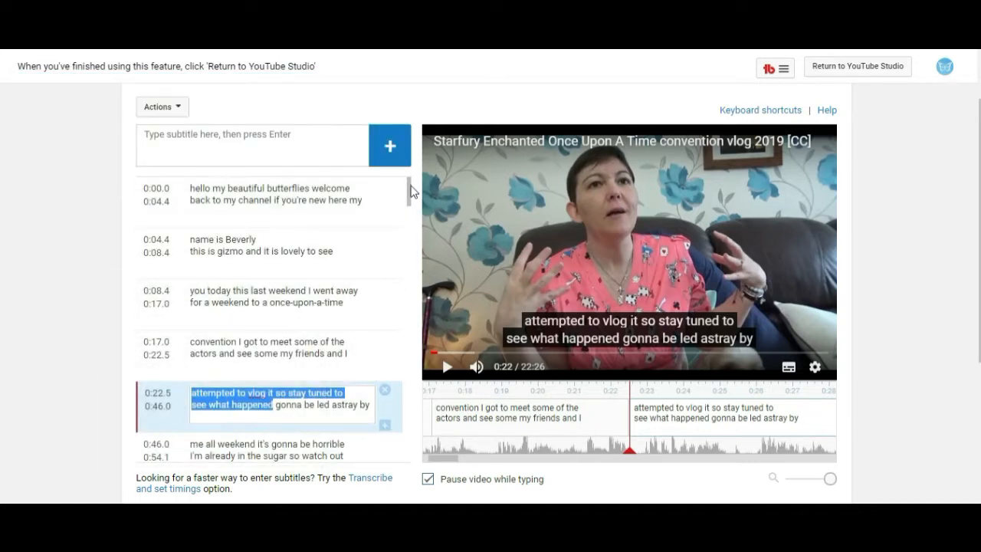
scroll(410, 193, "down", 3)
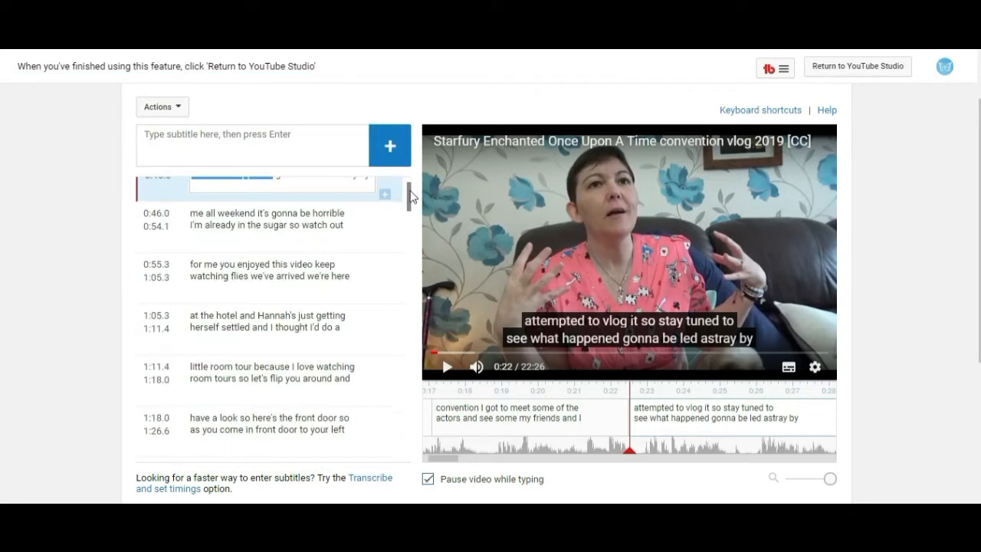
scroll(410, 197, "up", 1)
scroll(411, 196, "down", 1)
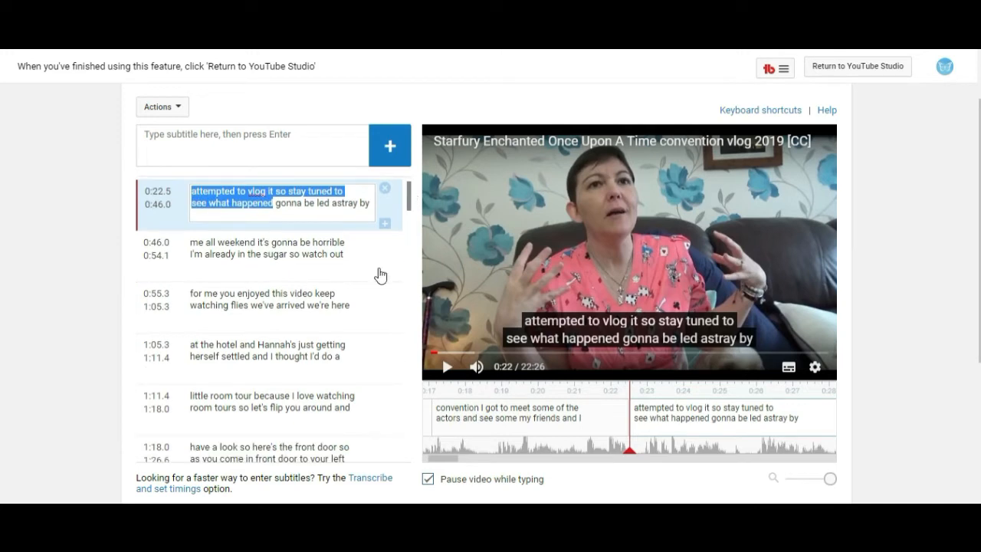
left_click(447, 368)
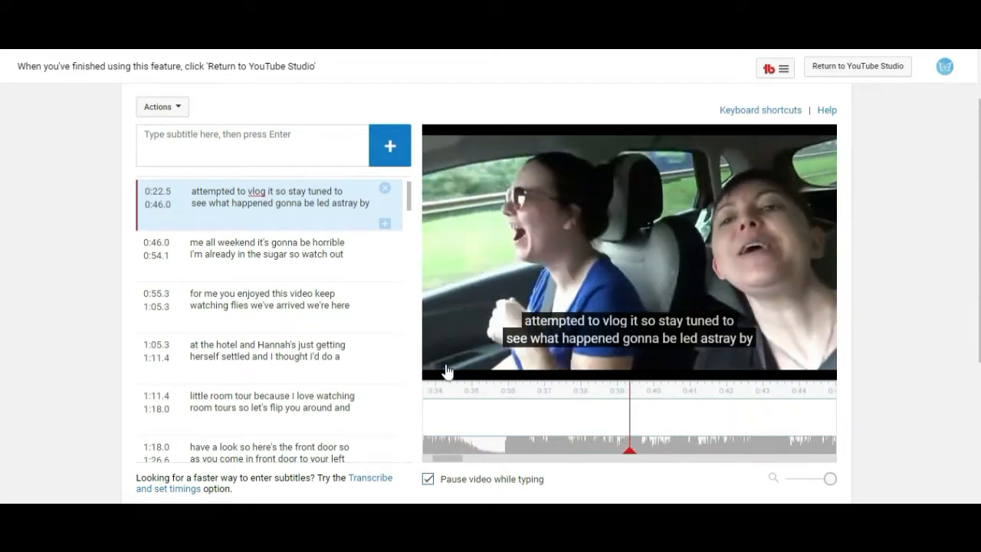
left_click(448, 372)
Transcribe the car dialogue in Notepad as speaker-labelled lines, from "B: Hello we're on the road" to the line introducing the carer.
triple_click(271, 214)
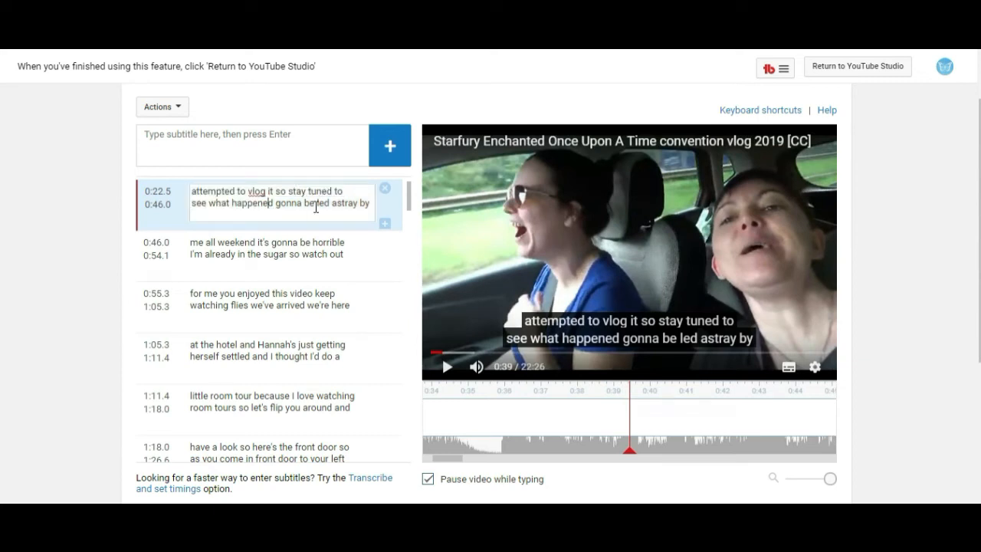
key("alt+Tab")
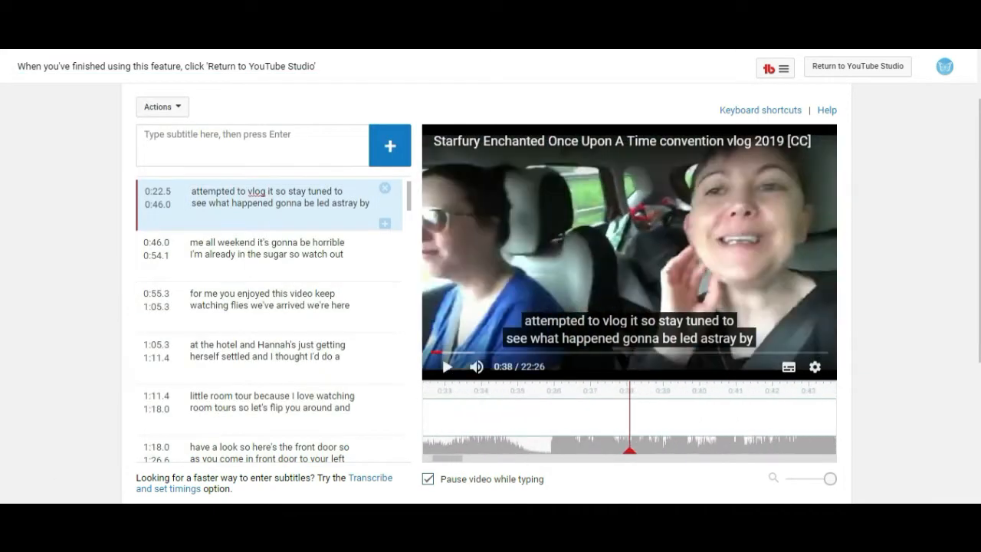
type("ot in shot (laughs)")
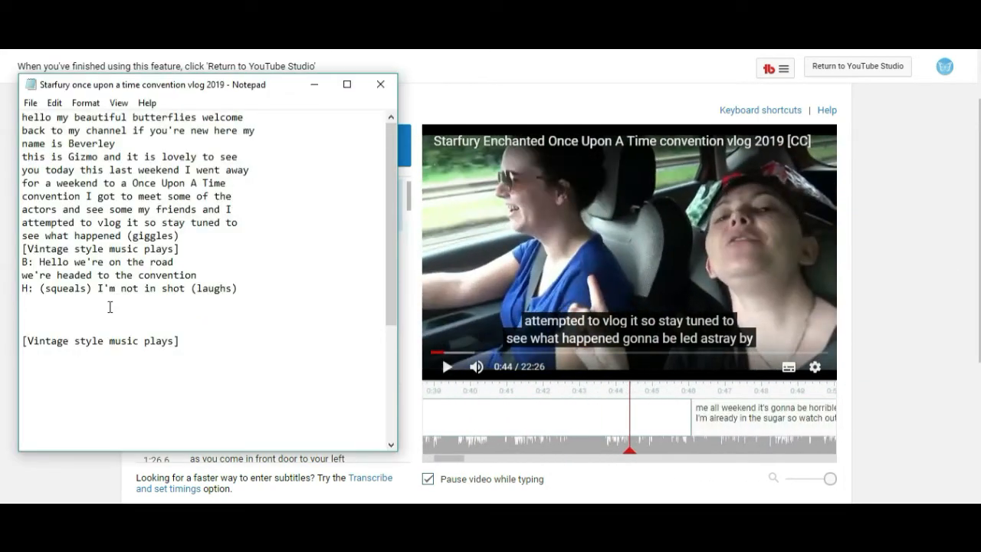
key("Return")
type("B: Here's Hannah, my carer gonna be led astray by")
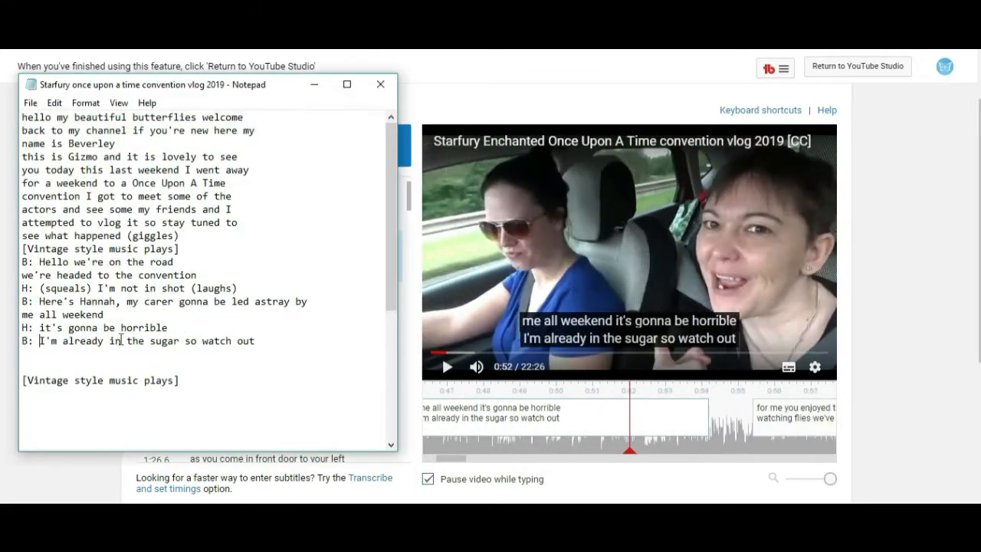
Finish the car dialogue in Notepad with 'hittin so I hope' and a new line 'you enjoyed this video keep watching'.
double_click(121, 340)
type("hittin")
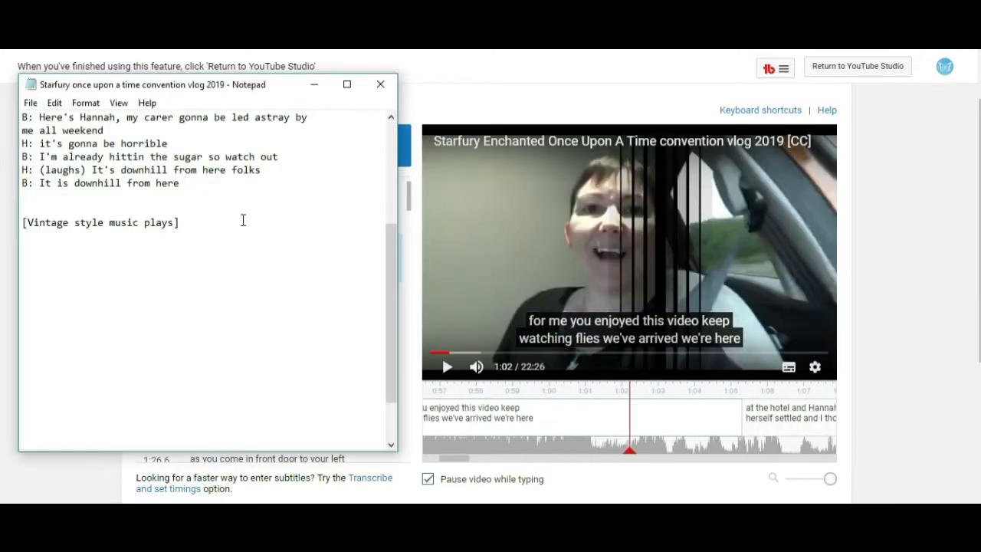
type("so I hope")
key("Return")
type("you enjoyed this video keep watching")
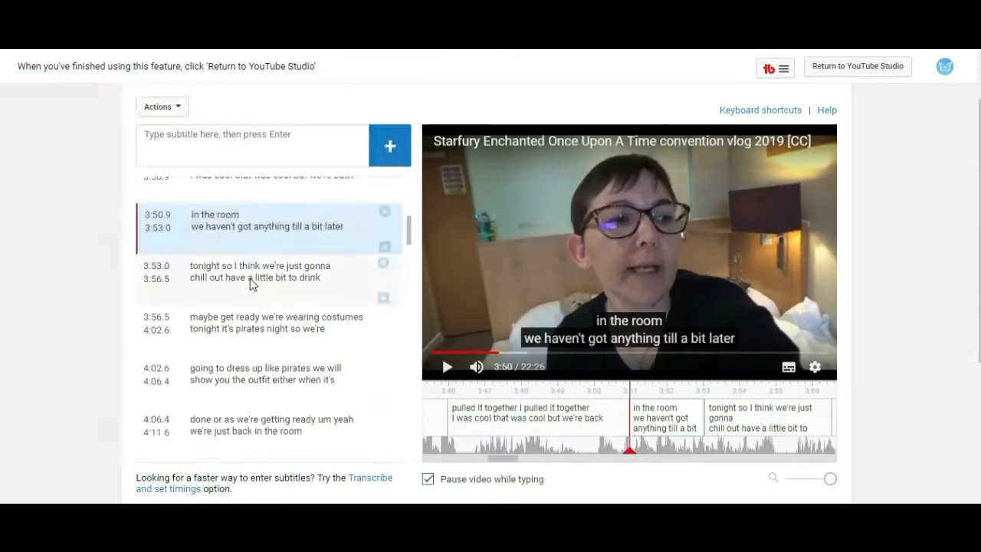
Copy the hotel-room captions into Notepad, replacing 'I have no' with 'we're having a' in the 'together but yeah' line.
left_click(265, 339)
left_click(192, 368)
key("ctrl+a")
left_click(233, 433)
key("ctrl+a")
left_click_drag(409, 233, 409, 240)
left_click(448, 368)
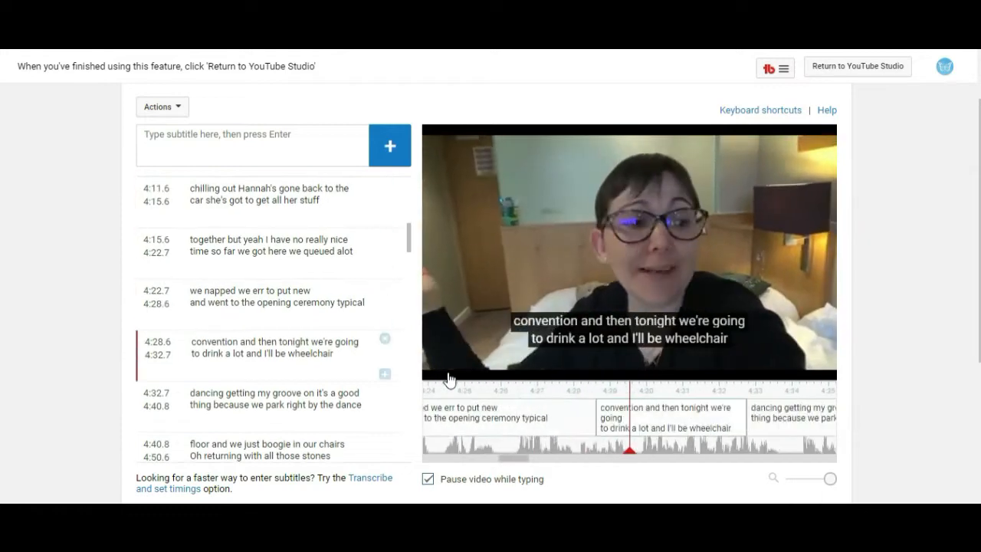
left_click(448, 376)
left_click(345, 194)
left_click_drag(345, 217, 184, 190)
left_click(370, 271)
left_click(447, 367)
key("alt+Tab")
type("together but yeah I have no really nice time so far we got here we queued alot")
type("we're having a")
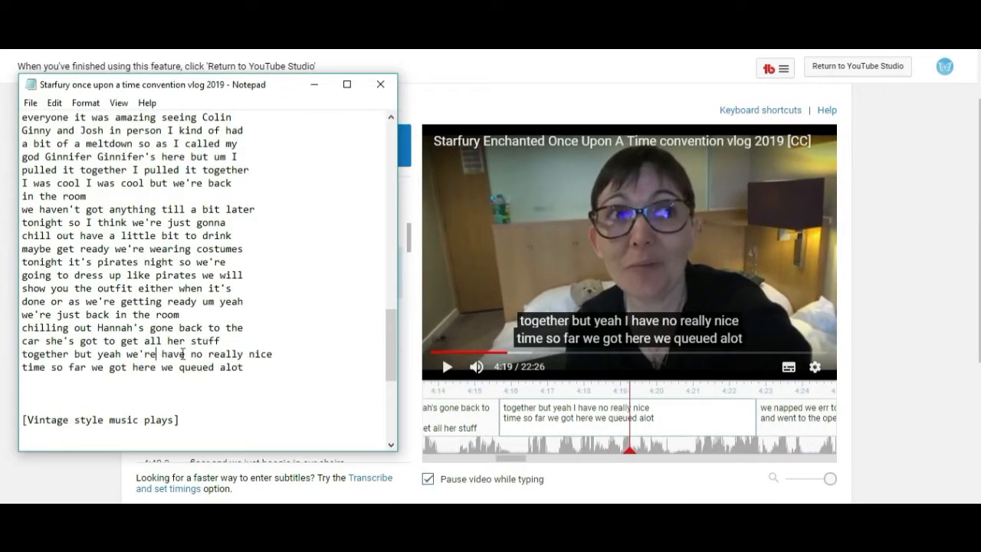
Correct the nap line to 'we napped we ate a pot noodle' and paste the convention and dancing captions after it.
left_click(372, 322)
key("alt+Tab")
type("we napped we err to put new and went to the opening ceremony typical")
type("ate a pot noodle")
left_click_drag(336, 373, 191, 357)
right_click(226, 365)
left_click(258, 158)
key("ctrl+v")
left_click_drag(363, 425, 191, 410)
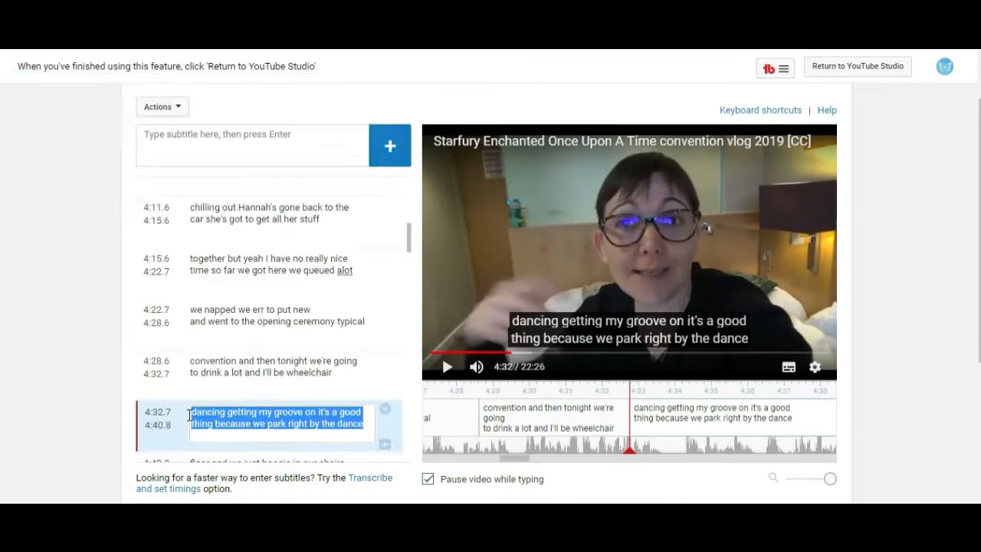
key("ctrl+v")
left_click_drag(412, 233, 412, 240)
left_click(448, 370)
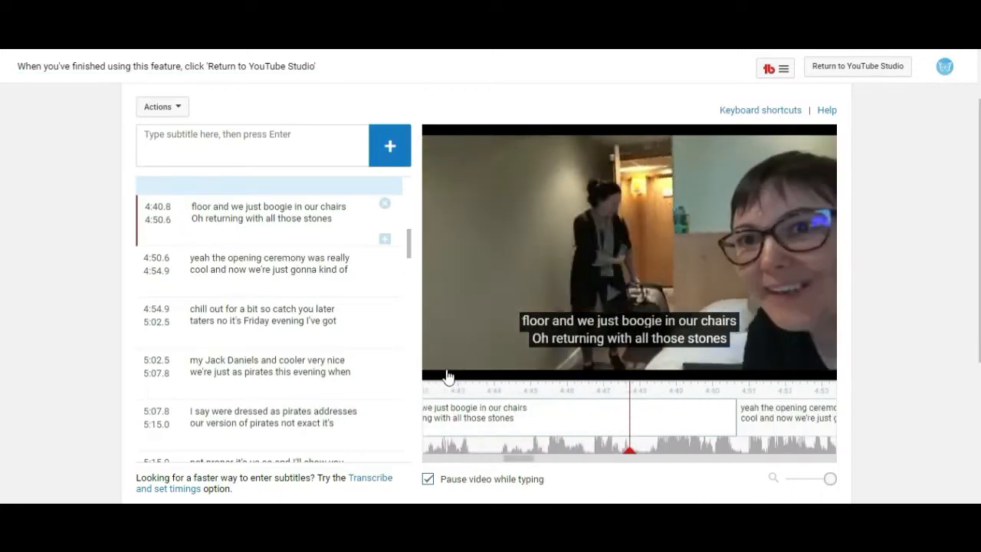
Paste the boogie caption and change its second line to 'Oh is that Hannah returning it is'.
left_click(449, 376)
key("alt+Tab")
right_click(24, 229)
left_click(32, 290)
left_click(39, 236)
type("is that Hannah")
left_click_drag(185, 236, 282, 235)
left_click(448, 369)
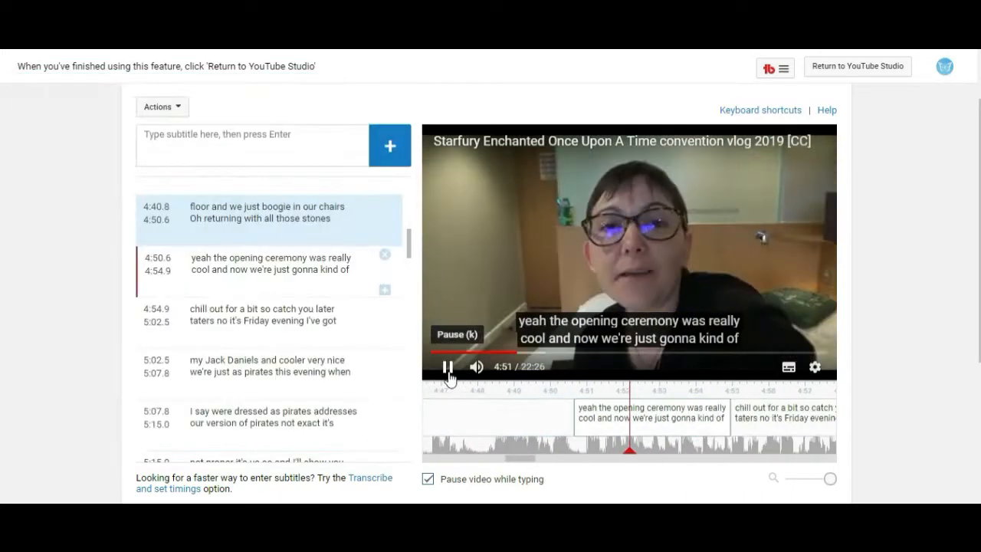
Paste the opening-ceremony and chill-out captions into Notepad, changing 'taters no' to 'taters hello'.
left_click(357, 270)
left_click_drag(357, 270, 191, 258)
key("alt+Tab")
left_click(342, 322)
left_click_drag(342, 322, 188, 312)
key("alt+Tab")
key("ctrl+v")
double_click(68, 302)
type("hello")
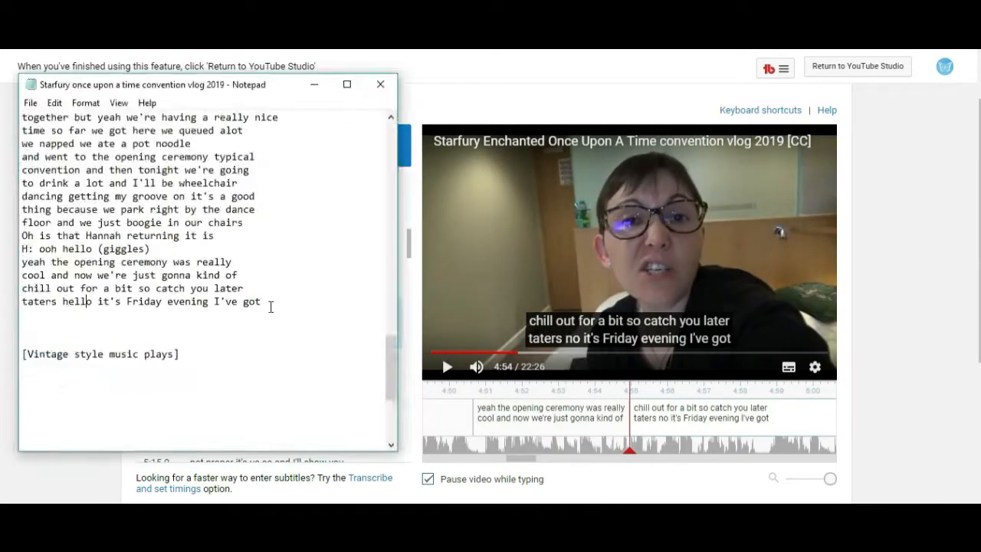
Paste the Jack Daniels and pirates captions, correcting them to 'Jack Daniels and cola' and 'we're dressed as pirates'.
left_click(351, 372)
left_click_drag(351, 372, 190, 360)
key("alt+Tab")
key("ctrl+v")
type("sed")
left_click(448, 368)
left_click(352, 425)
left_click_drag(353, 424, 191, 412)
left_click(449, 368)
left_click(449, 368)
key("alt+Tab")
key("ctrl+v")
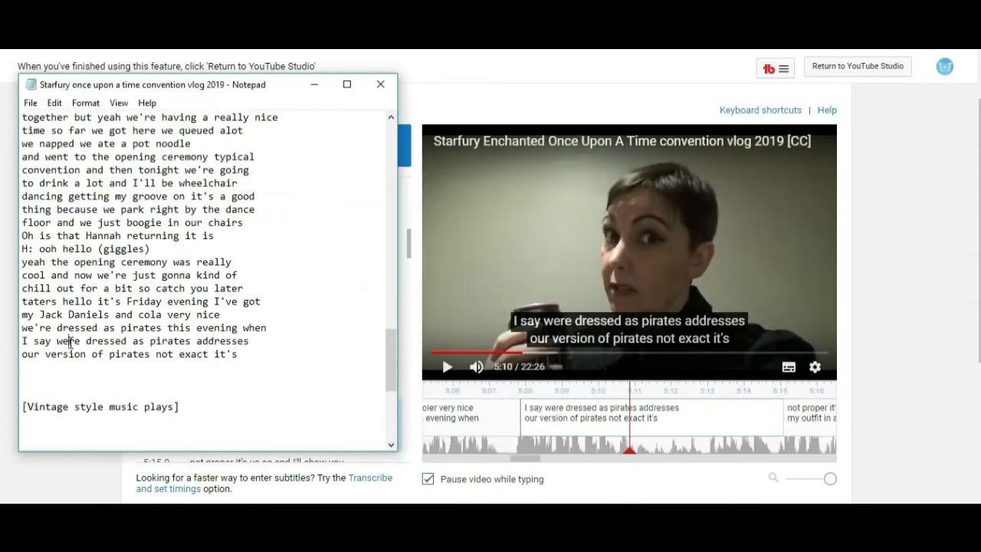
type("as")
left_click(256, 354)
key("Return")
left_click_drag(409, 244, 410, 251)
left_click(342, 185)
key("alt+Tab")
scroll(158, 249, "down", 3)
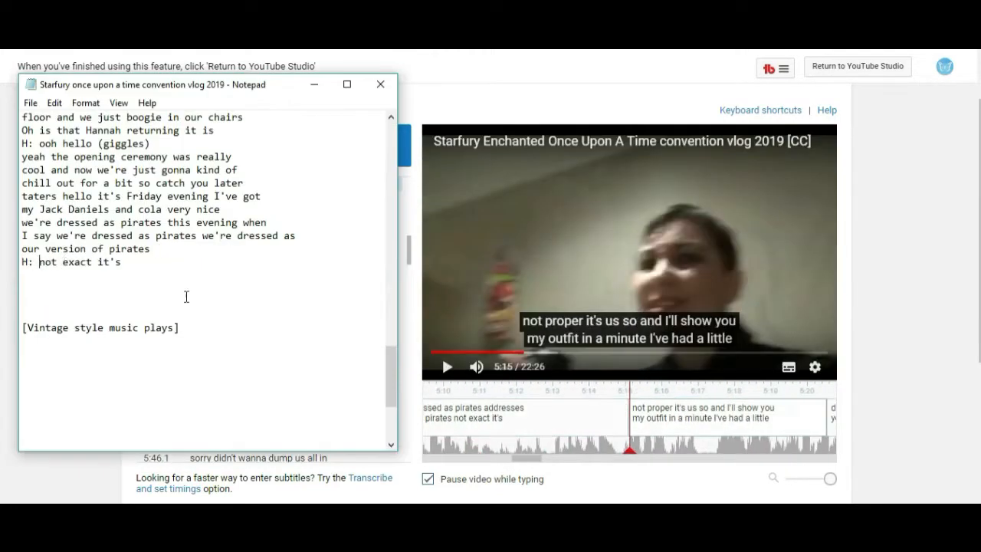
Add a 'B:' line 'its not proper it's us so and I'll show you' and paste the outfit and drinking captions.
left_click(449, 368)
left_click(342, 214)
mouse_move(342, 214)
left_mouse_down()
mouse_move(213, 212)
mouse_move(196, 202)
left_mouse_up()
key("alt+Tab")
left_click(39, 277)
type("B:")
key("ctrl+v")
type("its")
left_click(449, 368)
key("alt+Tab")
key("ctrl+v")
left_click_drag(340, 317, 193, 303)
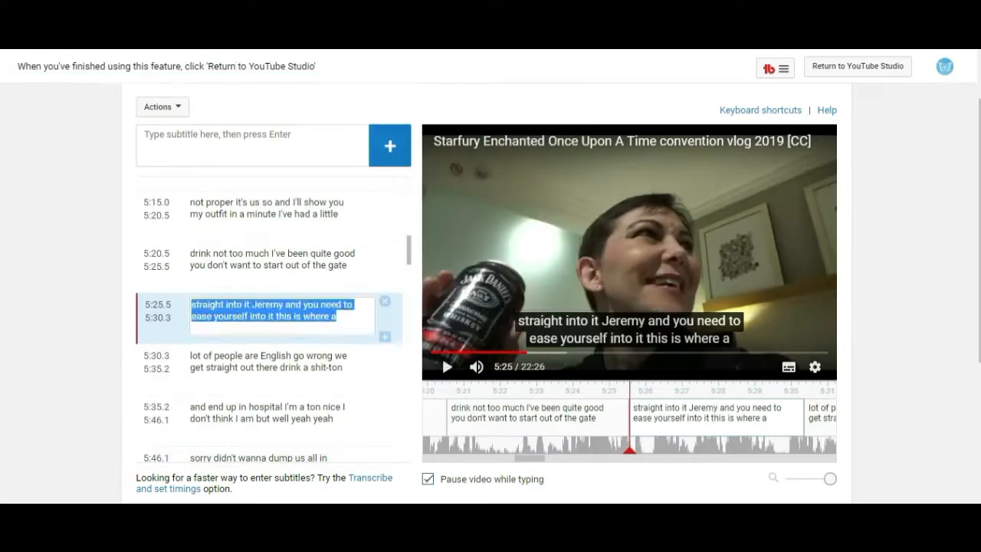
Paste the 'straight into it' and 'English go wrong' captions into Notepad on separate lines.
key("alt+Tab")
key("ctrl+v")
left_click_drag(121, 328, 168, 327)
left_click(262, 329)
key("Return")
key("ctrl+v")
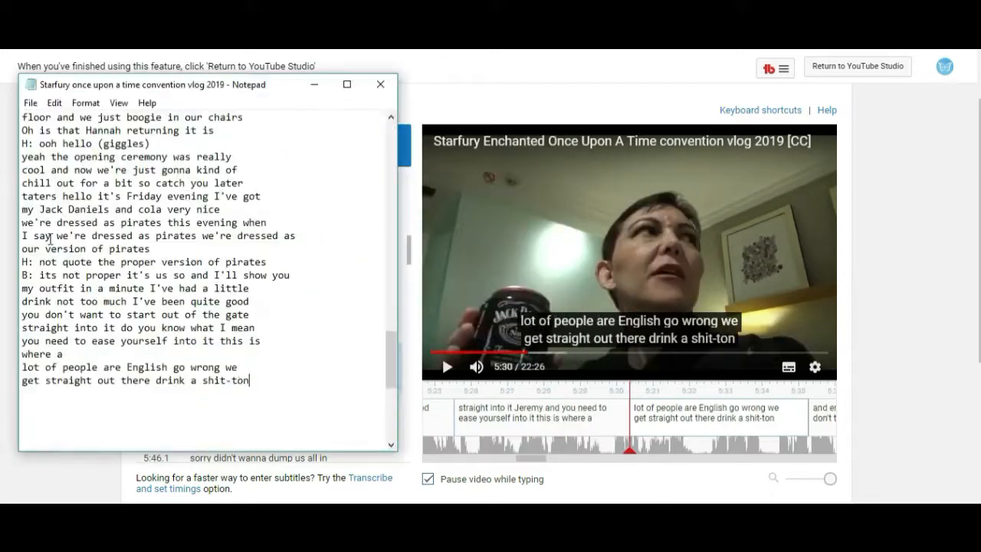
Paste the hospital caption and correct it to 'and end up in hospital am I telling lies I'.
type("who")
right_click(234, 411)
left_click(269, 201)
key("ctrl+v")
left_click_drag(156, 394, 237, 395)
type("am I telling lies")
left_click(46, 420)
left_click_drag(389, 346, 388, 390)
left_click(448, 367)
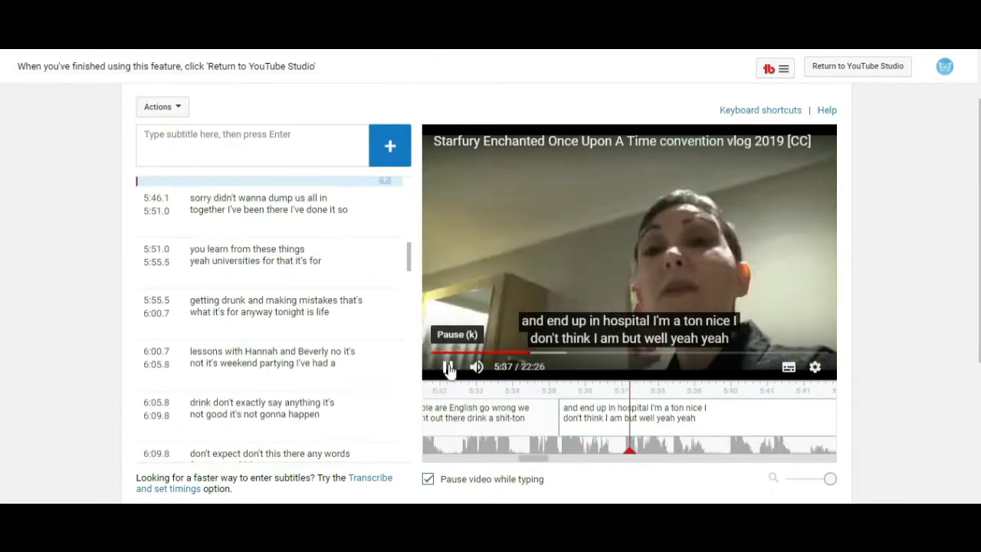
Add the line 'H: well I think more teenagers as opposed to' to the transcript.
left_click(448, 367)
key("alt+Tab")
type("H: well I think more teenagers as opposed to")
key("Return")
key("alt+Tab")
left_click(445, 367)
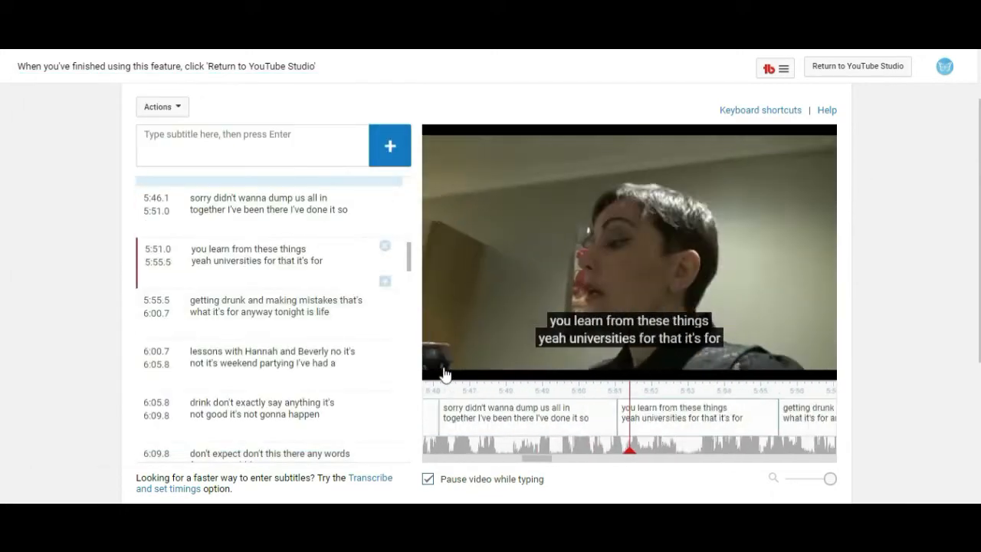
Paste the 'sorry didn't wanna dump us all in' caption into Notepad below a 'B: well yeah yeah' line.
left_click(246, 220)
key("alt+Tab")
key("ctrl+v")
left_click_drag(226, 144, 144, 144)
right_click(201, 143)
left_click(44, 174)
key("alt+Tab")
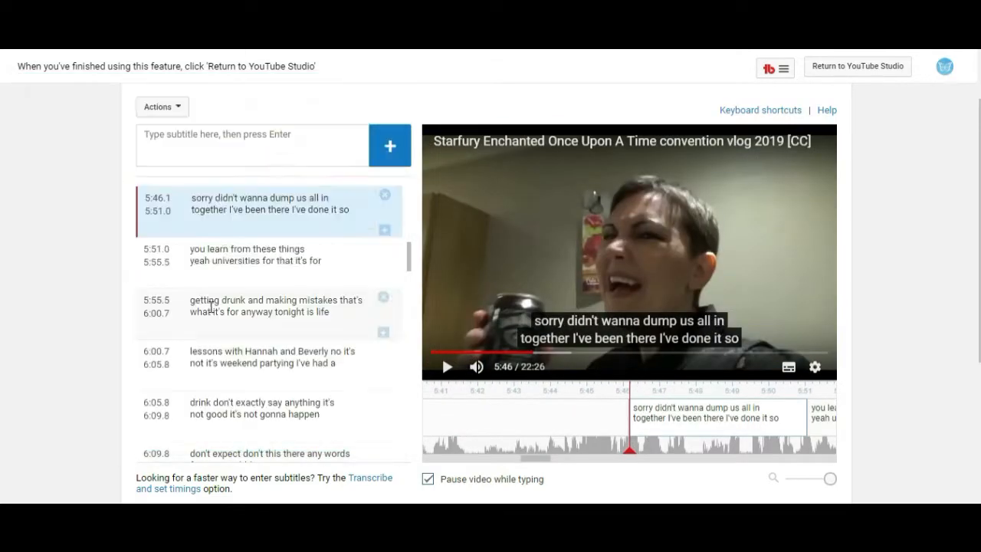
Copy the 'getting drunk' and 'lessons with Hannah' captions into Notepad.
left_click(241, 309)
left_click(353, 368)
key("ctrl+a")
key("ctrl+c")
key("alt+Tab")
key("ctrl+v")
key("alt+Tab")
left_click(447, 367)
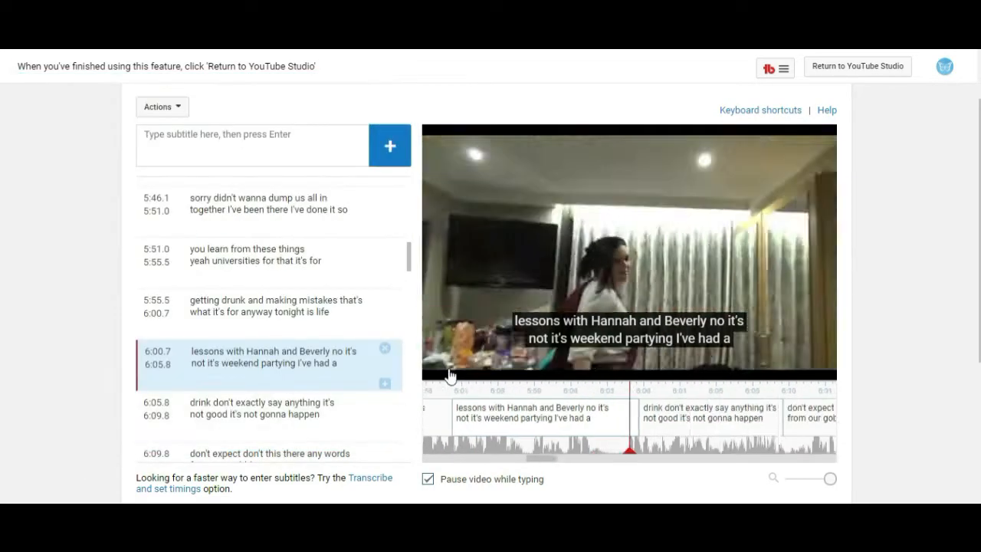
Insert Hannah's line 'H: I've had a drink don't expect me to' before 'say anything it's'.
left_click(448, 367)
key("alt+Tab")
type("e")
left_click(22, 302)
type("H:")
key("ctrl+v")
left_click_drag(174, 303, 214, 302)
type("expect me to")
key("Return")
left_click(130, 315)
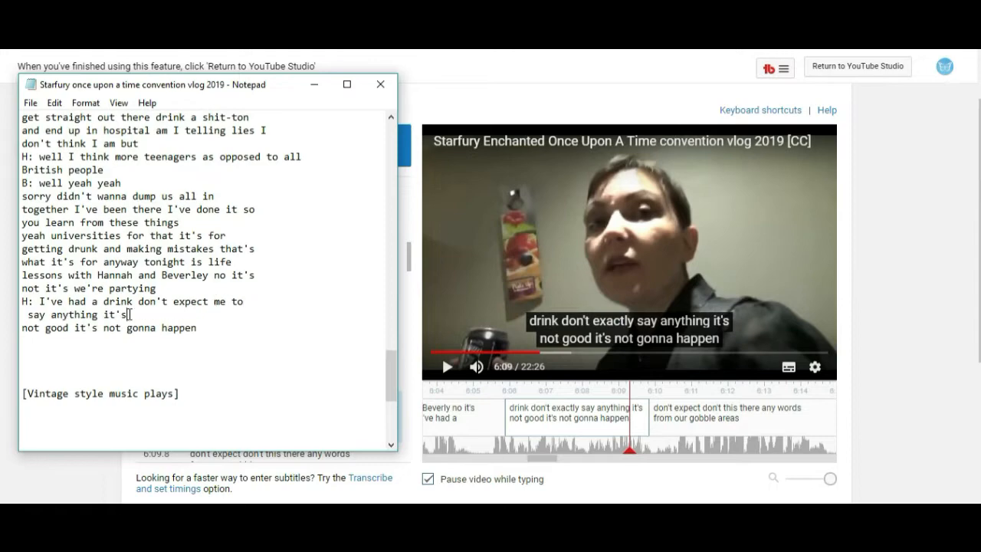
Add the line 'B: It's not gonna it's not gonna happen' after the 'not good' caption.
left_click(101, 479)
left_click(448, 368)
left_click(448, 369)
key("alt+Tab")
type("B: It's not gonna it's not gonna happen")
key("Return")
left_click_drag(391, 372, 391, 395)
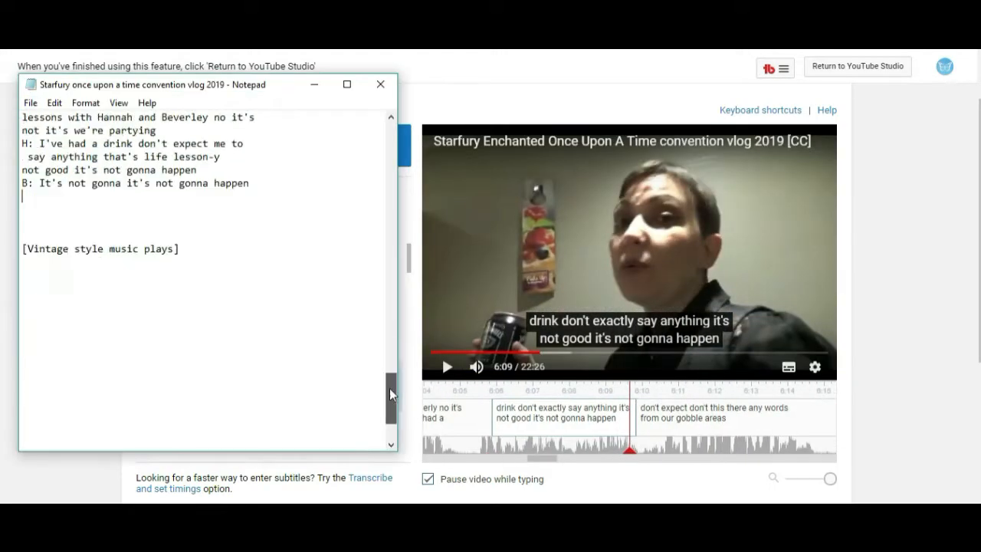
Paste the 'don't expect' and Friday-night captions, correcting them to 'listen to any words' and 'anyway it's Friday yay'.
left_click(447, 369)
left_click_drag(284, 205, 209, 203)
key("ctrl+c")
key("alt+Tab")
key("ctrl+v")
left_click_drag(133, 195, 192, 195)
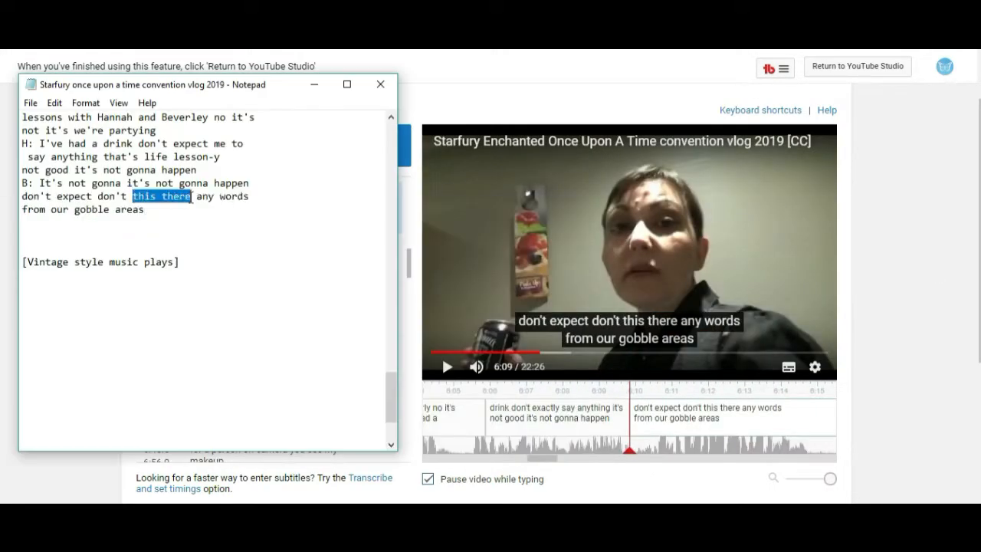
key("alt+Tab")
left_click(268, 255)
key("ctrl+a")
key("ctrl+c")
key("alt+Tab")
left_click(22, 222)
key("ctrl+v")
left_click(133, 223)
type("yay")
left_click(279, 224)
key("BackSpace")
key("BackSpace")
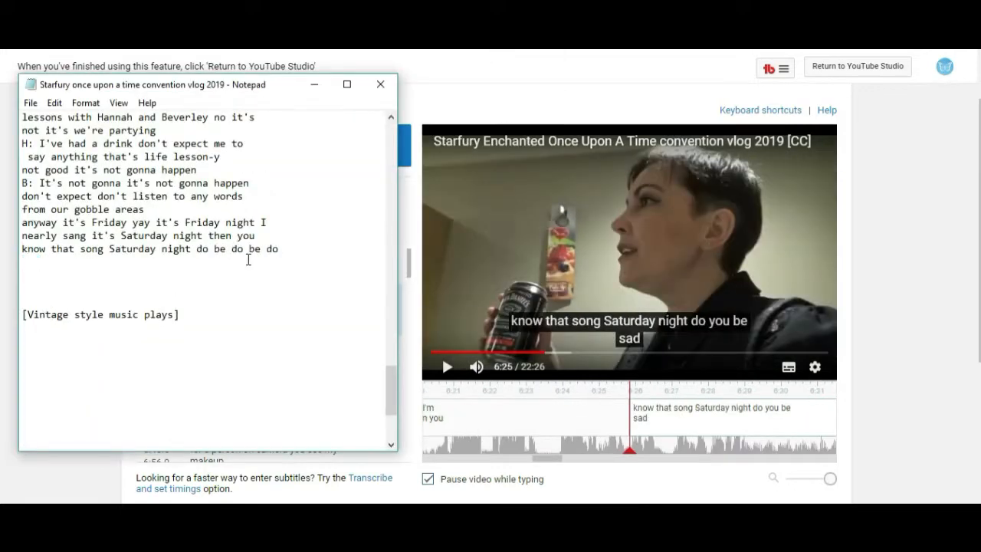
Add the sung lyric 'Saturday night I feel the air is getting hot' in quotes on its own line.
left_click(447, 367)
left_click(447, 367)
key("alt+Tab")
type("'Saturday night I feel the air is getting hot'")
key("Return")
Add Hannah's line 'H: I thought you meant' below the sung Saturday-night lyric.
left_click(447, 367)
left_click(447, 367)
type("H: I thought you meant")
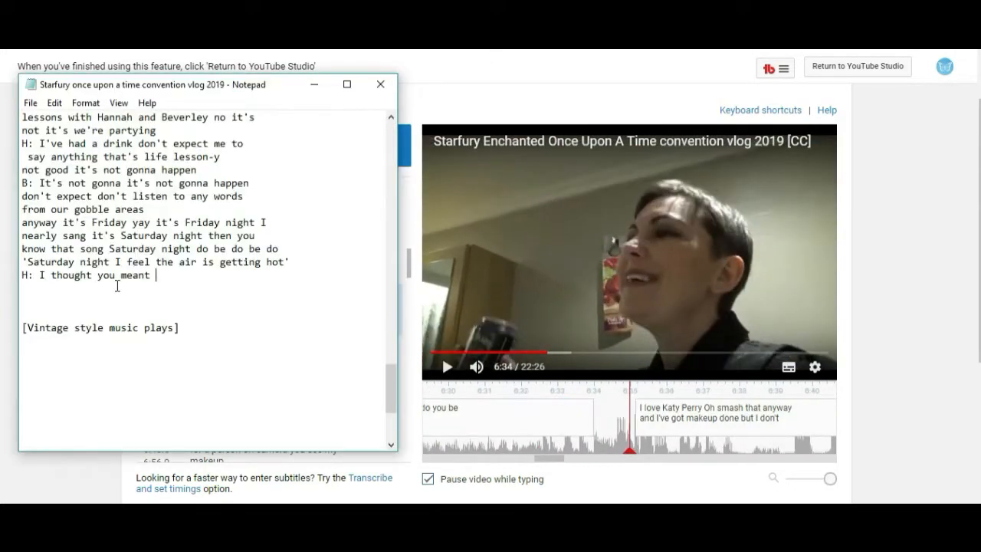
Copy the 'know if he could Oh make you all dizzy' caption and paste it into the subtitle file.
left_click(447, 368)
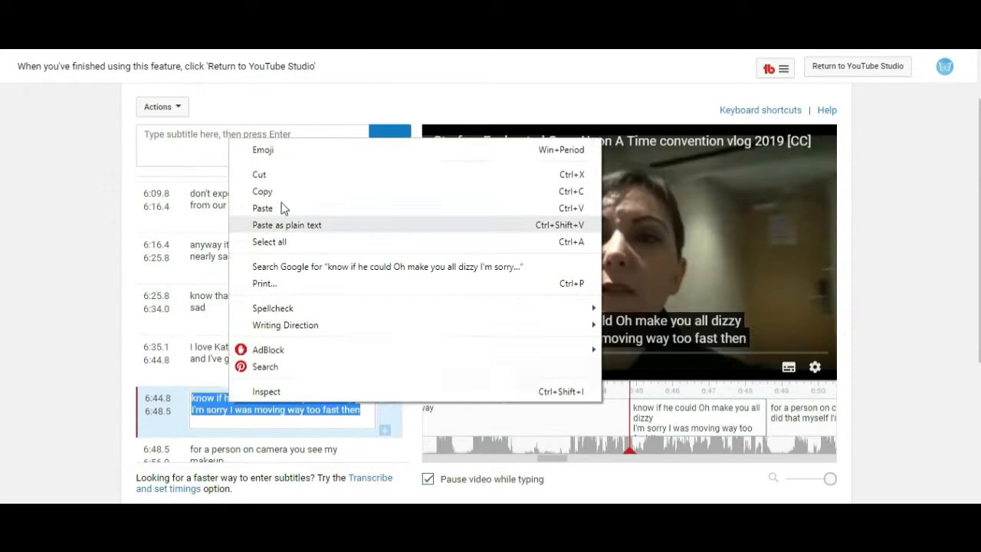
left_click(263, 191)
key("alt+Tab")
key("ctrl+v")
key("alt+Tab")
scroll(409, 268, "down", 4)
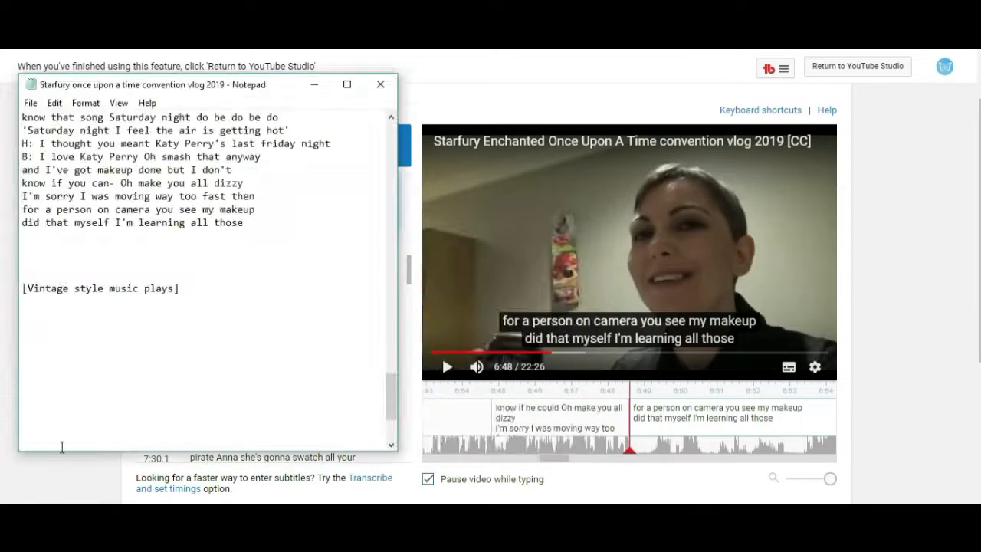
Paste the 'dresses sewn together' and 'safety pin together' captions into the file.
key("ctrl+v")
key("alt+Tab")
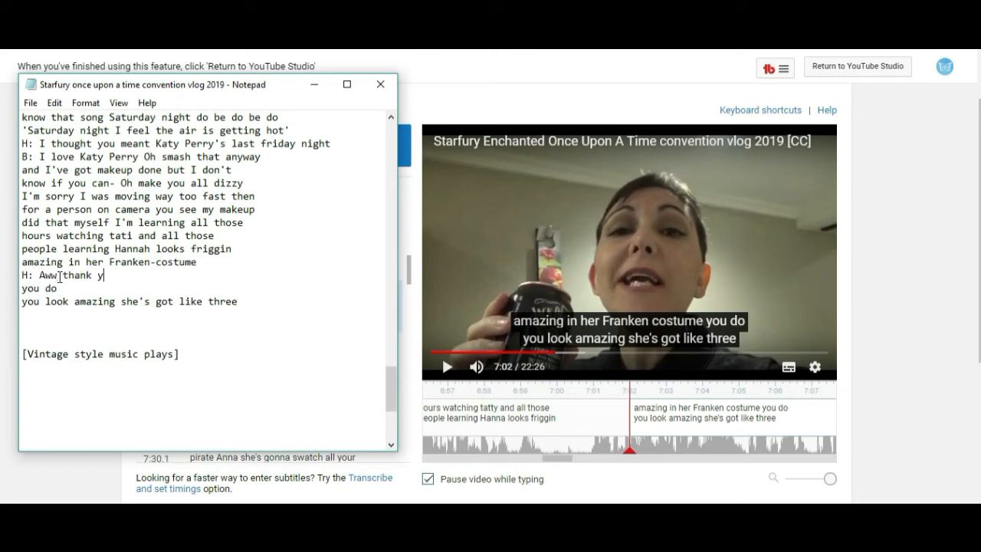
key("alt+Tab")
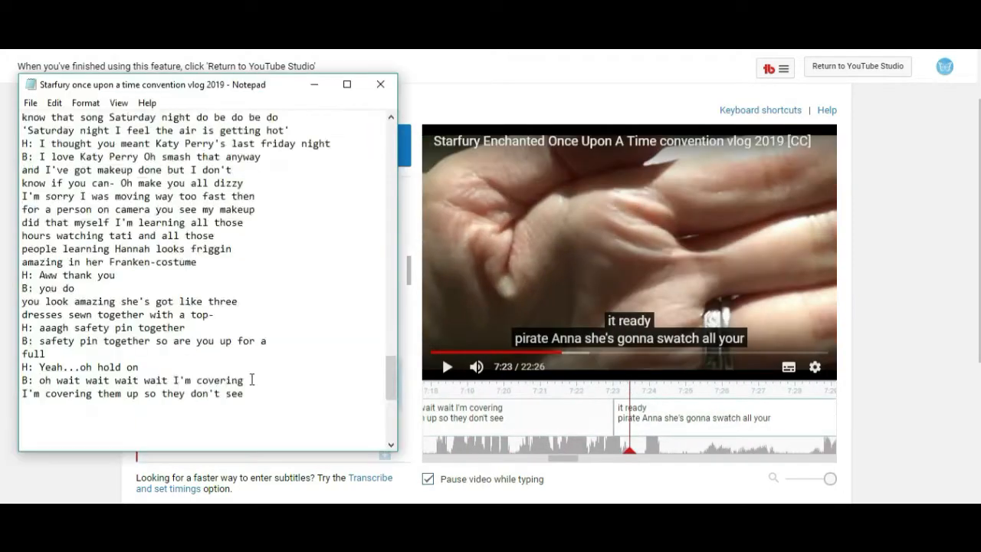
key("alt+Tab")
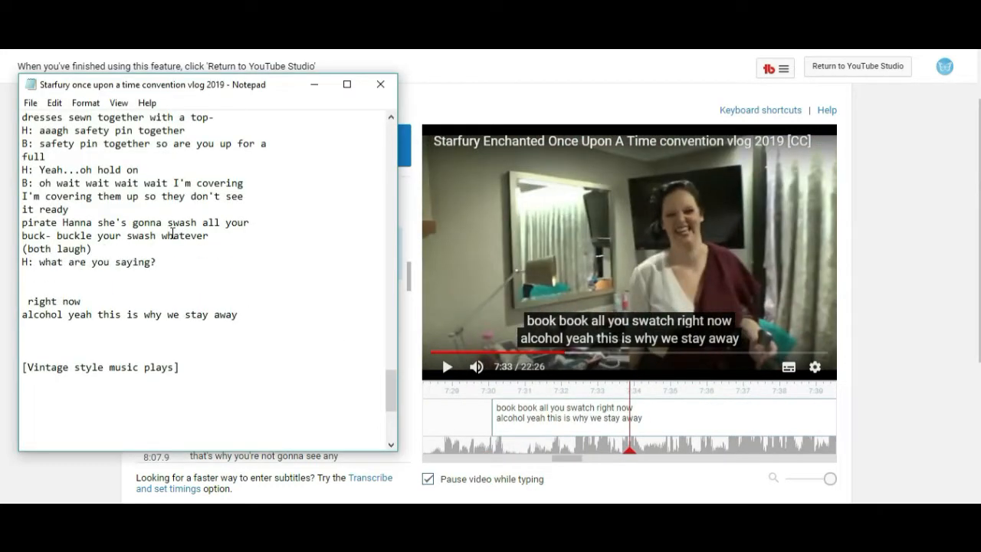
Add the lines 'B: I don't know what's going on' and 'H: this is why we don't' above the 'right now' caption.
type("B:")
type("I don't know what's going on")
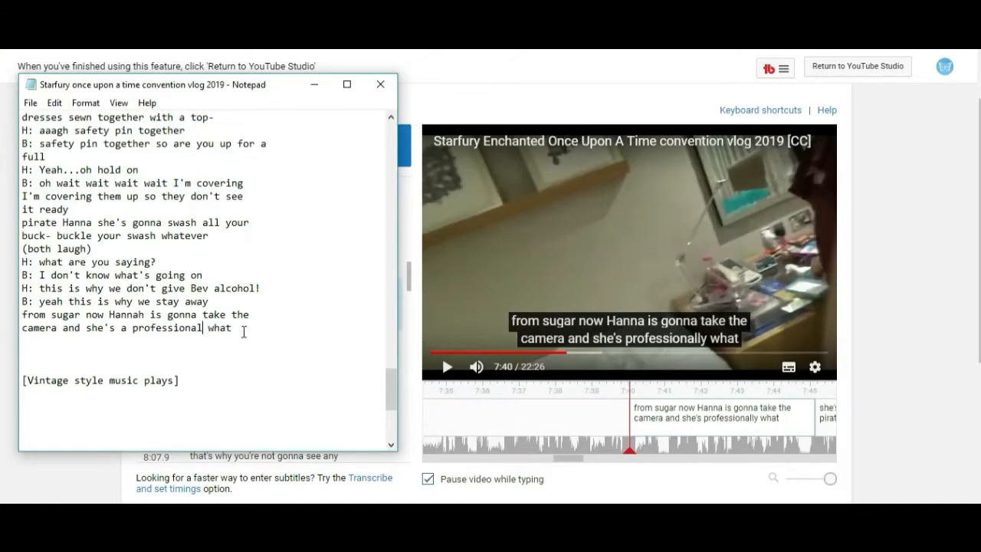
key("Delete")
key("Delete")
key("Delete")
key("Delete")
key("Delete")
key("Return")
type("H: 1am")
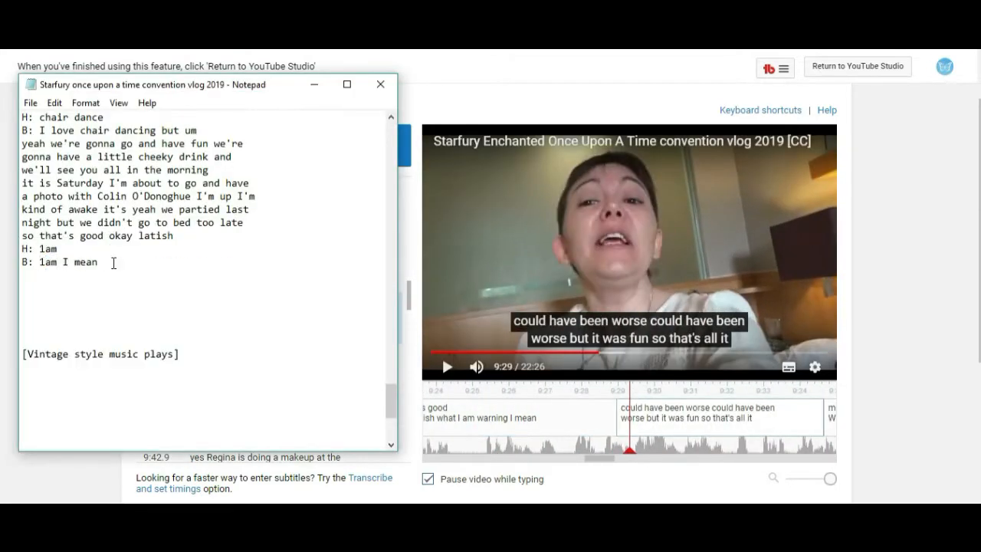
Paste the 'could have been worse' through 'Hannah is gonna be Regina' captions after 'B: 1am I mean'.
right_click(59, 287)
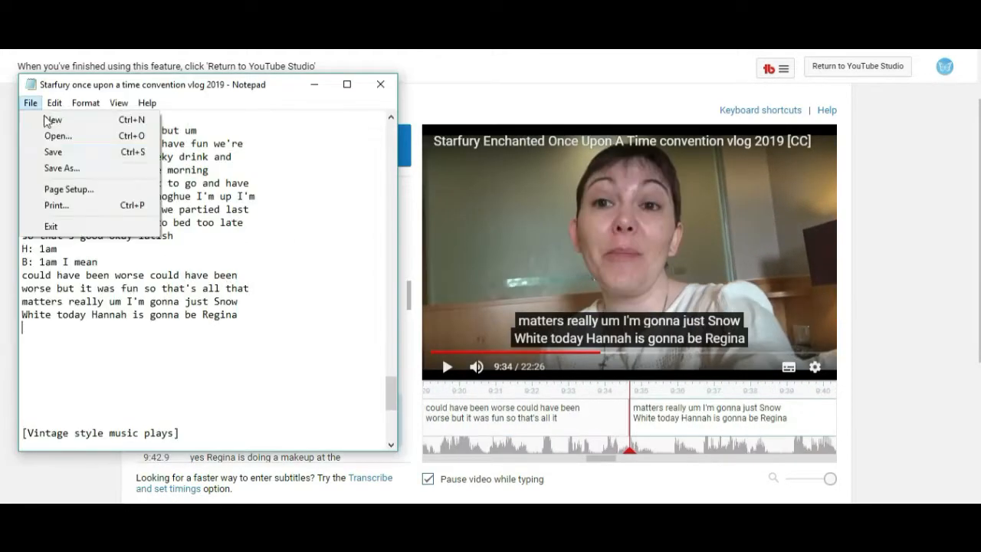
left_click(45, 149)
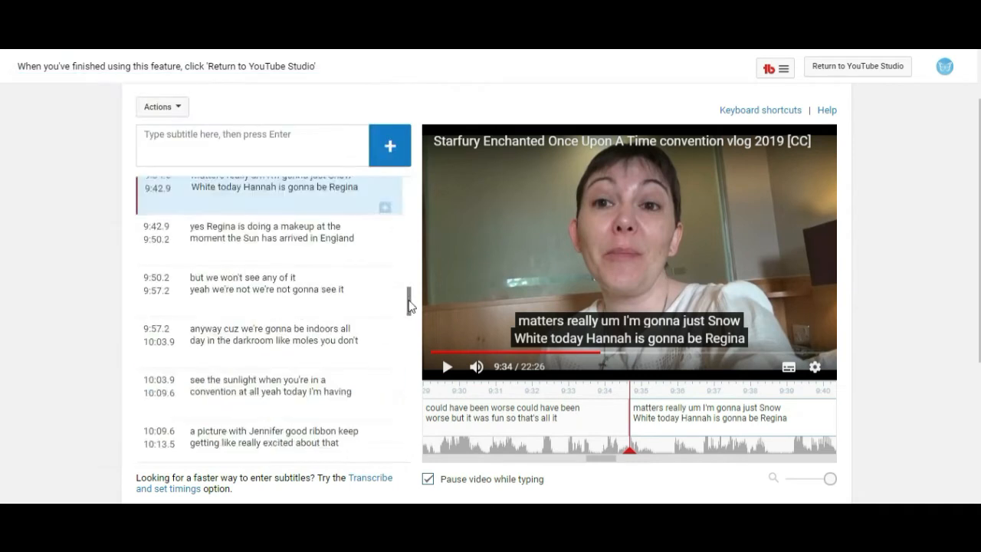
scroll(410, 300, "down", 1)
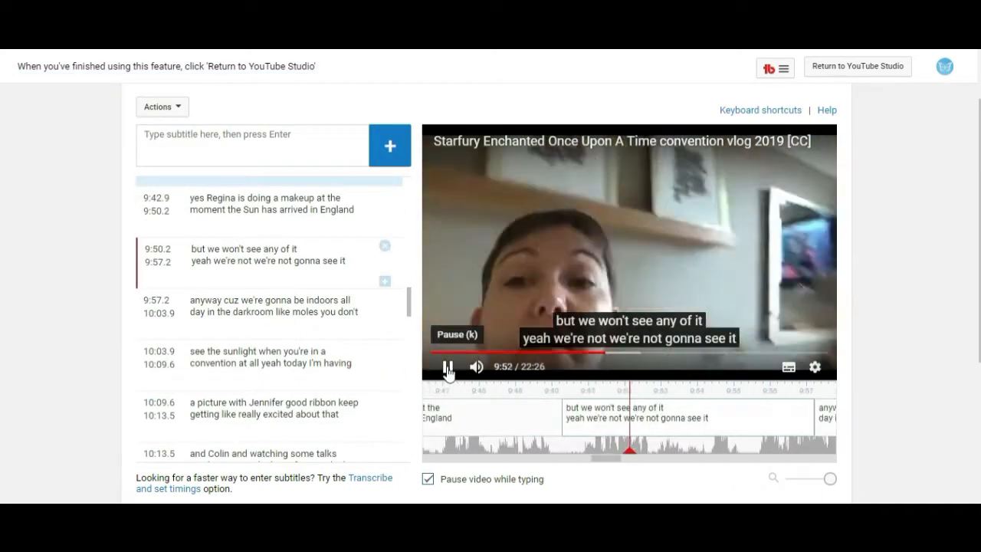
Copy the sunlight and picture captions into the file, correcting 'Jennifer good ribbon' to 'Ginnifer Goodwin'.
left_click(448, 370)
left_click(449, 370)
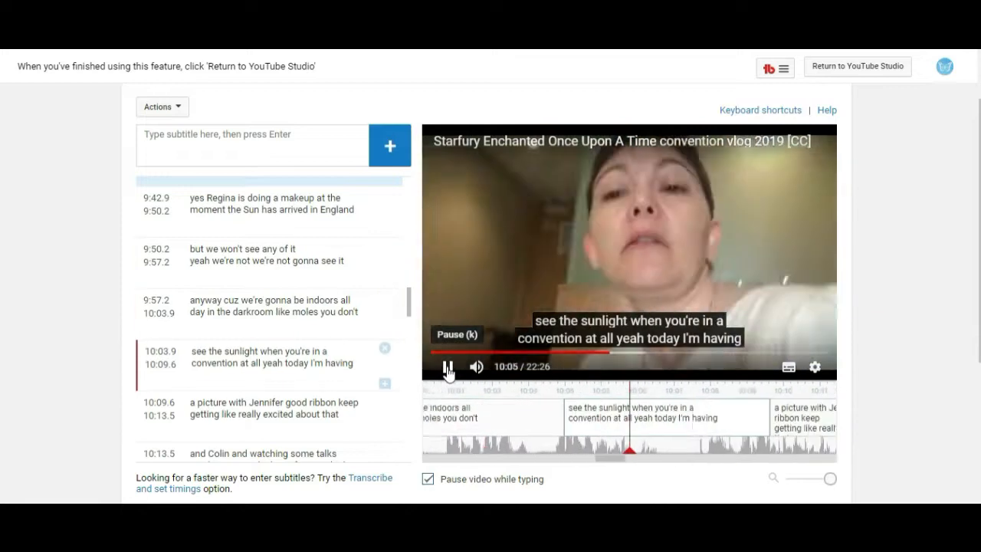
left_click(448, 370)
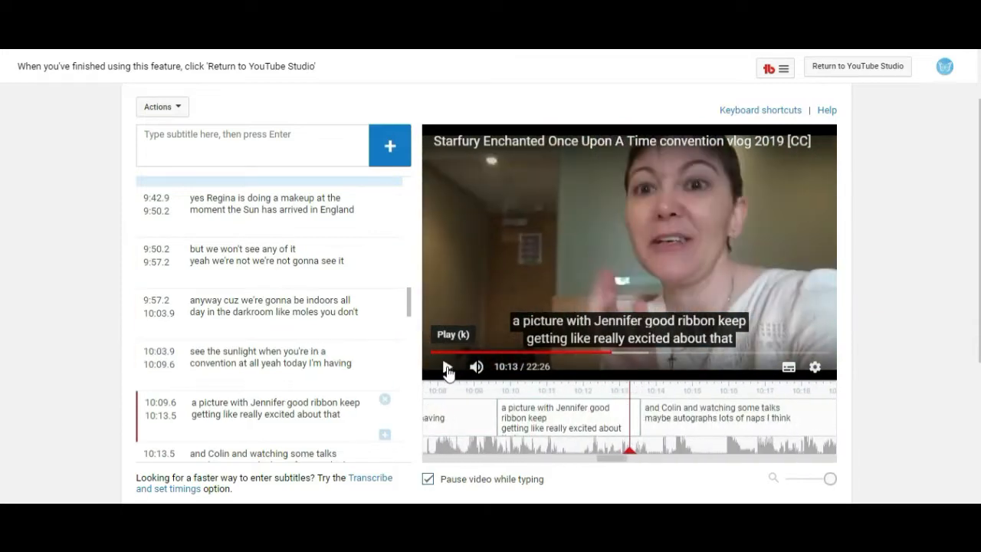
left_click(262, 209)
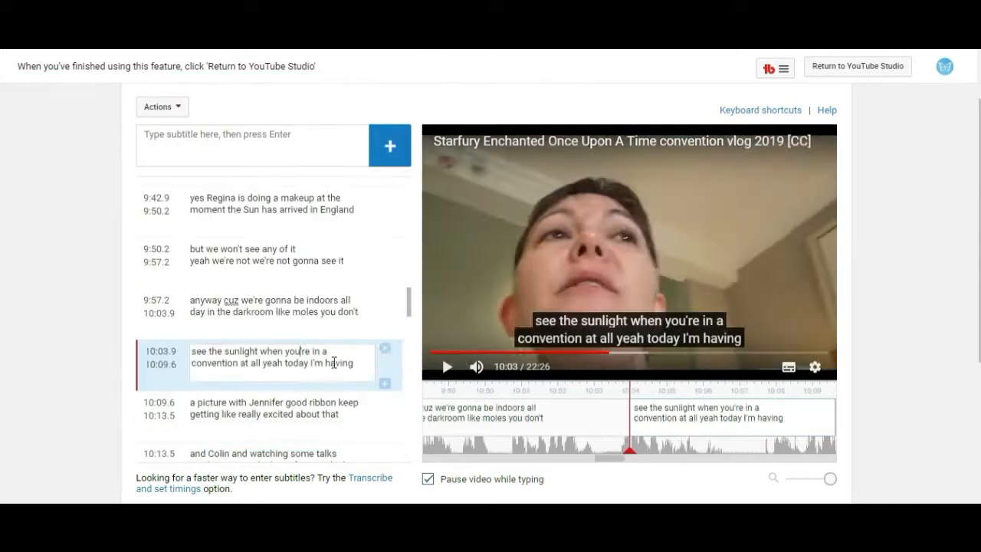
key("alt+Tab")
key("ctrl+v")
key("alt+Tab")
left_click(253, 414)
key("alt+Tab")
key("ctrl+v")
left_click(112, 343)
type("Gi")
key("alt+Tab")
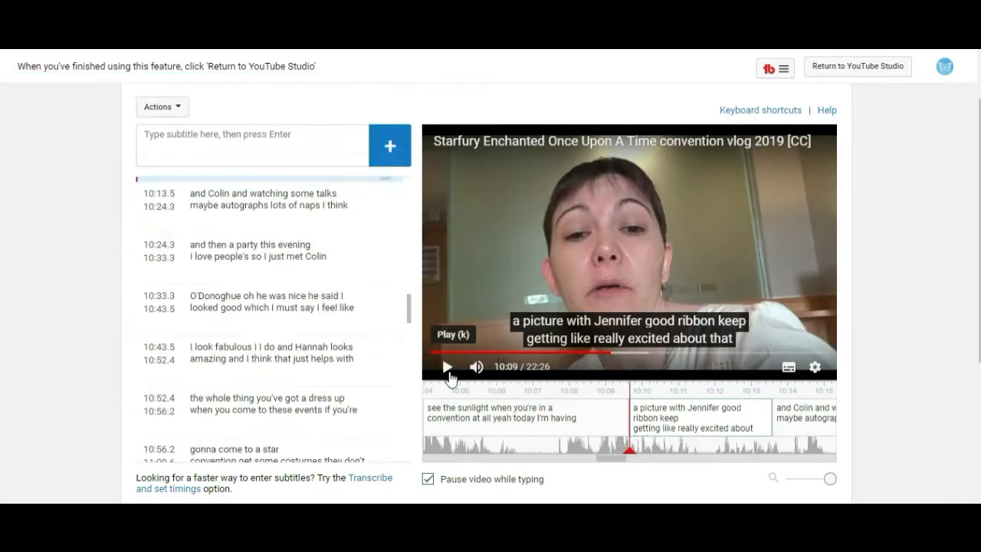
Copy the captions about watching talks, the party and meeting Colin O'Donoghue into the file.
left_click(448, 368)
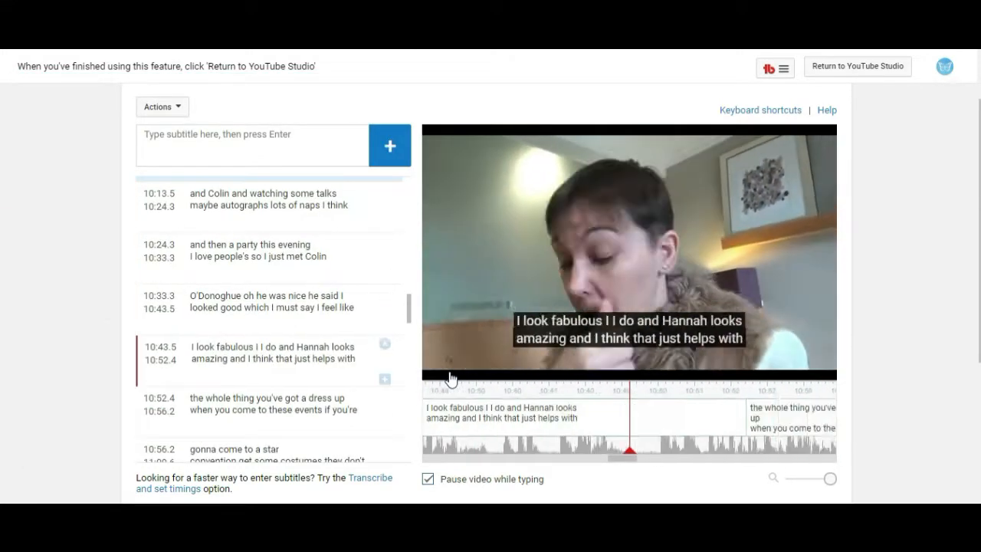
right_click(220, 193)
left_click(259, 247)
key("alt+Tab")
key("ctrl+v")
key("ctrl+v")
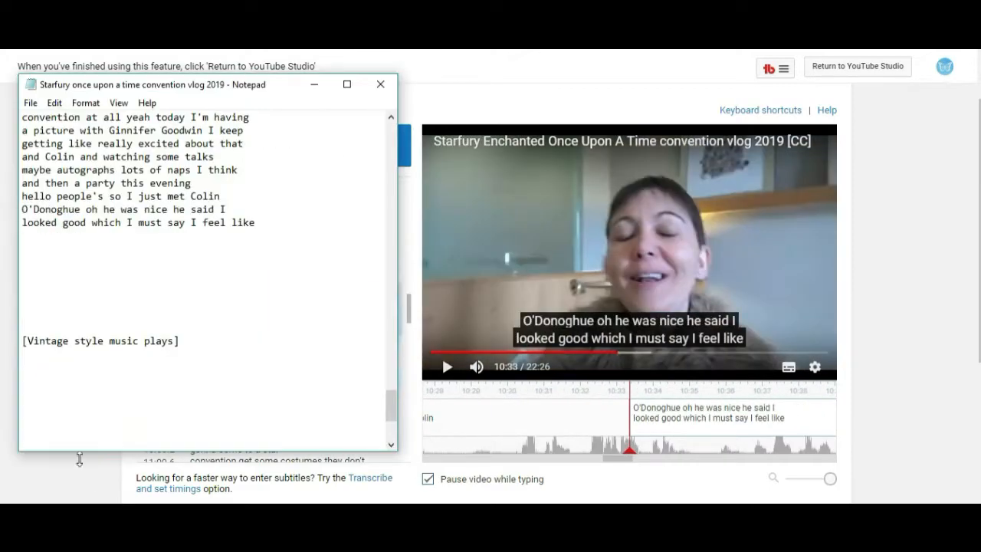
key("ctrl+v")
left_click(112, 236)
key("Return")
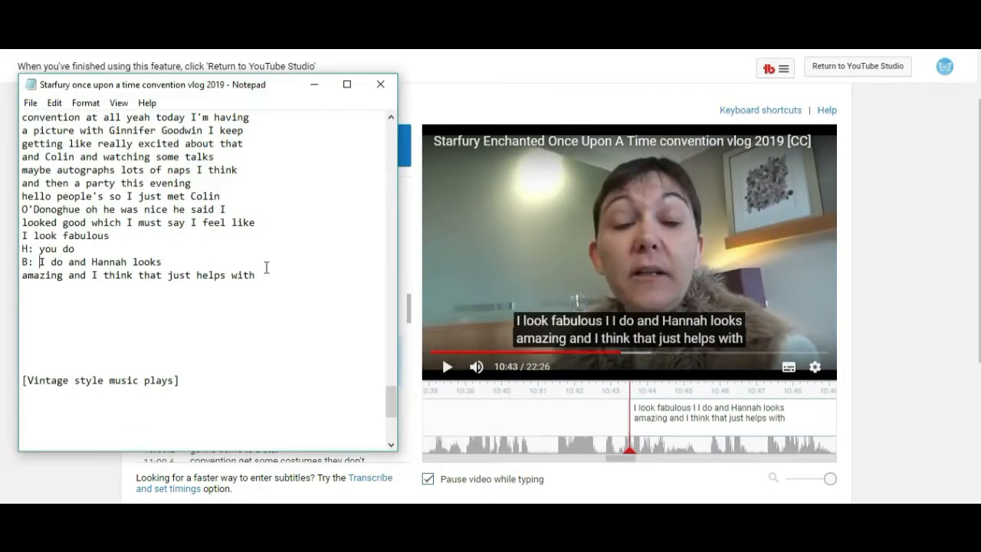
key("ctrl+v")
key("alt+Tab")
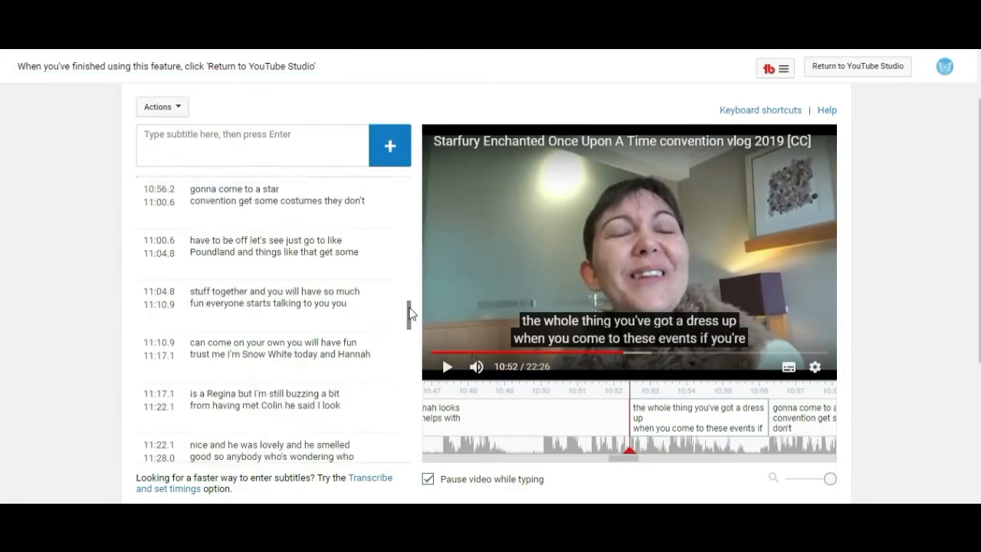
Copy the 'gonna come to a starfury convention' captions into the file, replacing 'let's see' with 'Etsy'.
left_click_drag(192, 217, 342, 230)
right_click(221, 222)
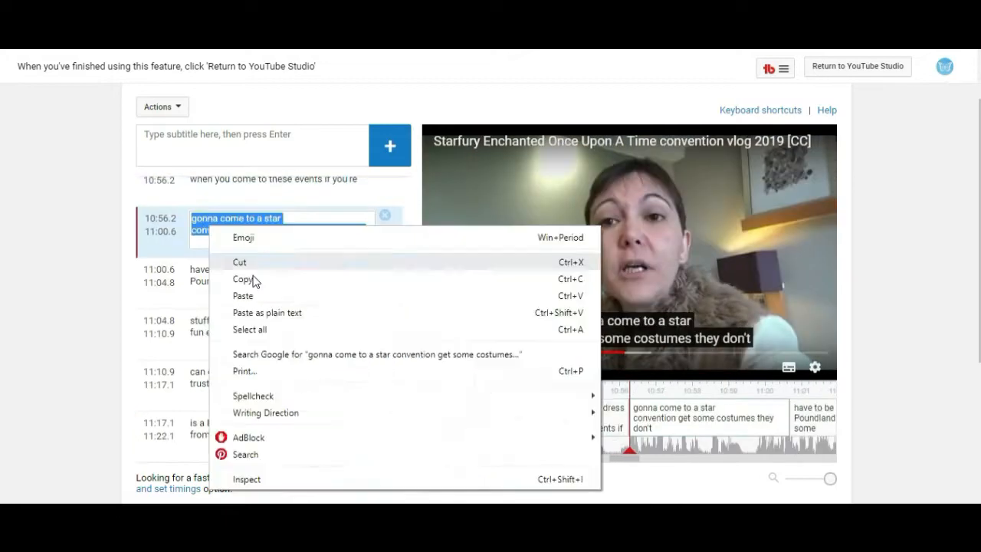
left_click(253, 281)
left_click_drag(194, 267, 391, 281)
key("ctrl+c")
key("alt+Tab")
key("ctrl+v")
left_click_drag(110, 262, 138, 262)
type("Etsy")
key("alt+Tab")
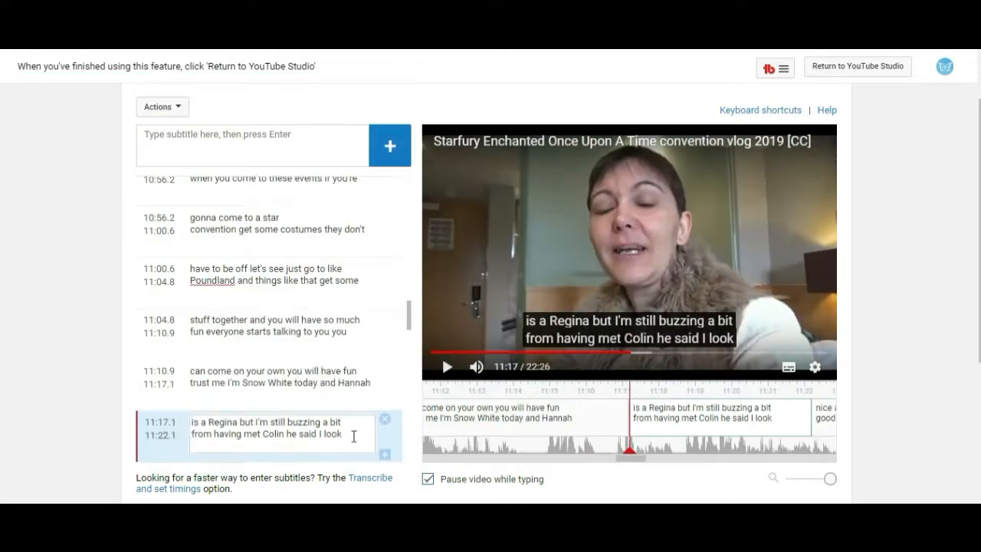
Paste the captions from 'can come on your own' to 'anybody who's wondering who' into the file.
key("alt+Tab")
key("ctrl+v")
left_click_drag(409, 317, 410, 322)
left_click(446, 368)
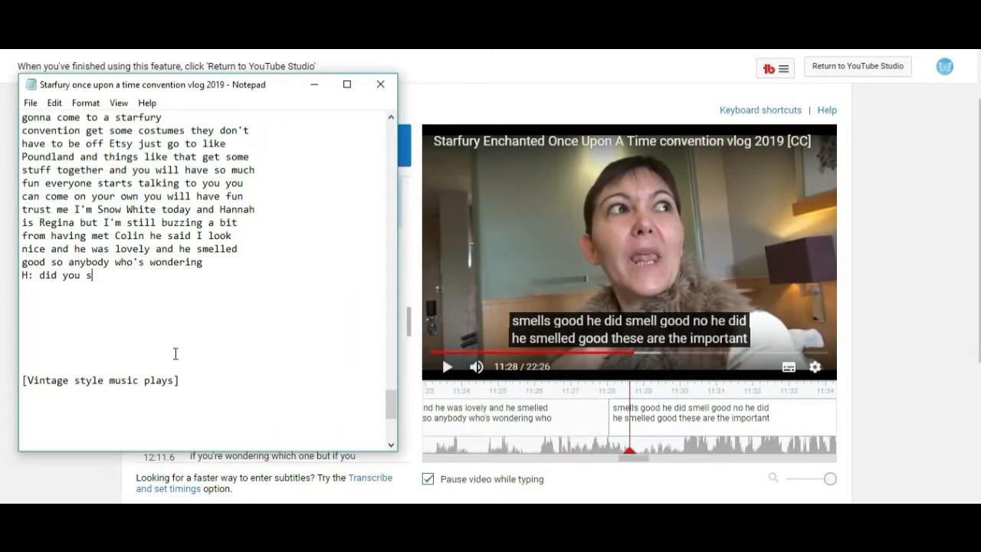
left_click(451, 374)
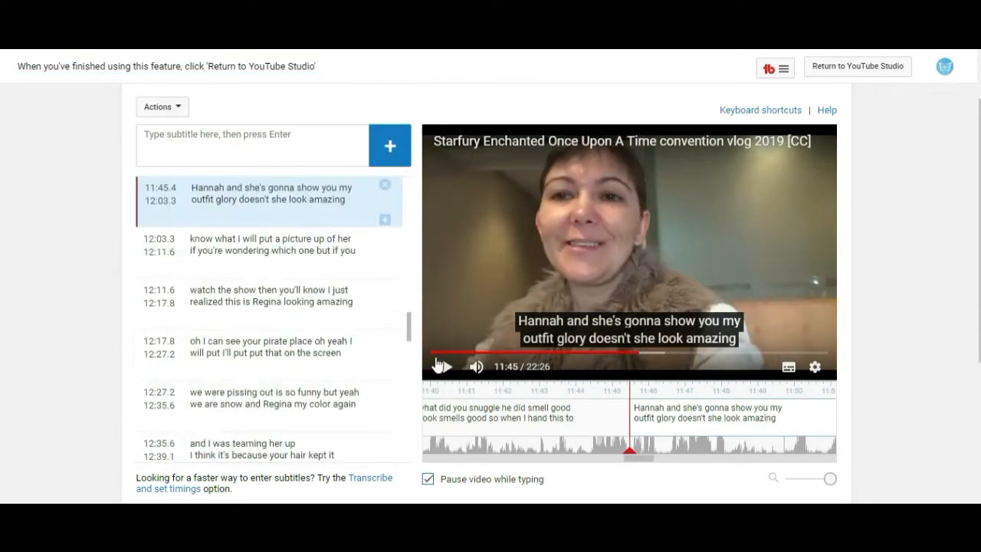
Transcribe the pirate pose and collar exchange with H: and B: speaker labels, ending with 'we look'.
left_click(437, 365)
left_click(353, 255)
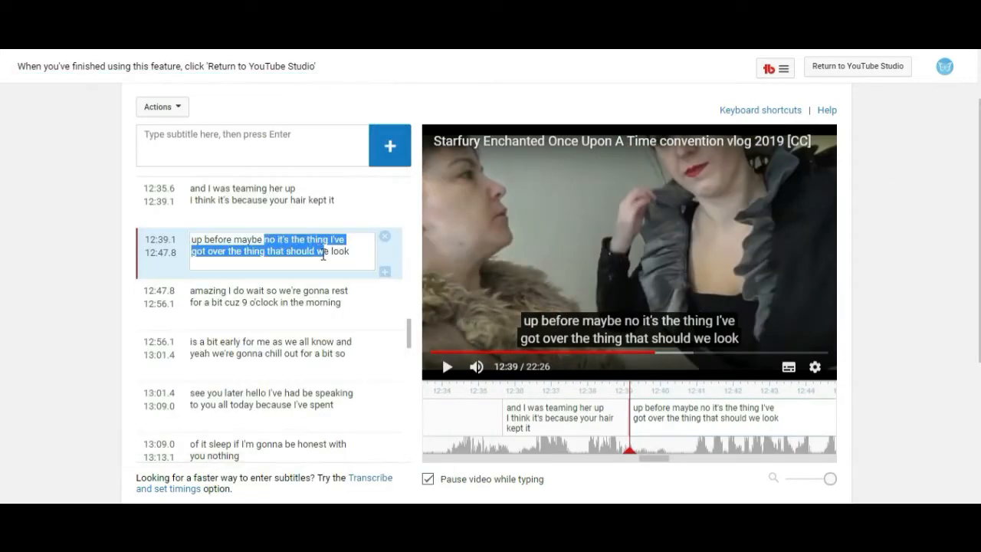
left_click(449, 369)
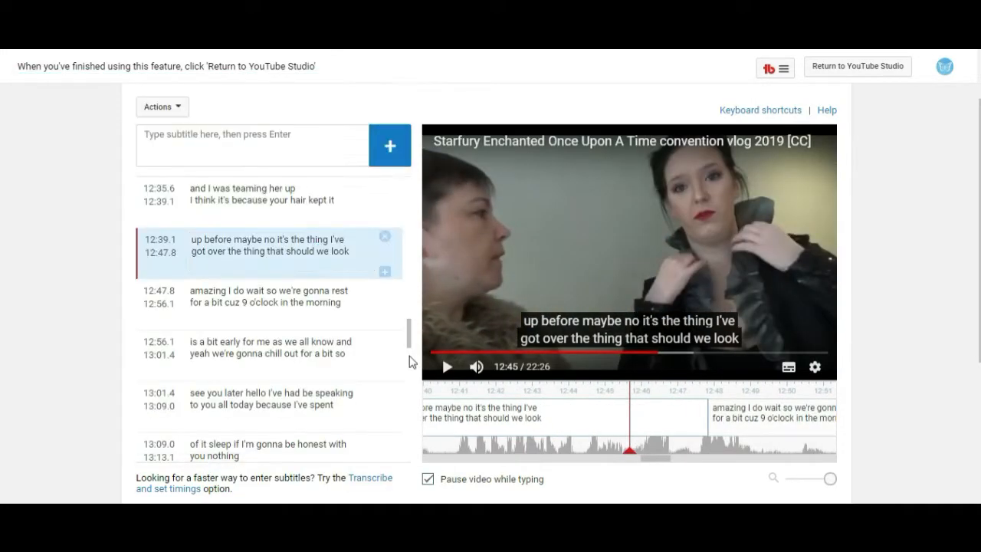
left_click(448, 368)
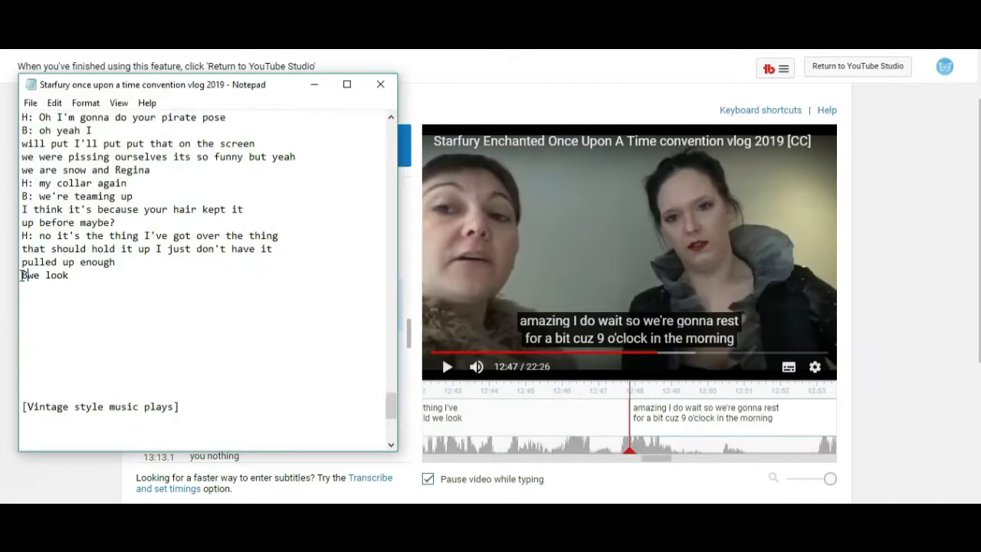
left_click(60, 471)
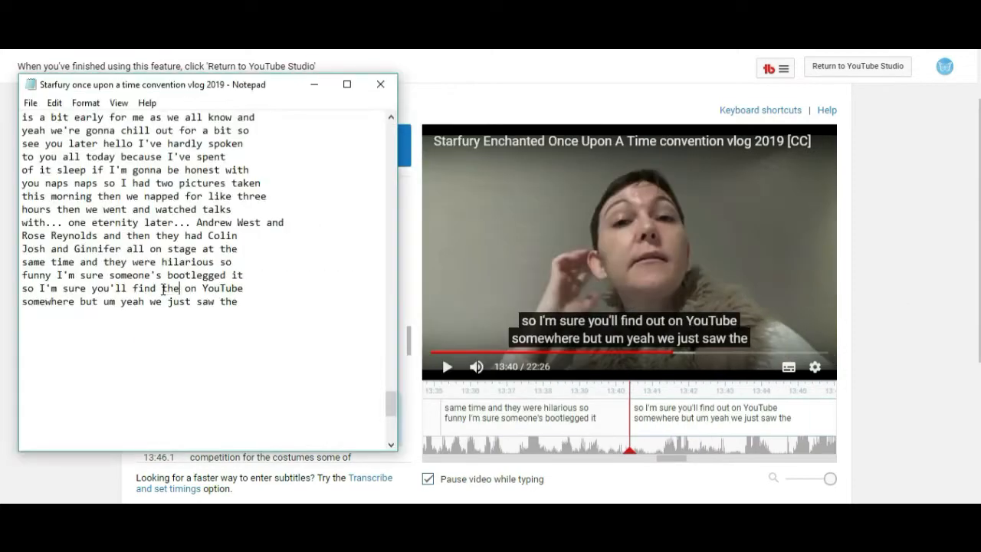
Add Hannah's lines 'out of one costume into another' and 'I haven't worn normal clothes in days', then start a B: line.
left_click(448, 366)
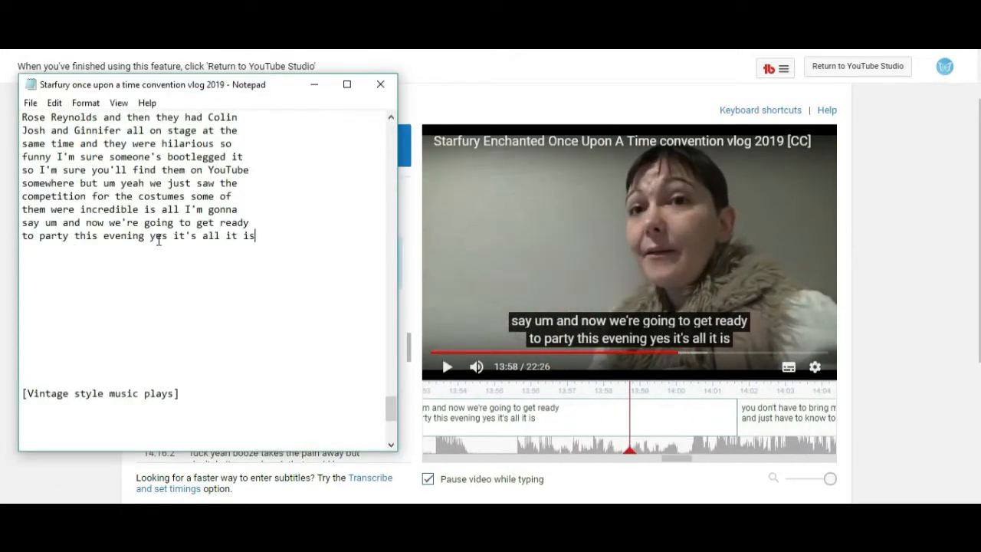
key("Return")
type("H: out of one costume into another")
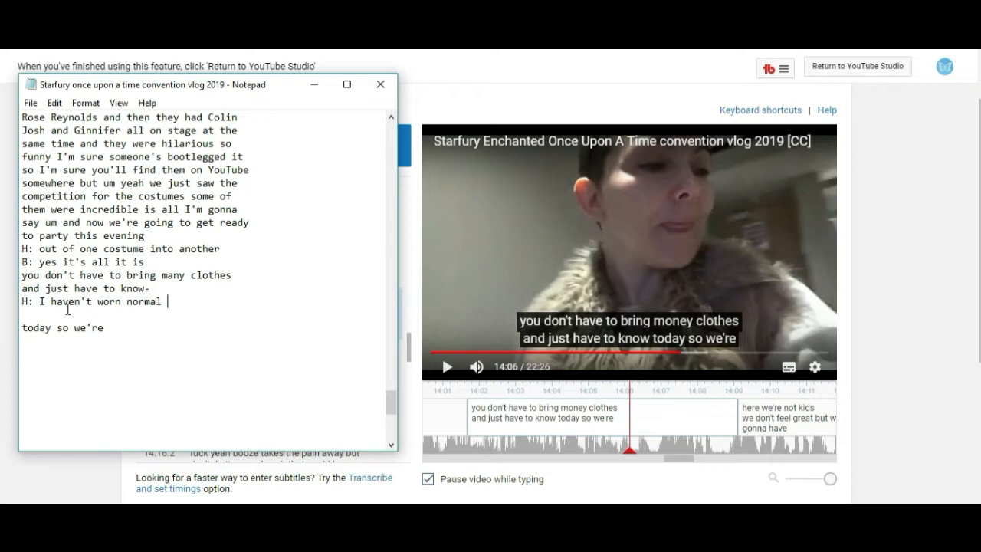
type("clothes in days")
key("Return")
type("B:")
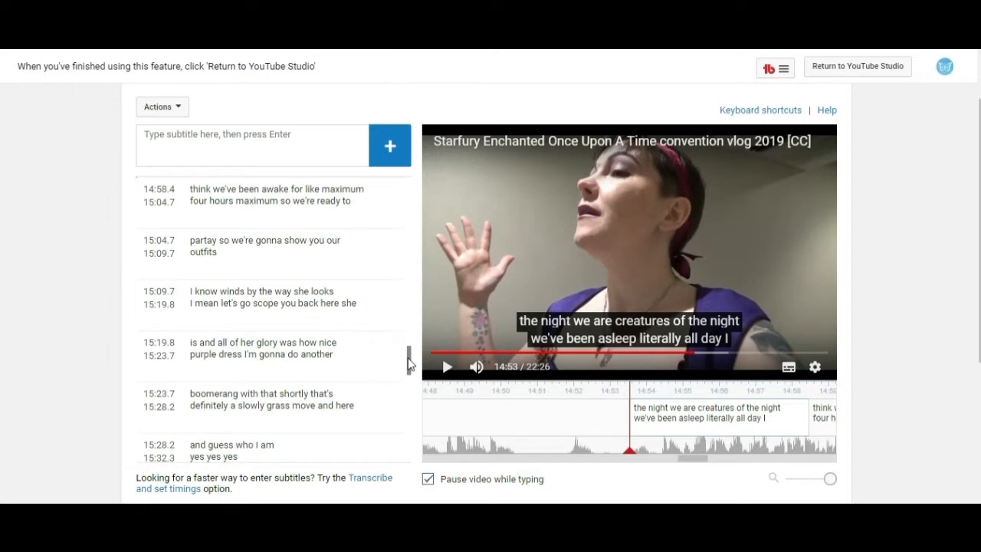
Add '(whispers) Hannah wins by the way she looks amazing' followed by the 'H: I mean of course' and 'B: of course' lines.
left_click(448, 368)
left_click(448, 371)
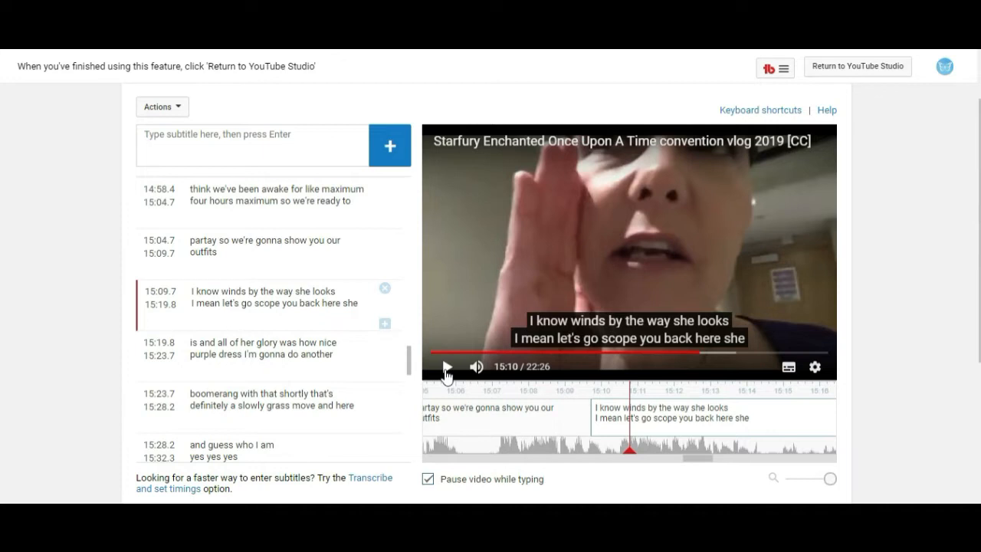
left_click(447, 368)
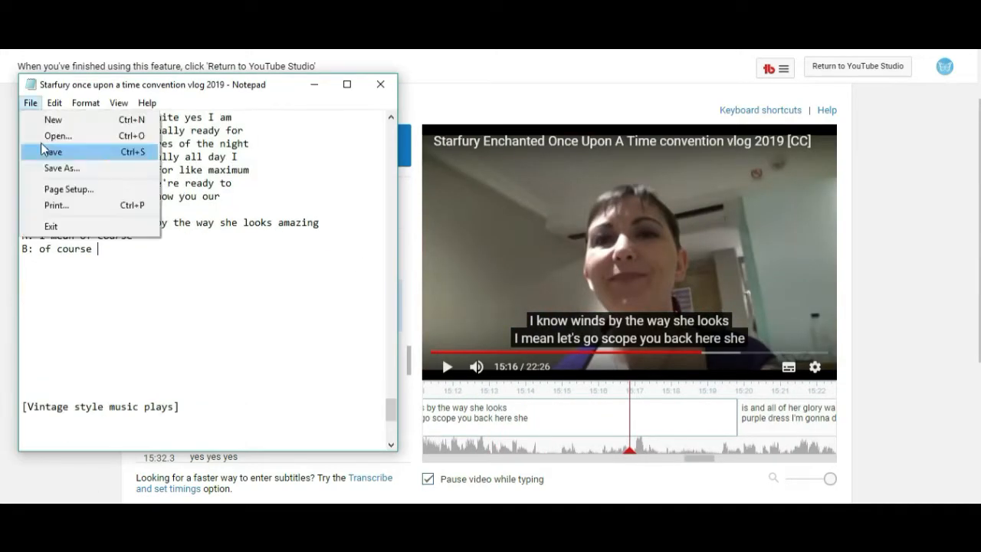
left_click(46, 152)
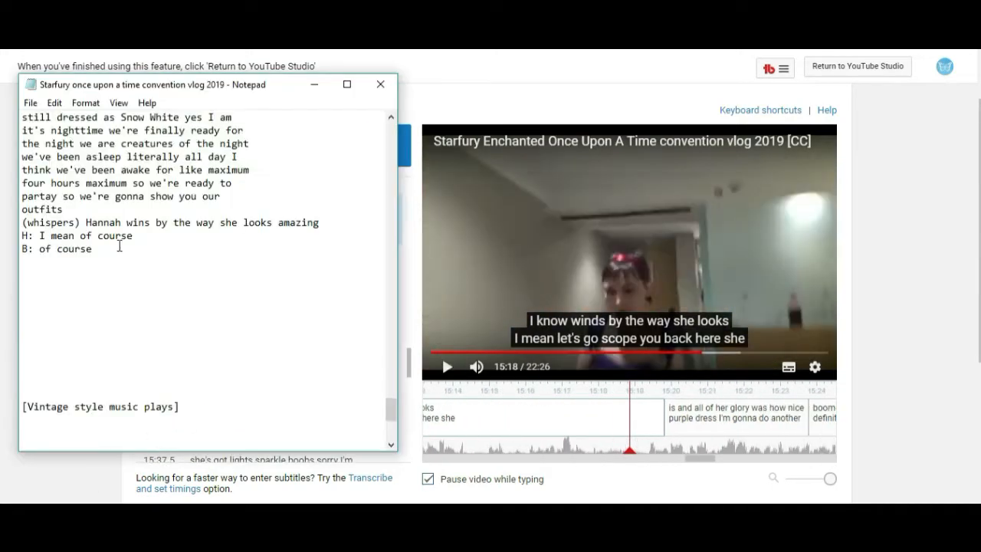
key("Return")
type("H:")
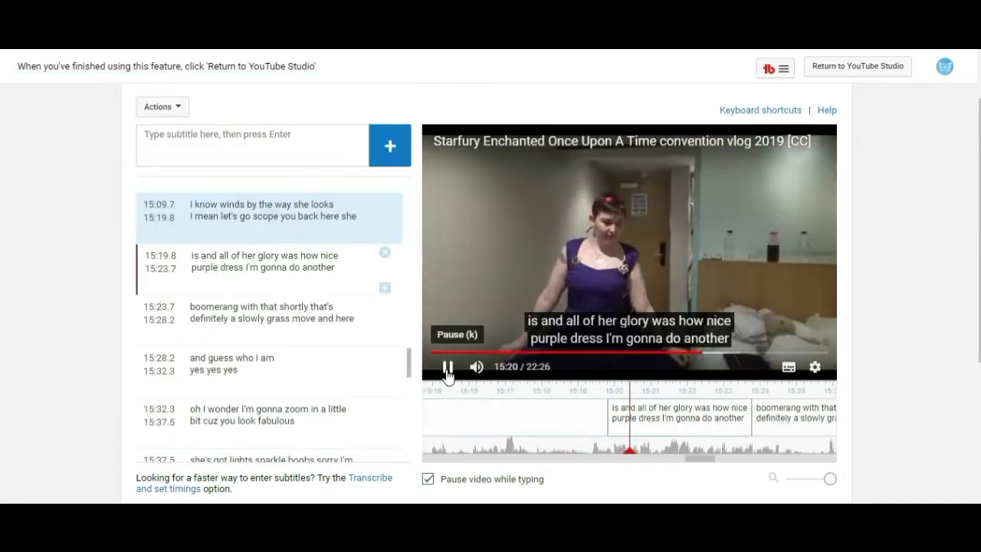
Add Hannah's line 'Do you first here she is in all her glory' and the purple dress and swirly dress captions.
type("first")
type("glory")
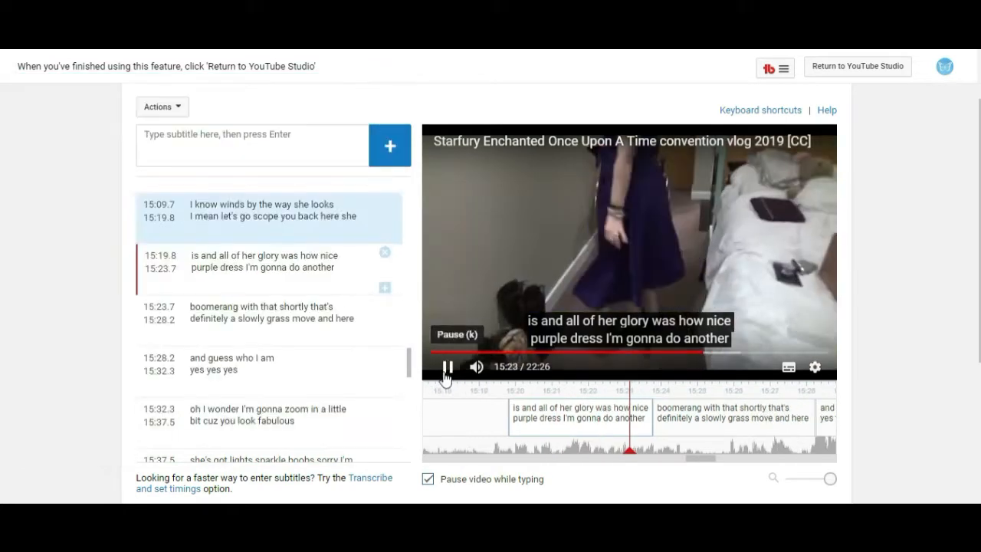
left_click_drag(281, 255, 335, 267)
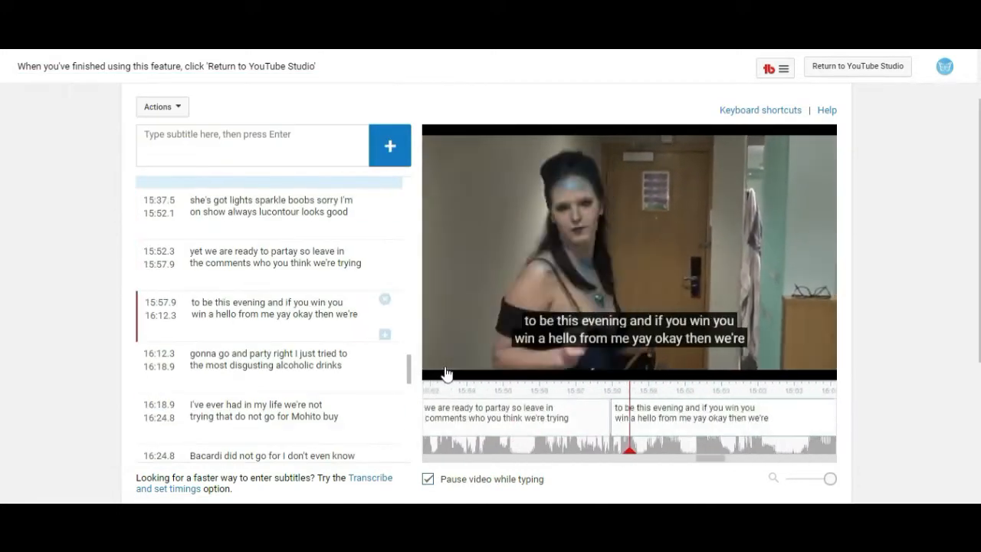
left_click(447, 368)
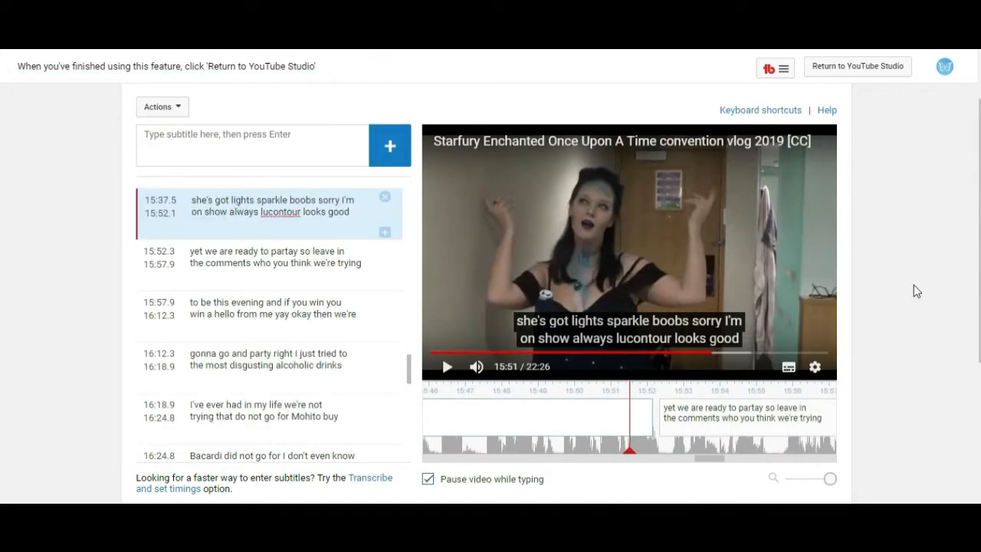
Play the video through the 'ready to partay' and 'to be this evening' captions to hear what is said.
left_click(339, 246)
left_click(448, 372)
left_click(448, 372)
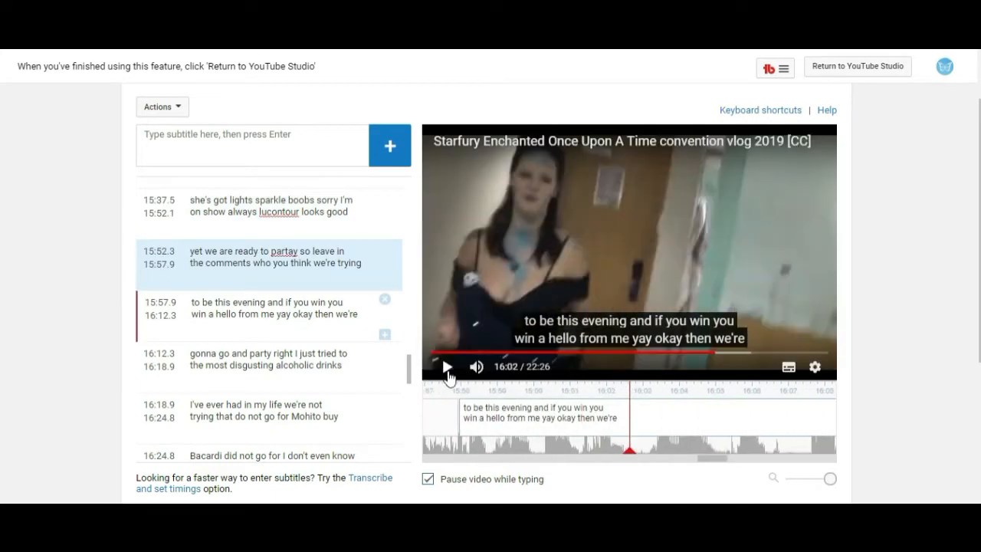
Play the video onward through the captions around the 17 to 18 minute mark to hear what is said.
left_click(448, 372)
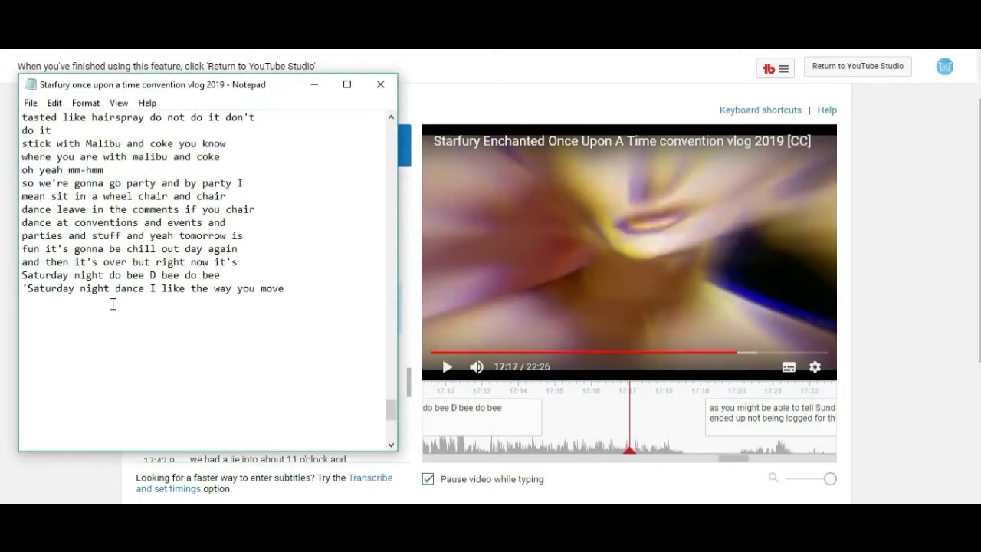
left_click(30, 103)
left_click(43, 153)
left_click(907, 278)
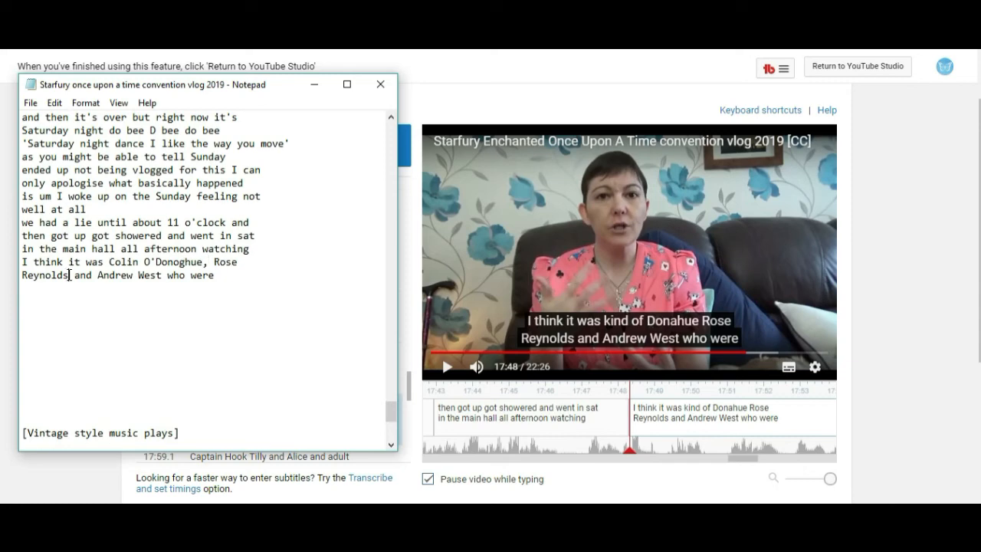
left_click(448, 368)
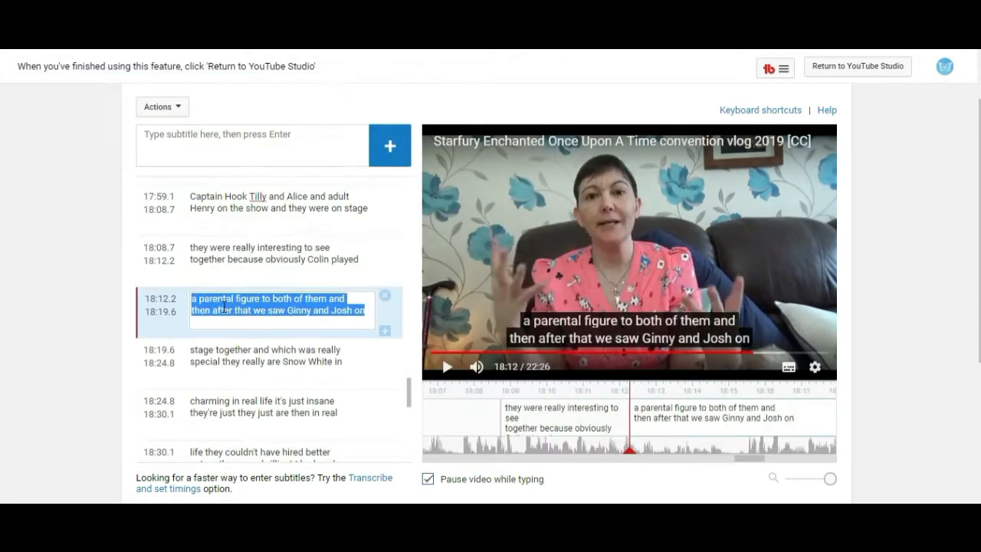
Copy the captions from 'stage together and which was really' onward into the text file, up to 'poisoned apples all over it it was a'.
left_click(264, 355)
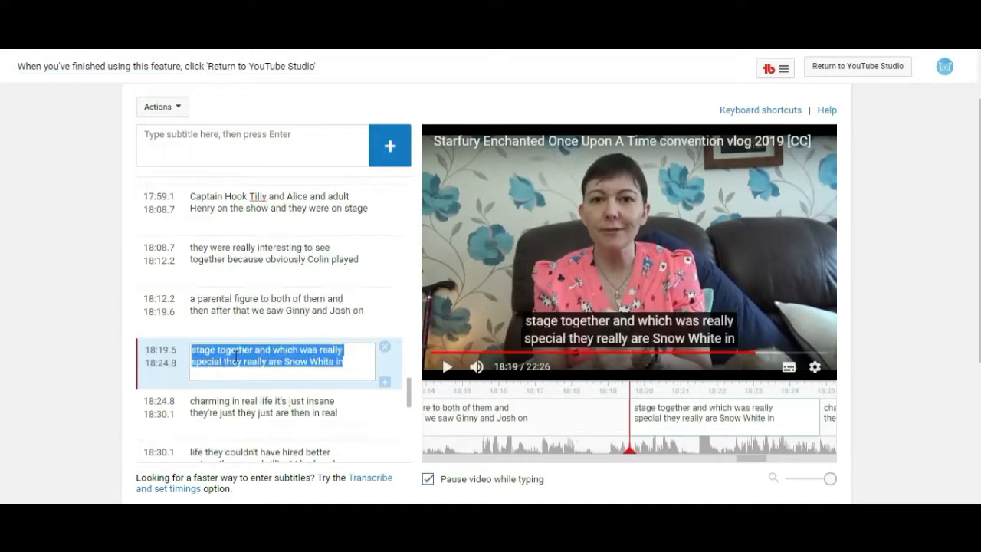
left_click(247, 407)
right_click(247, 407)
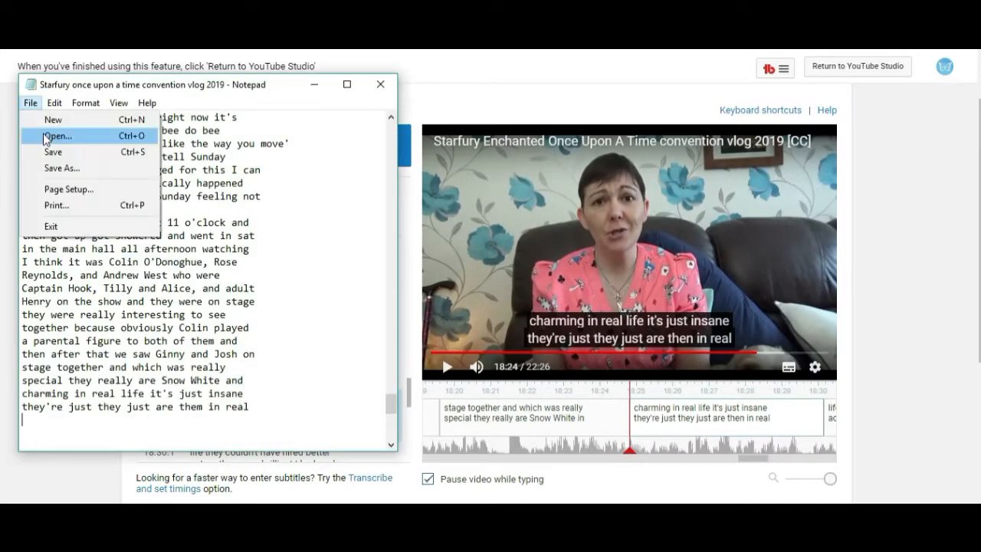
left_click(447, 366)
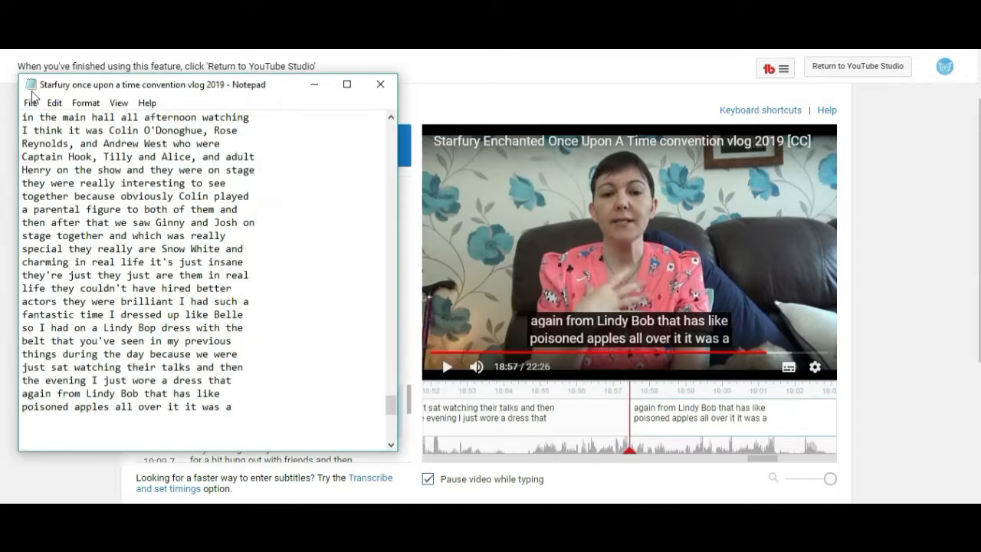
Copy the final caption 'hope you have an awesome day and I will see you all on Monday' into the text file.
left_click(447, 367)
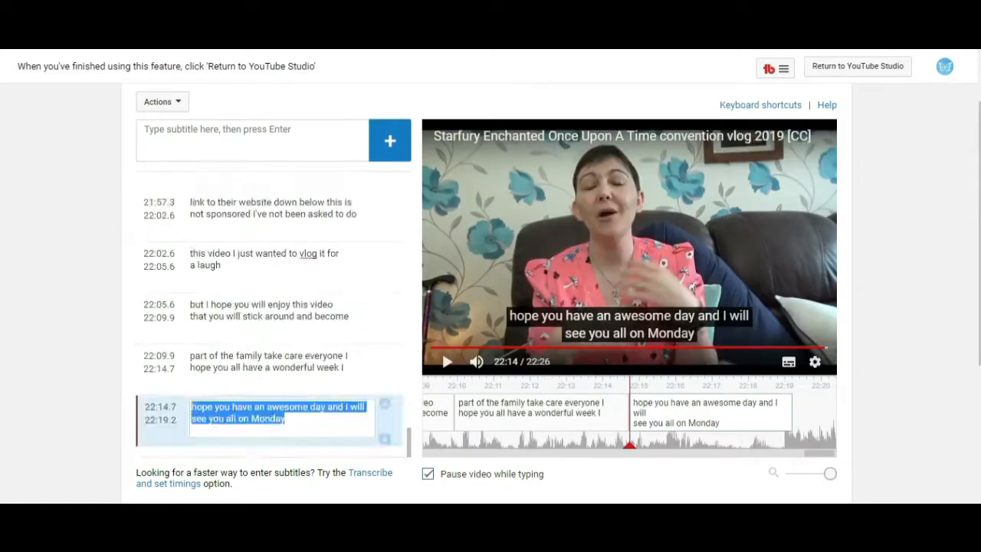
right_click(33, 338)
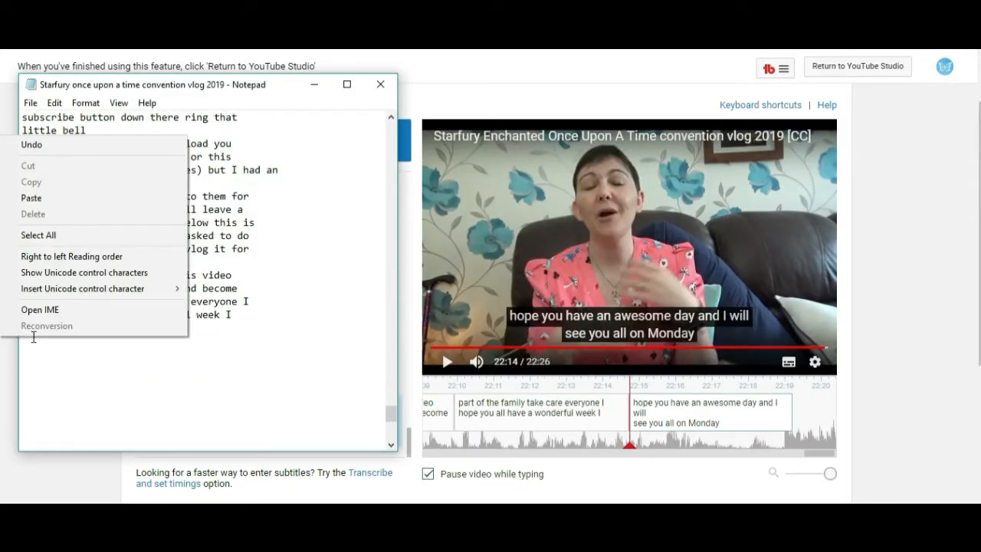
left_click(34, 197)
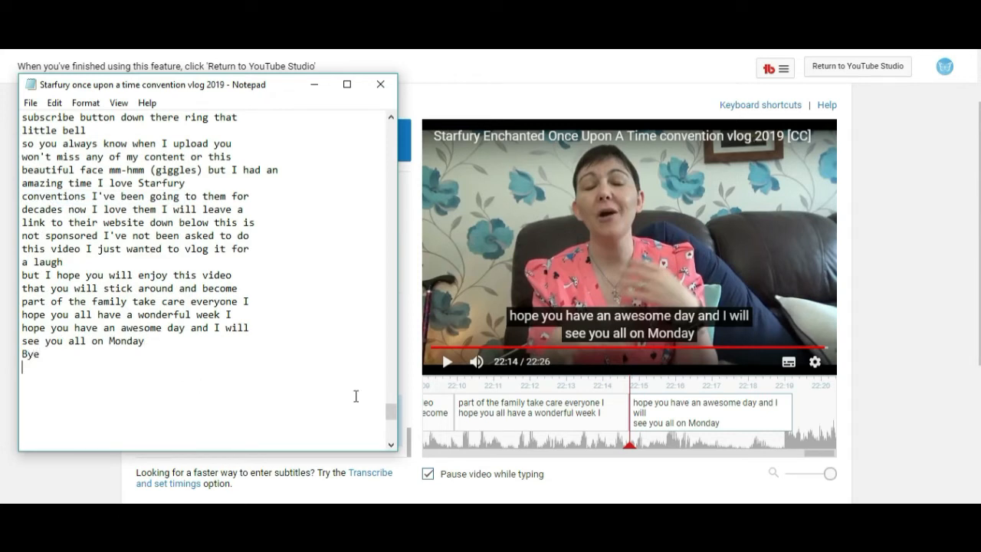
Remove the blank lines so '[Vintage style music plays]' sits directly below 'Bye' at the end of the text.
scroll(374, 403, "down", 4)
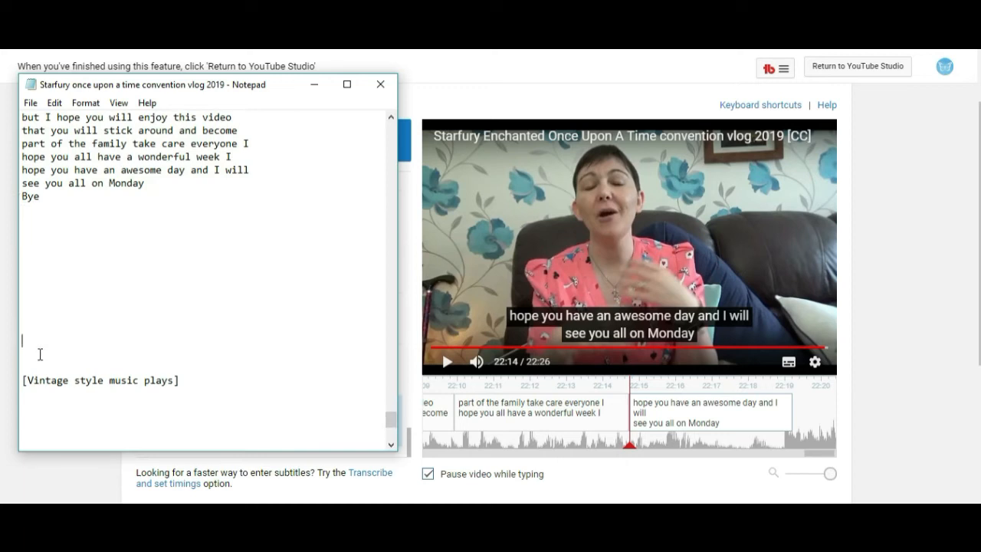
key("BackSpace")
key("BackSpace")
key("BackSpace")
key("BackSpace")
key("BackSpace")
key("BackSpace")
key("BackSpace")
key("BackSpace")
key("BackSpace")
key("BackSpace")
key("BackSpace")
key("BackSpace")
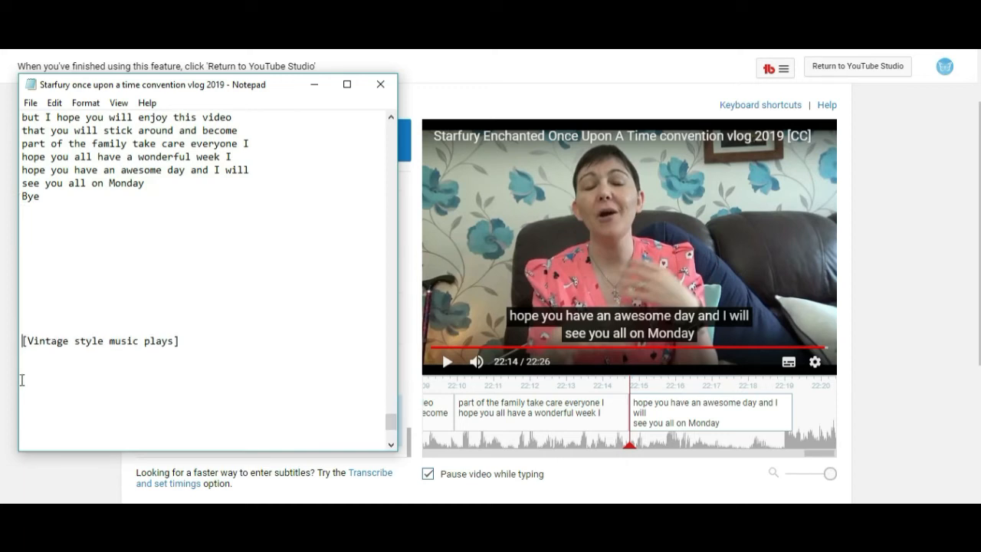
key("BackSpace")
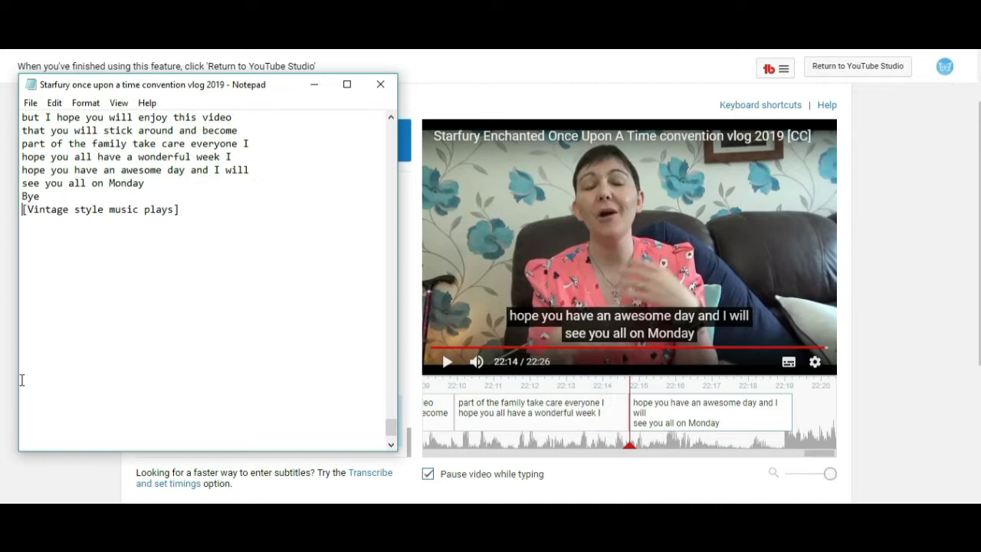
Save the subtitle text file and close Notepad.
left_click(30, 103)
left_click(50, 152)
left_click(381, 85)
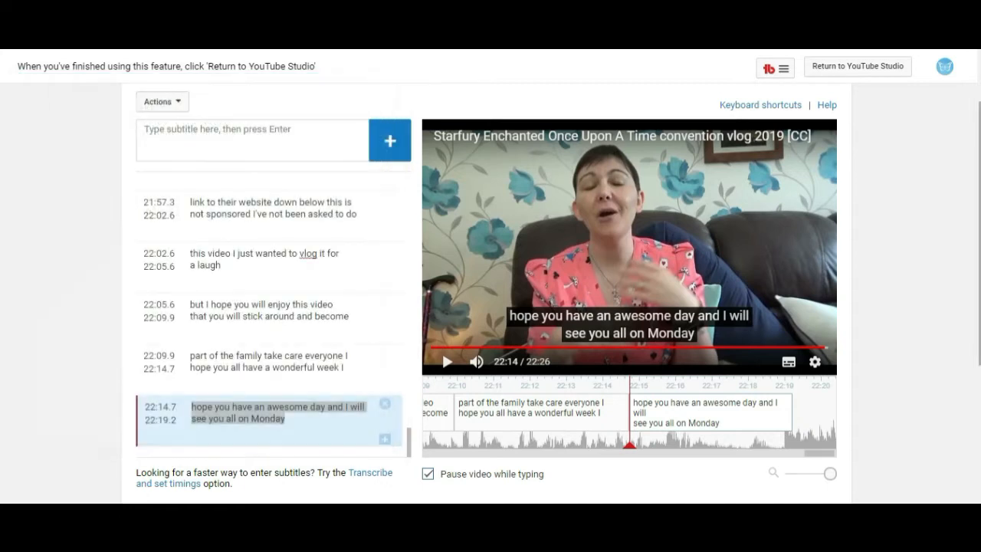
Delete the current subtitle draft in the caption editor.
scroll(771, 158, "up", 1)
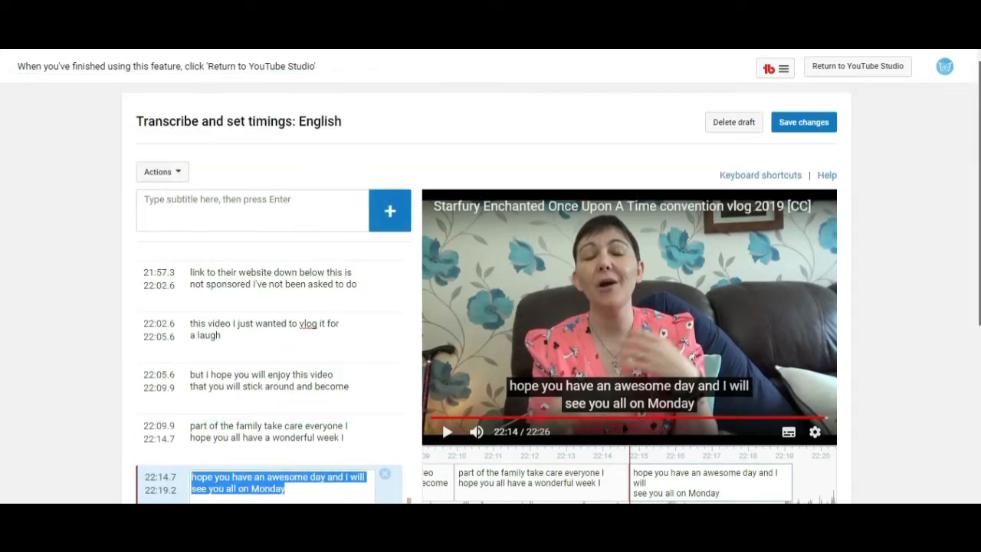
left_click(734, 128)
left_click(735, 124)
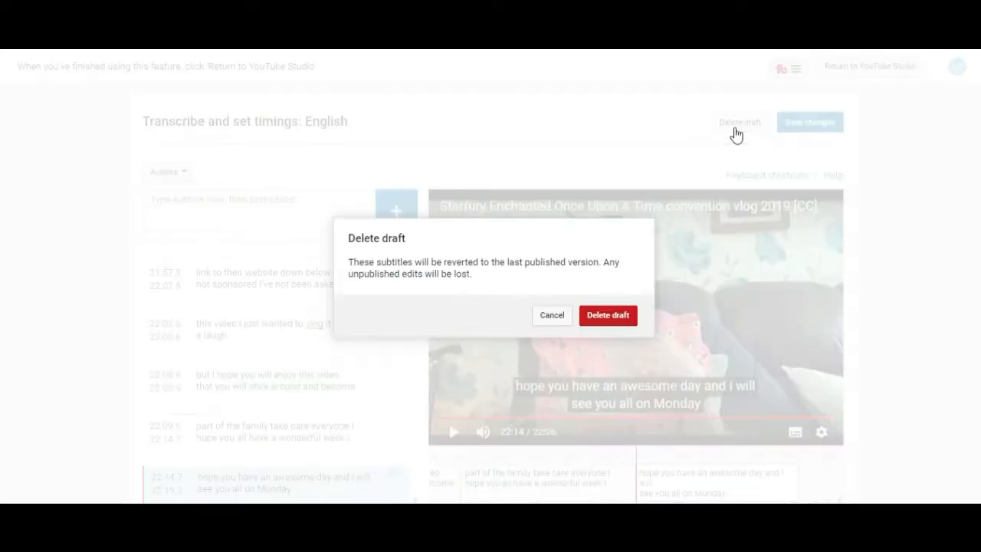
left_click(605, 325)
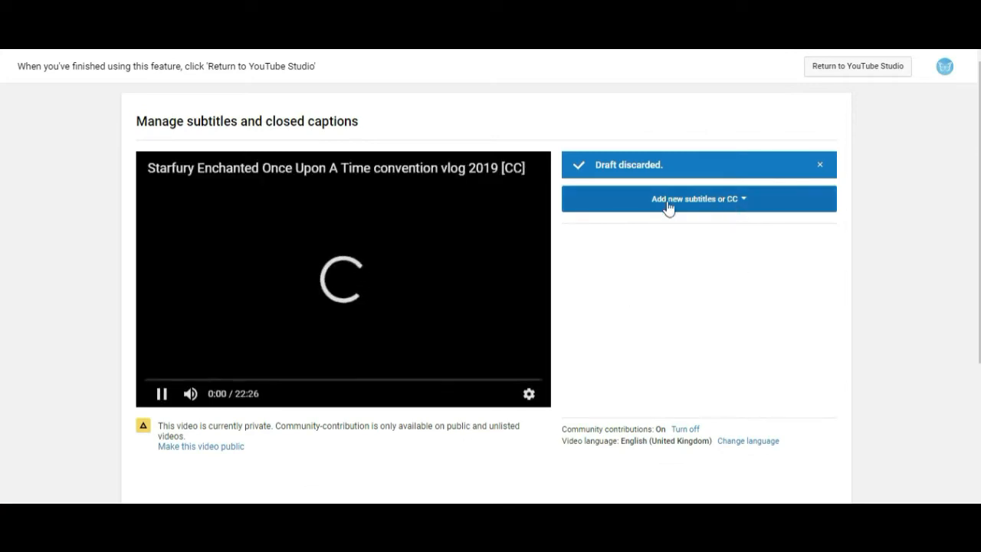
Add new English (United Kingdom) subtitles using the upload-file method.
left_click(732, 214)
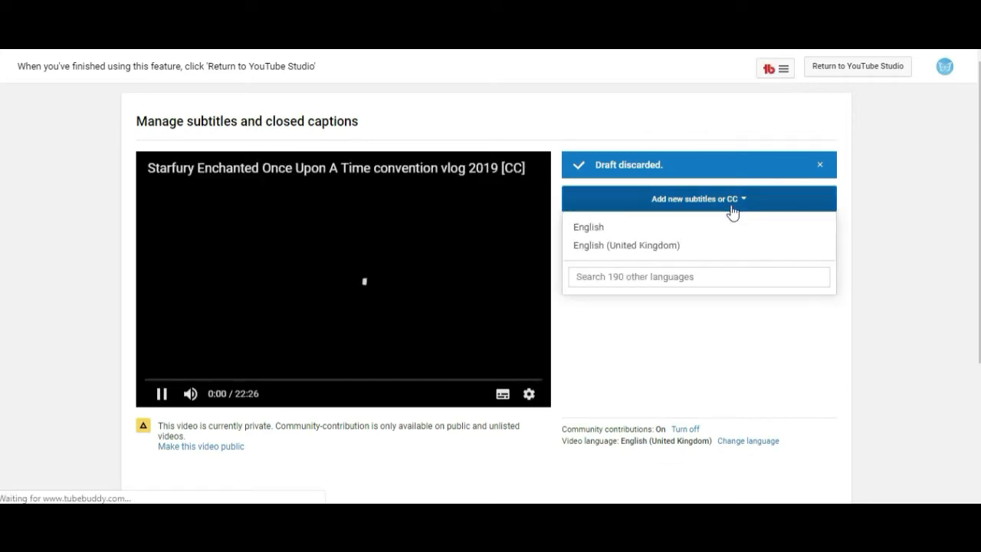
left_click(627, 245)
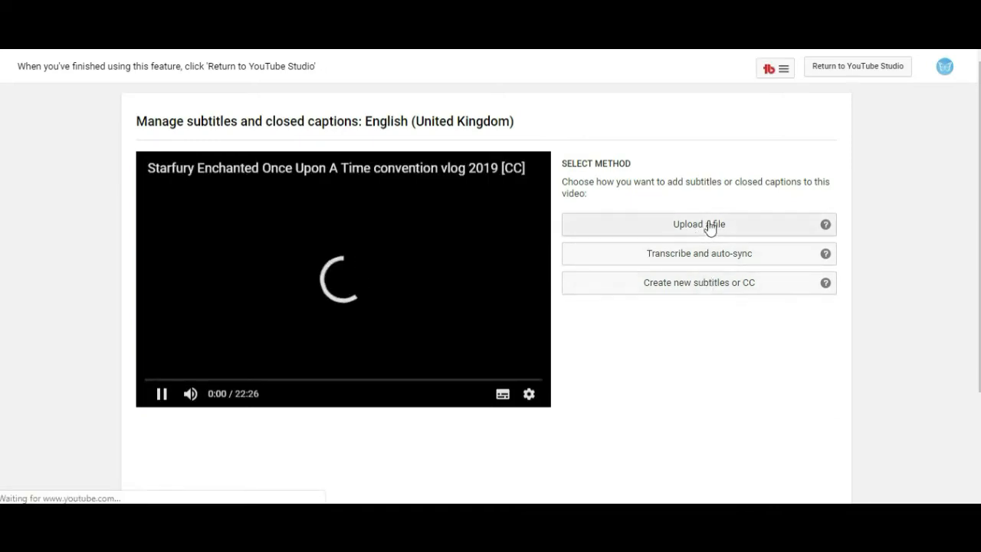
left_click(703, 229)
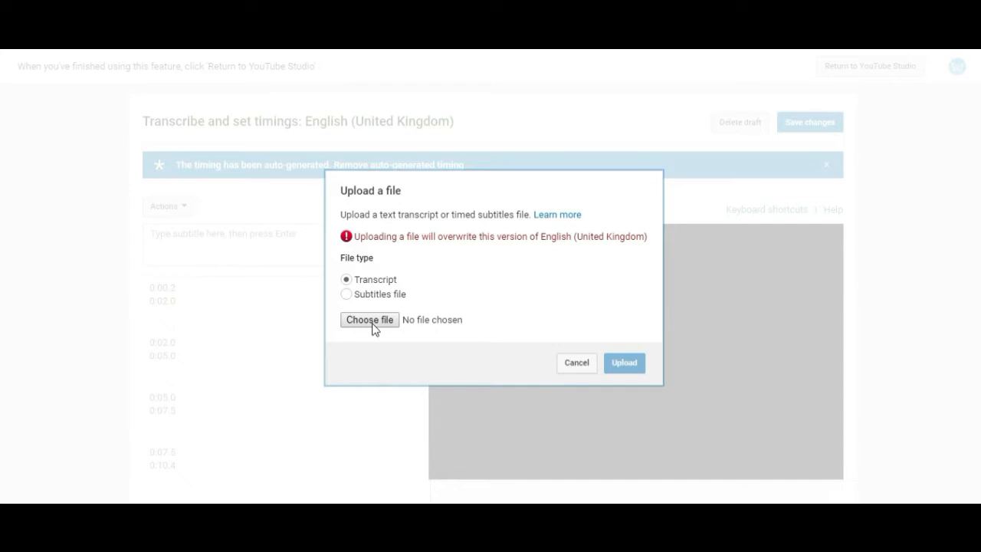
Upload 'Starfury once upon a time convention vlog 2019.txt' from the Subtitles folder as a transcript.
left_click(373, 325)
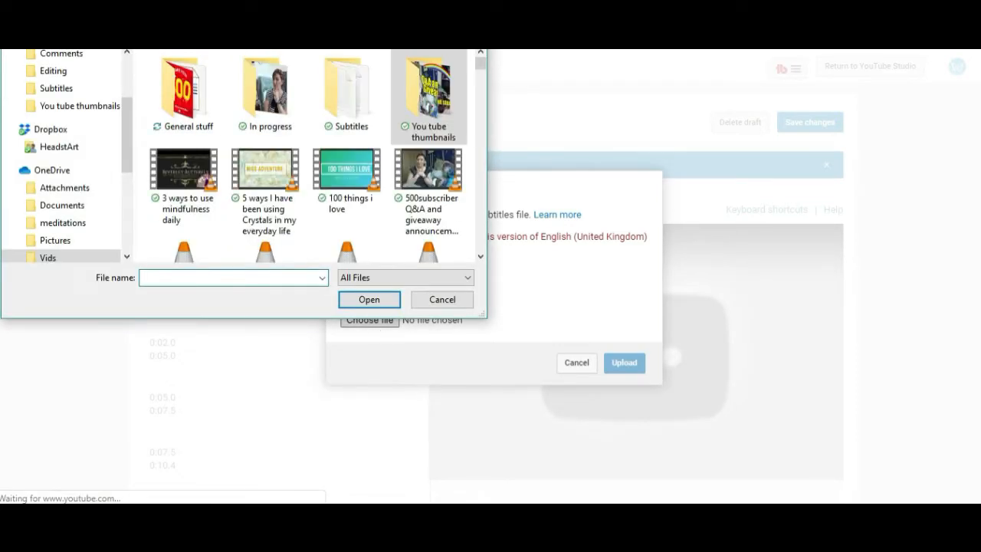
double_click(344, 105)
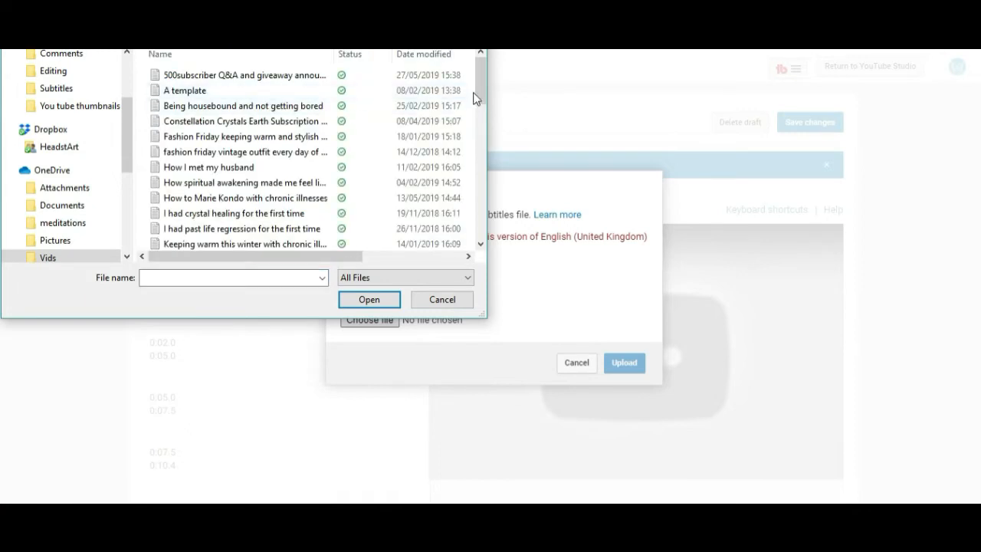
left_click_drag(478, 78, 478, 176)
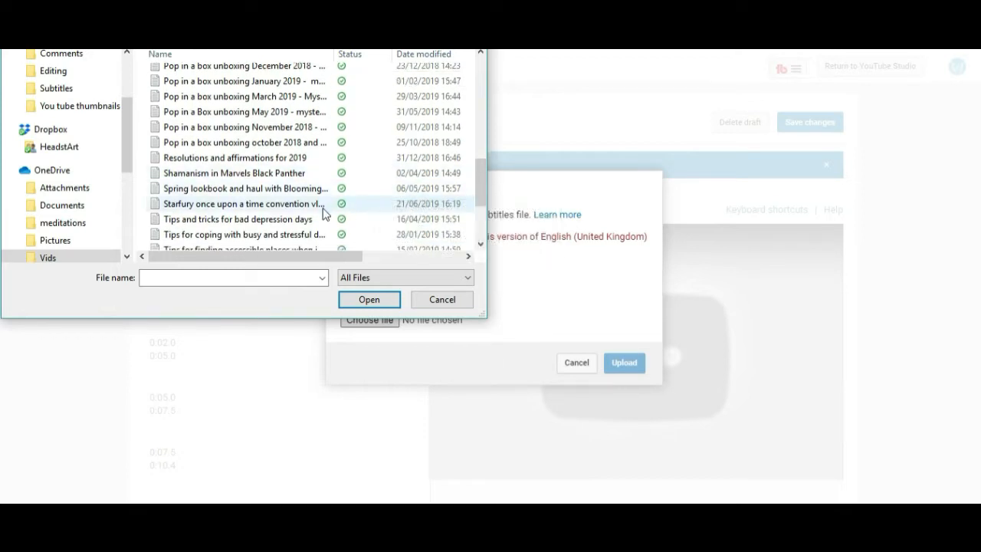
double_click(292, 206)
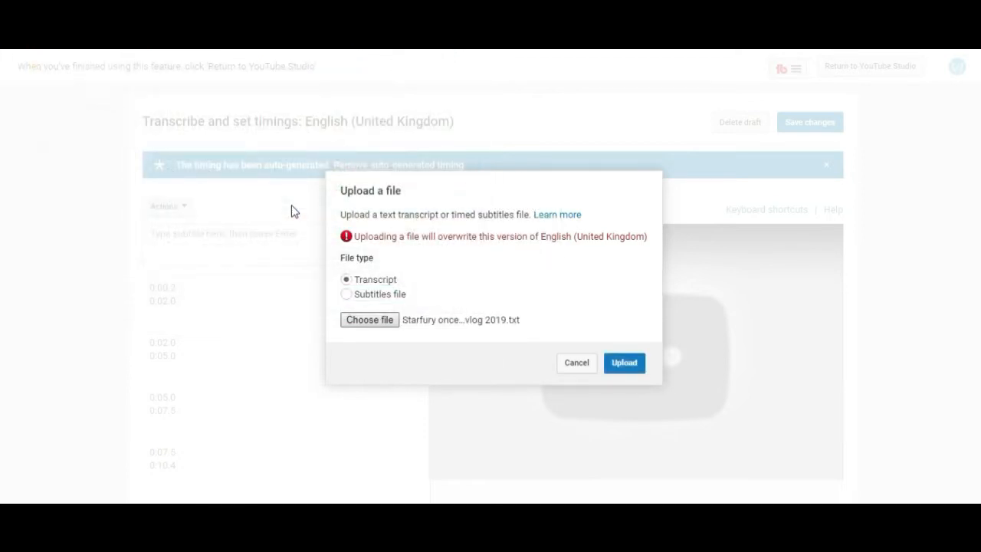
left_click(622, 365)
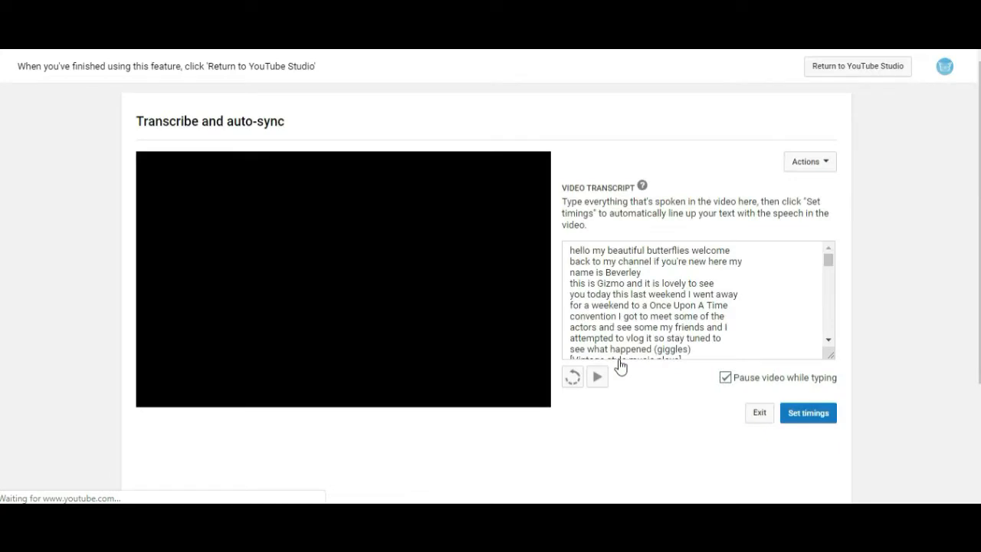
Set timings for the uploaded transcript so it syncs with the video.
left_click(812, 421)
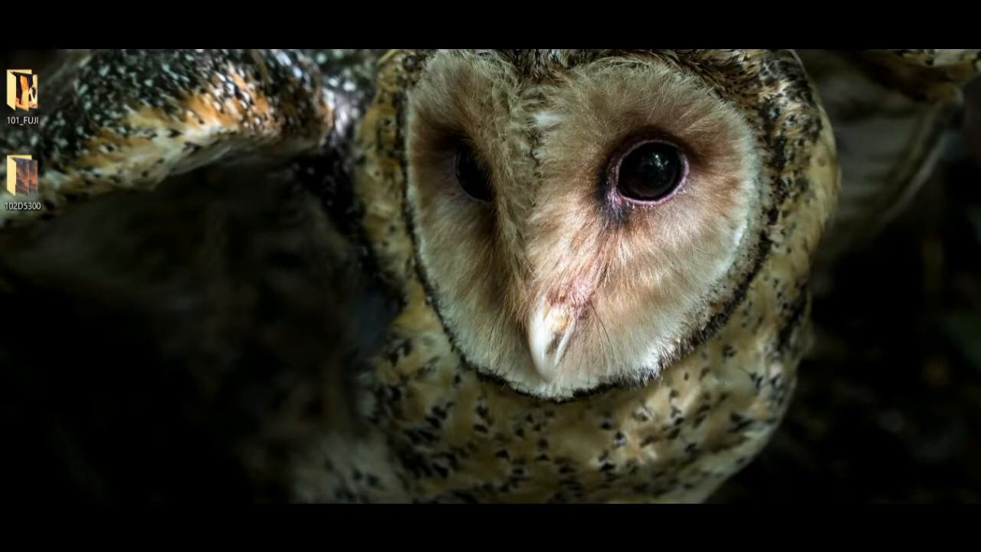
left_click(819, 516)
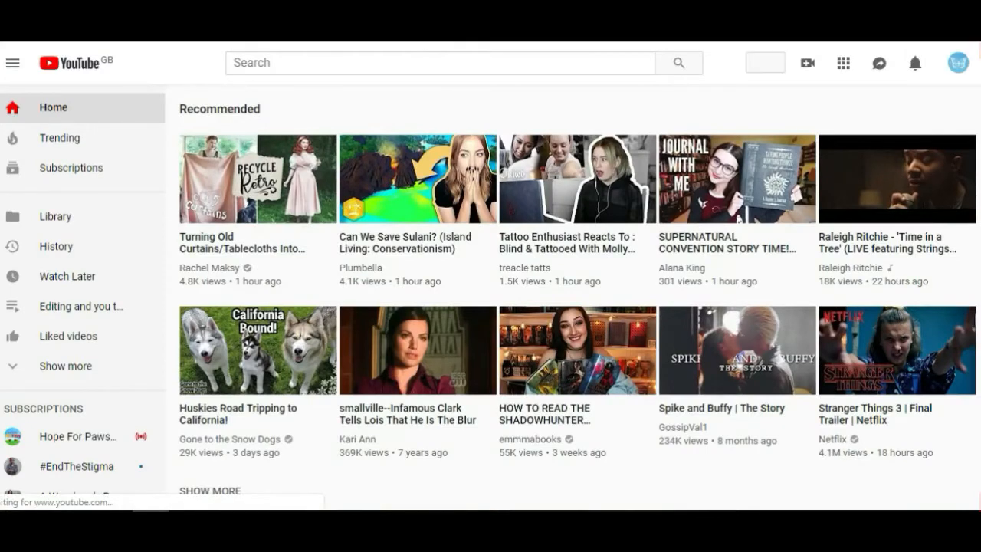
Open the Starfury video's transcriptions in YouTube Studio and edit its English (United Kingdom) subtitle draft.
left_click(958, 77)
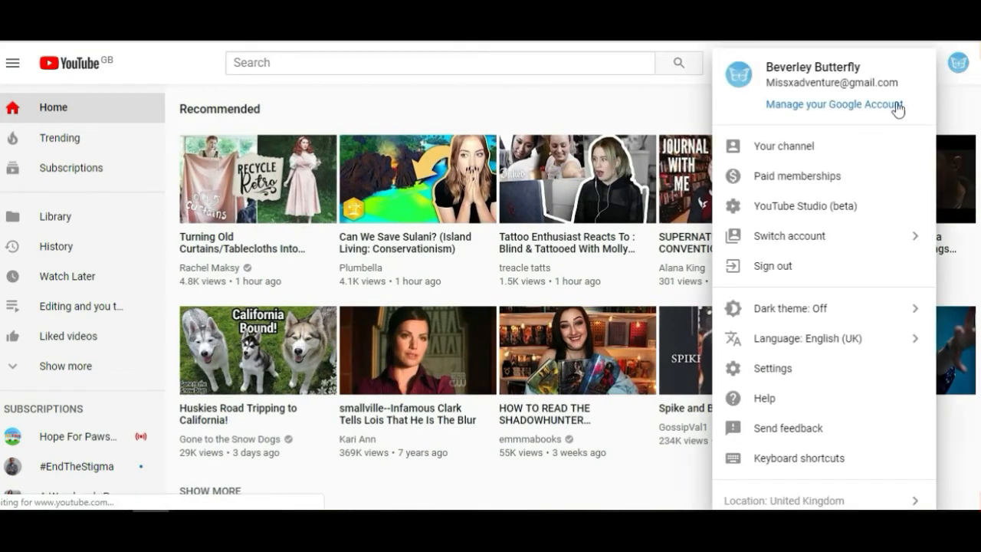
left_click(808, 208)
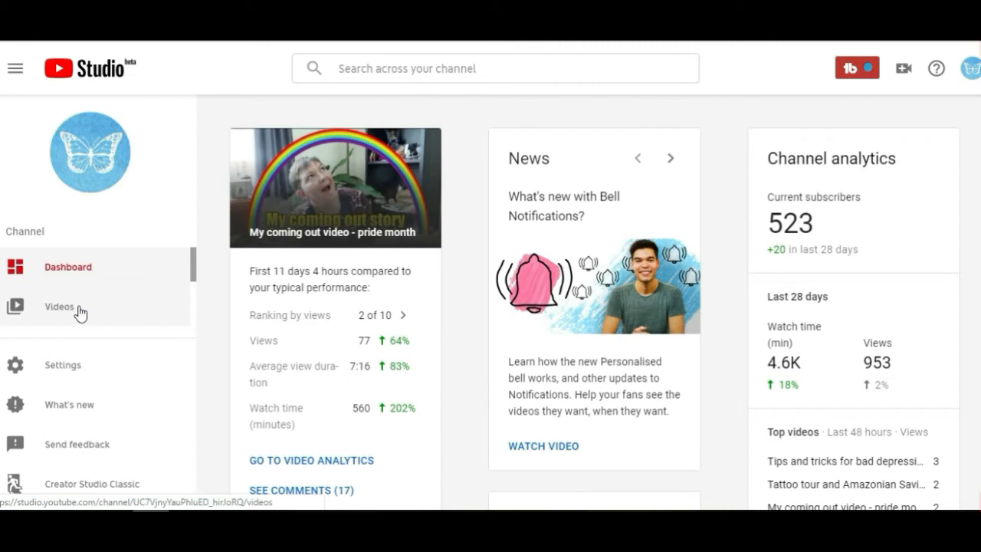
left_click(81, 314)
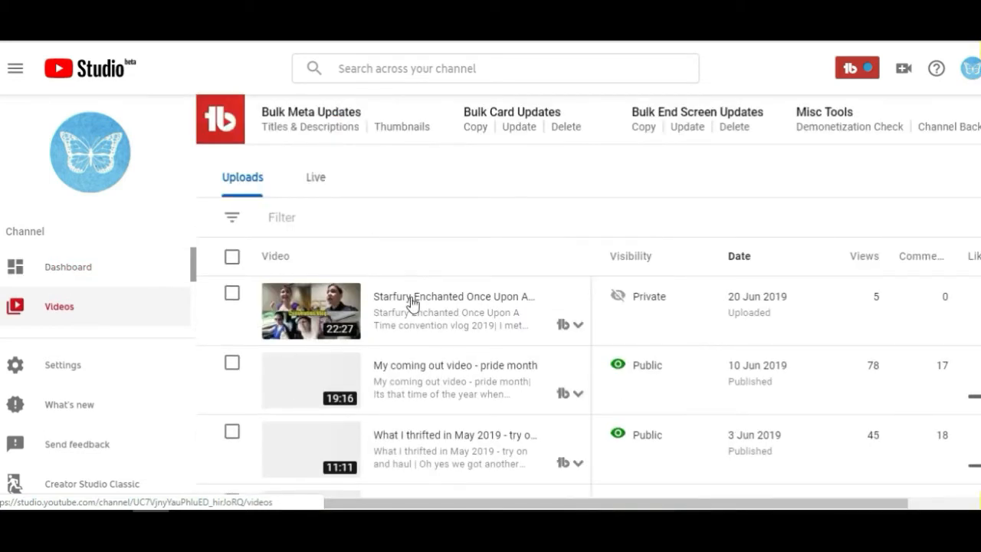
left_click(412, 302)
left_click_drag(193, 263, 192, 318)
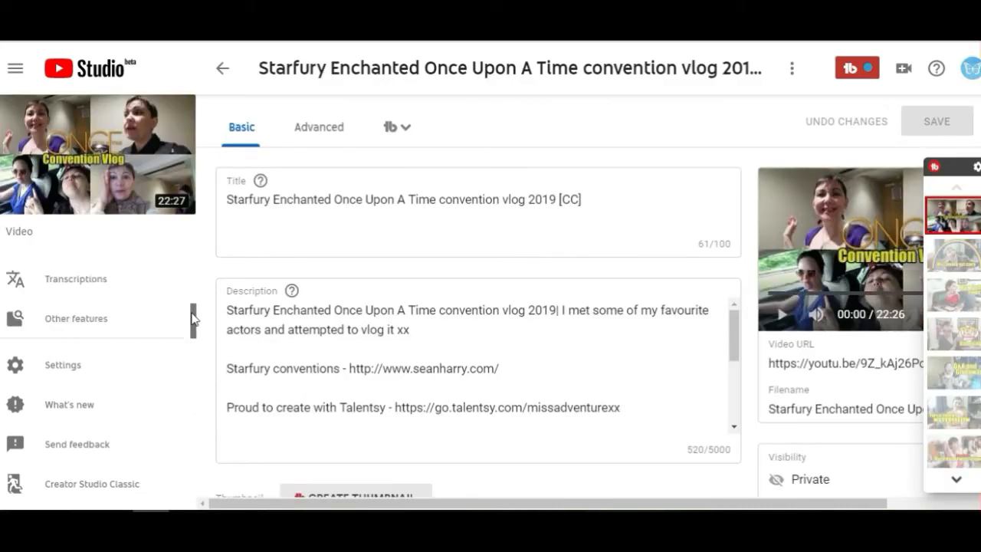
left_click(90, 282)
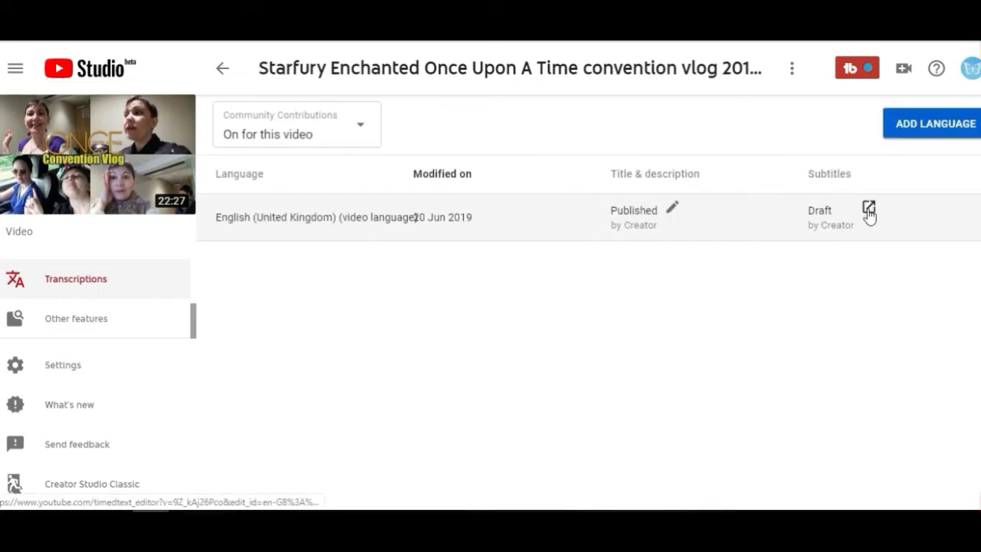
left_click(869, 210)
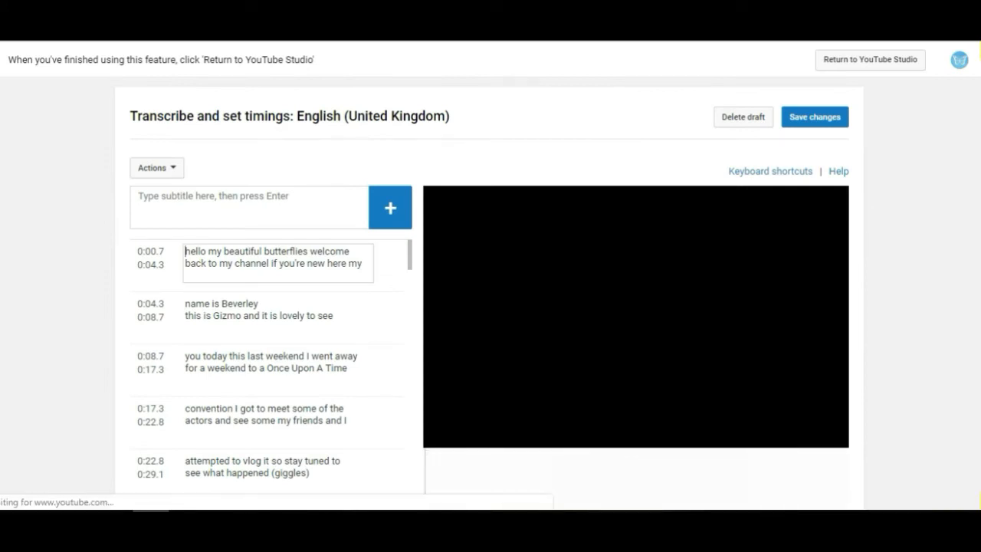
Split the 0:29.1 caption so 'B: Hello we're on the road' becomes its own caption after '[Vintage style music plays]'.
scroll(721, 250, "down", 1)
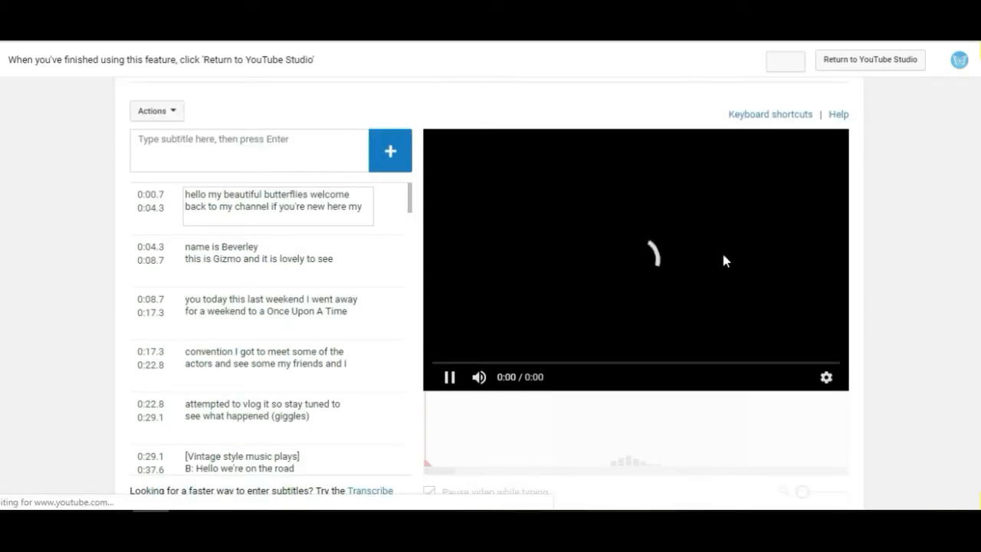
left_click(311, 456)
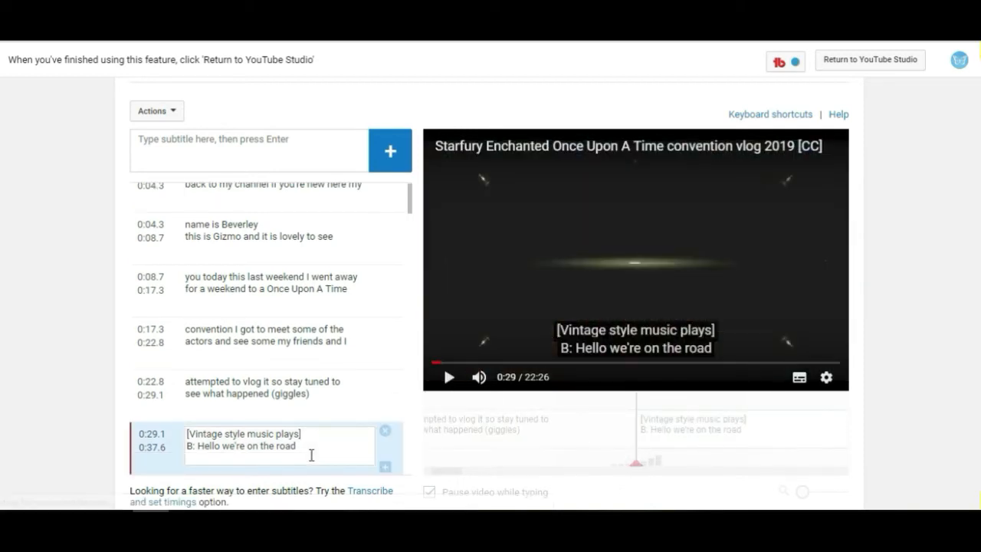
key("Return")
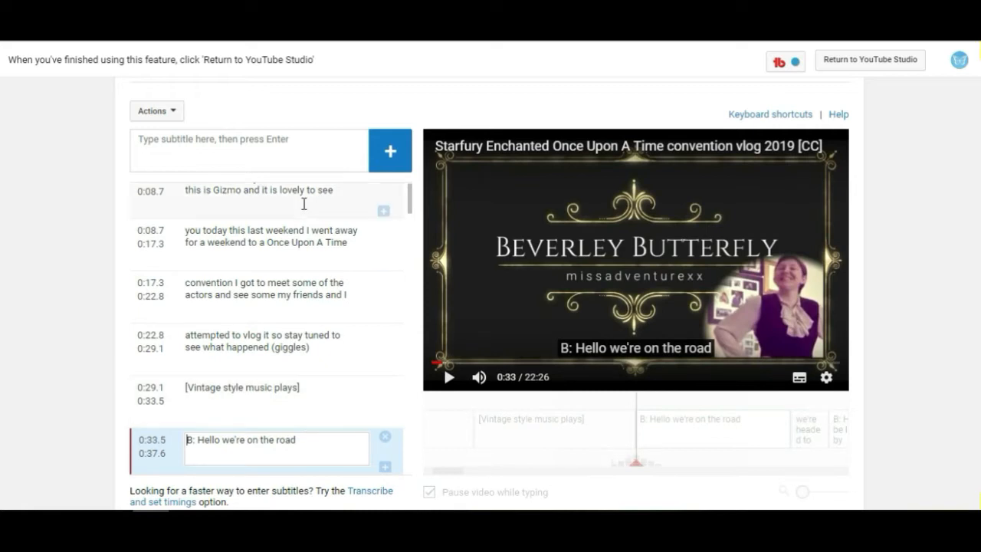
scroll(412, 206, "up", 2)
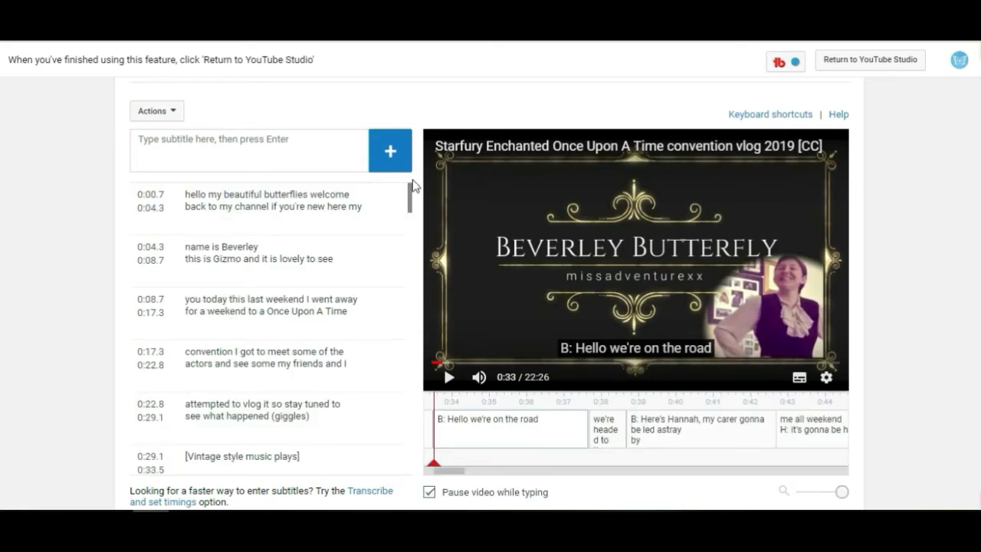
Play the video from the start with the volume raised to review the opening captions' timing.
left_click(328, 195)
left_click(449, 377)
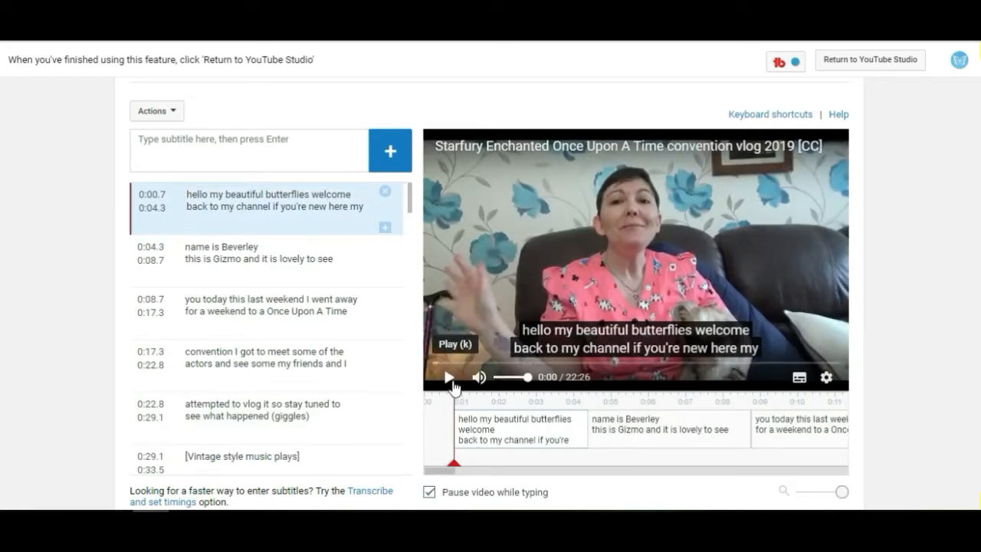
left_click(450, 379)
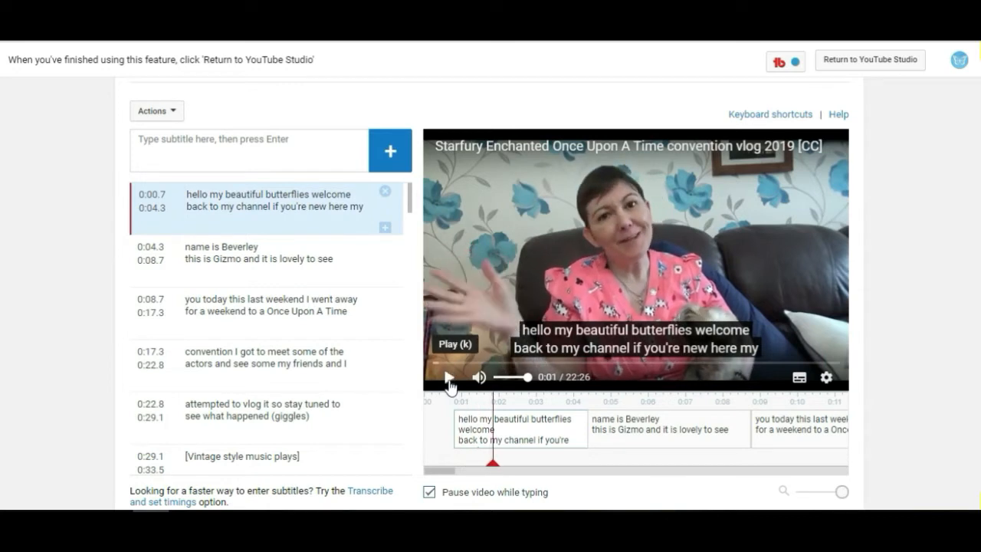
key("XF86AudioRaiseVolume")
key("XF86AudioRaiseVolume")
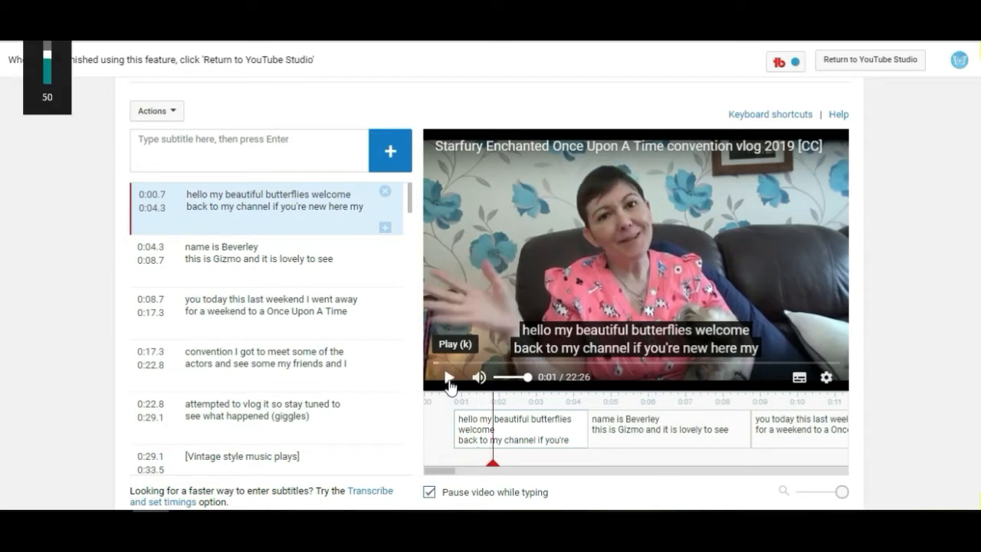
key("XF86AudioRaiseVolume")
left_click(450, 378)
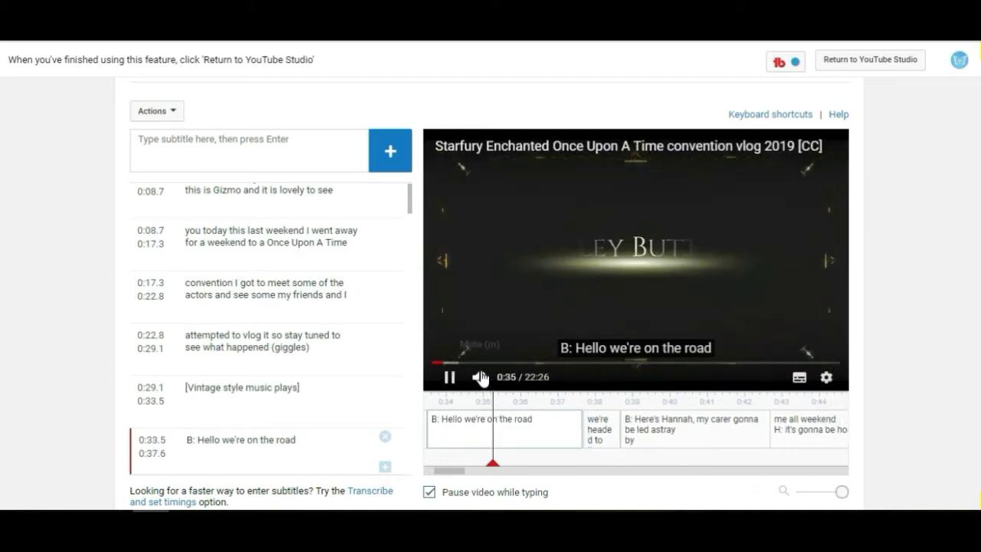
left_click(450, 379)
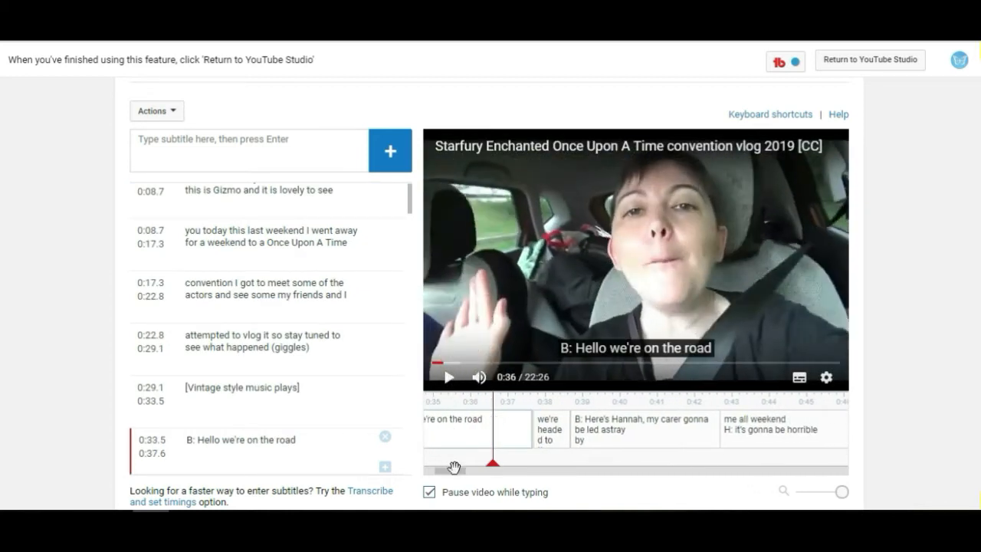
Retime the opening captions so '[Vintage style music plays]' ends at 0:35.0 and 'B: Hello we're on the road' starts at 0:35.3.
left_click_drag(456, 473, 454, 473)
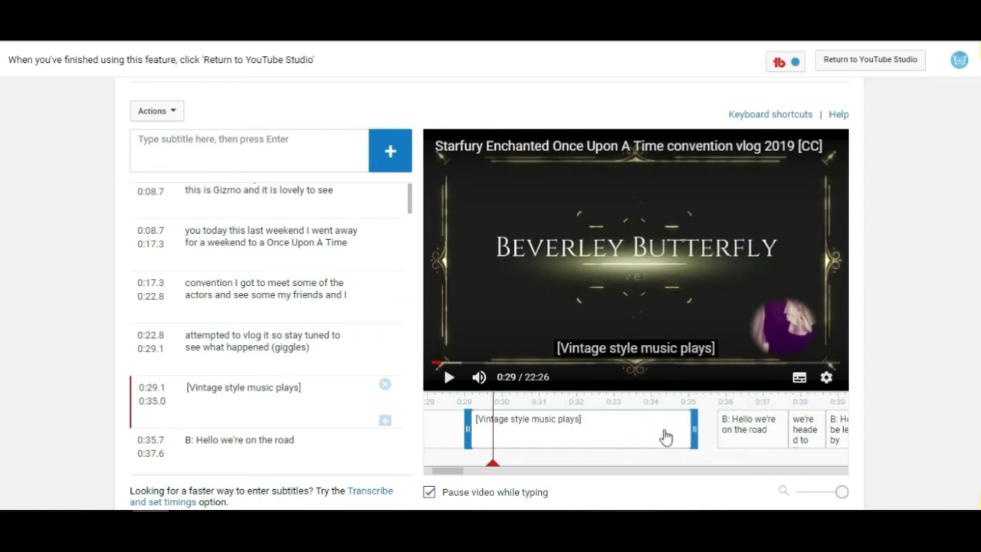
left_click(449, 378)
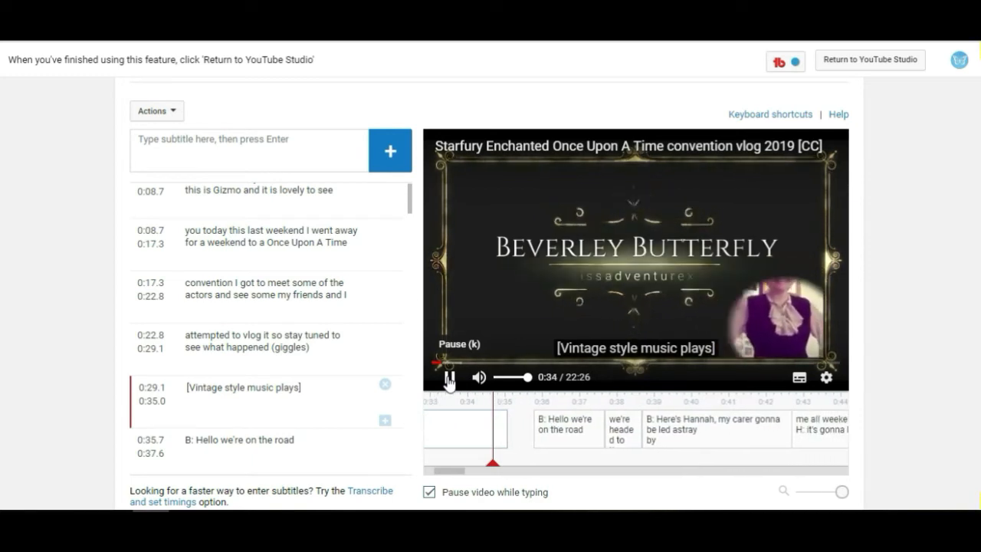
left_click(450, 378)
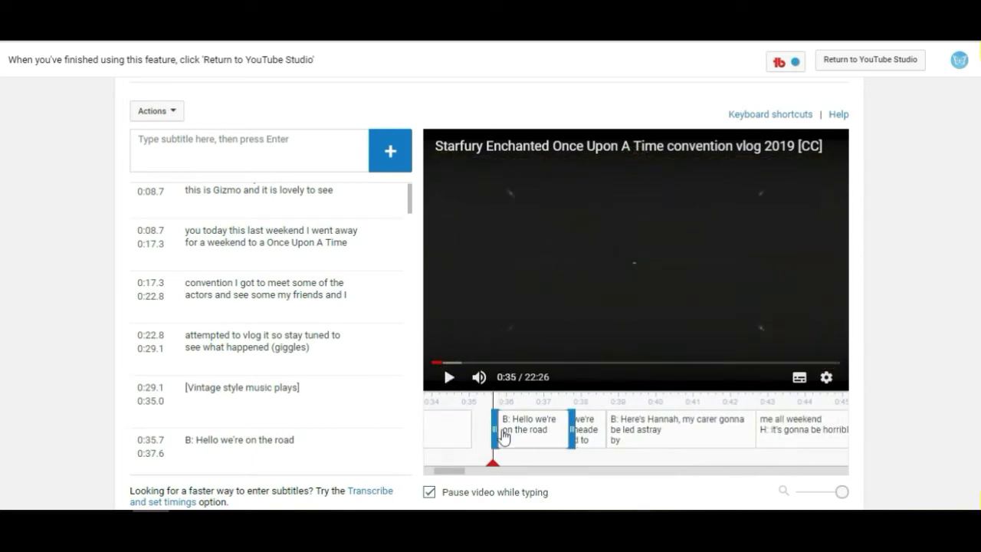
left_click_drag(494, 431, 483, 431)
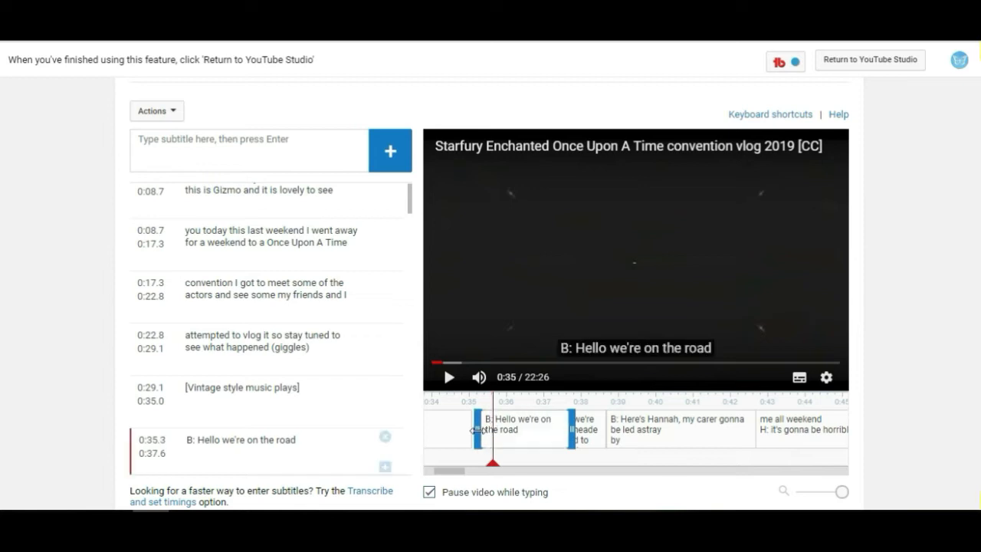
Retime 'we're headed to the convention' to end at 0:39.4, with 'B: Here's Hannah...' starting at 0:39.5.
left_click(451, 379)
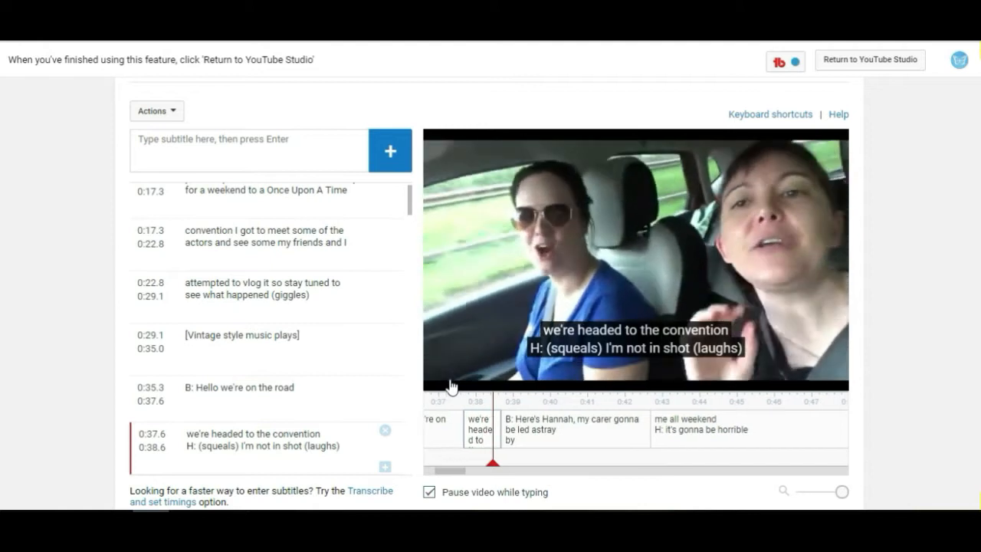
left_click(451, 383)
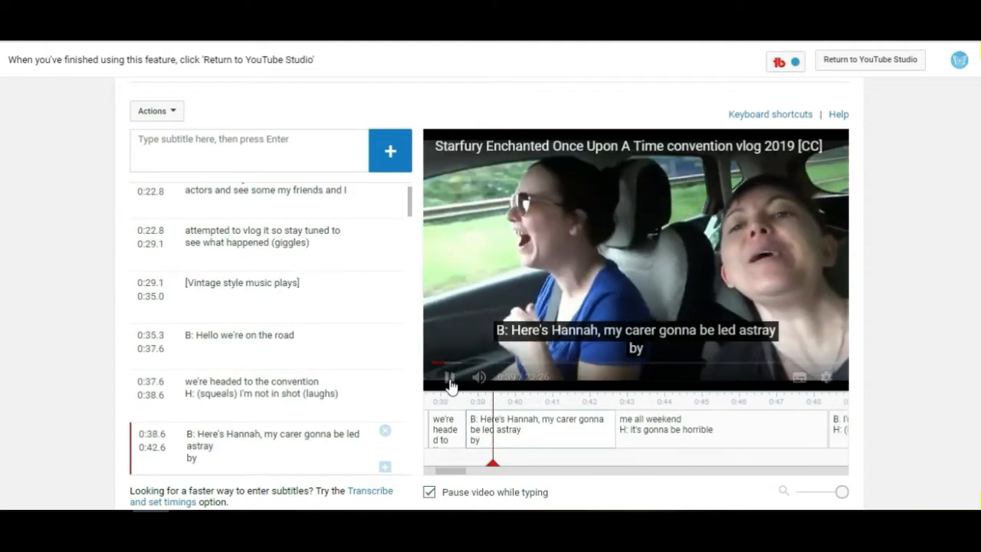
left_click(466, 436)
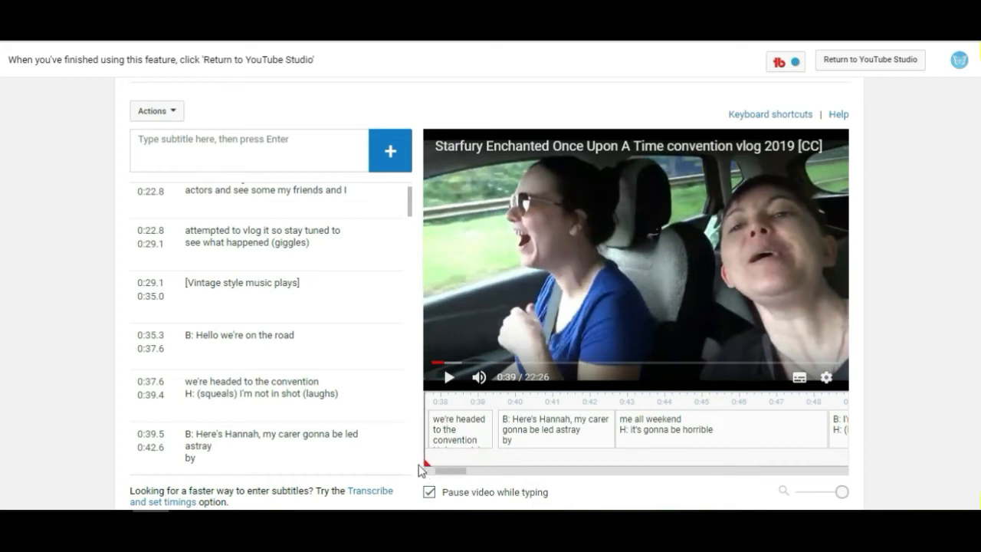
left_click_drag(419, 465, 419, 463)
Extend the 'B: Here's Hannah, my carer gonna be led astray by' caption to end at 0:45.9.
left_click(450, 378)
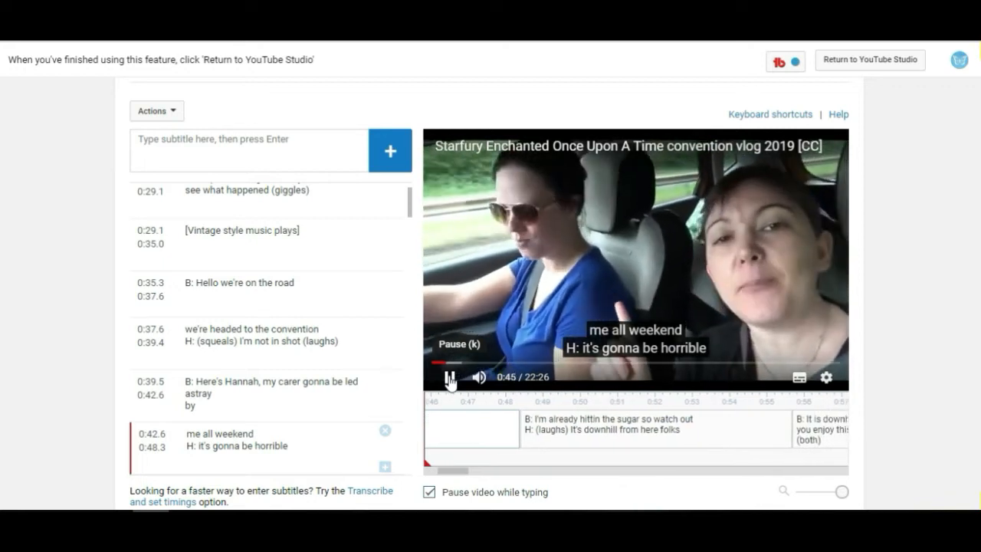
left_click(450, 378)
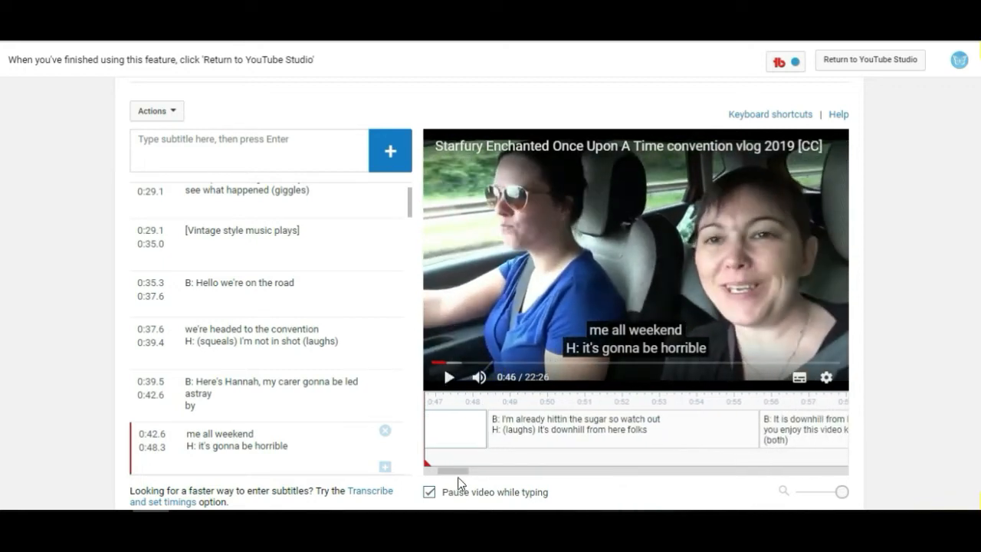
left_click_drag(450, 472, 454, 451)
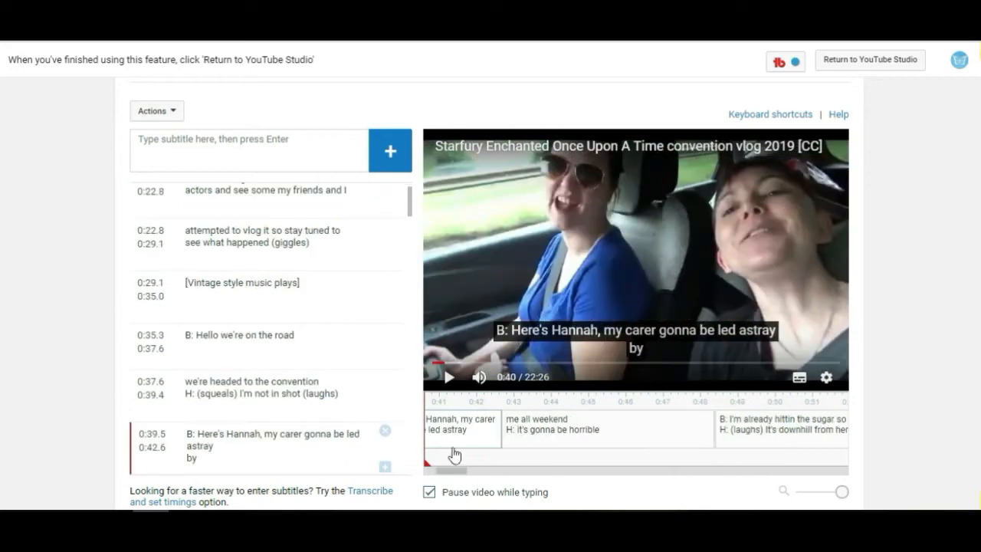
left_click(248, 352)
left_click(450, 376)
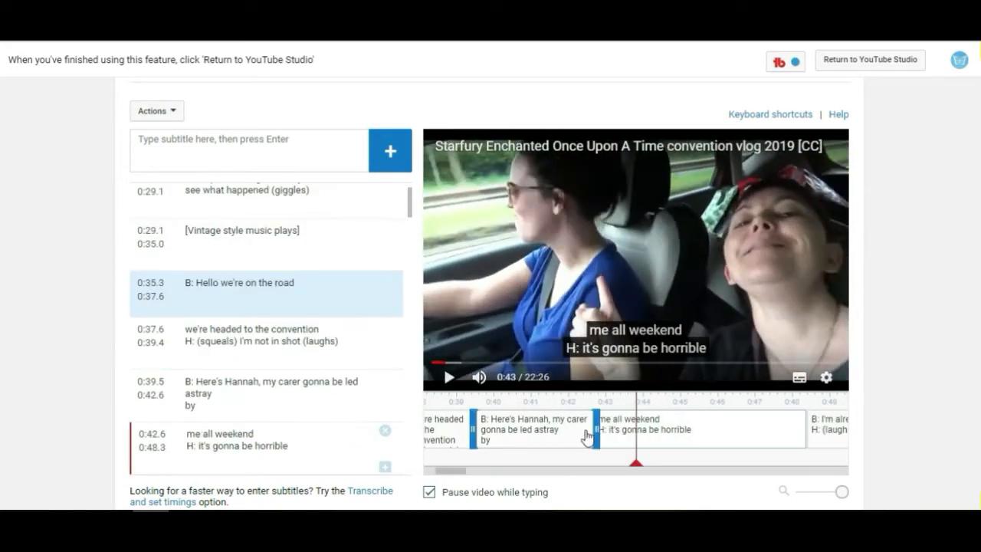
left_click(449, 380)
left_click_drag(604, 430, 664, 430)
left_click_drag(458, 471, 455, 472)
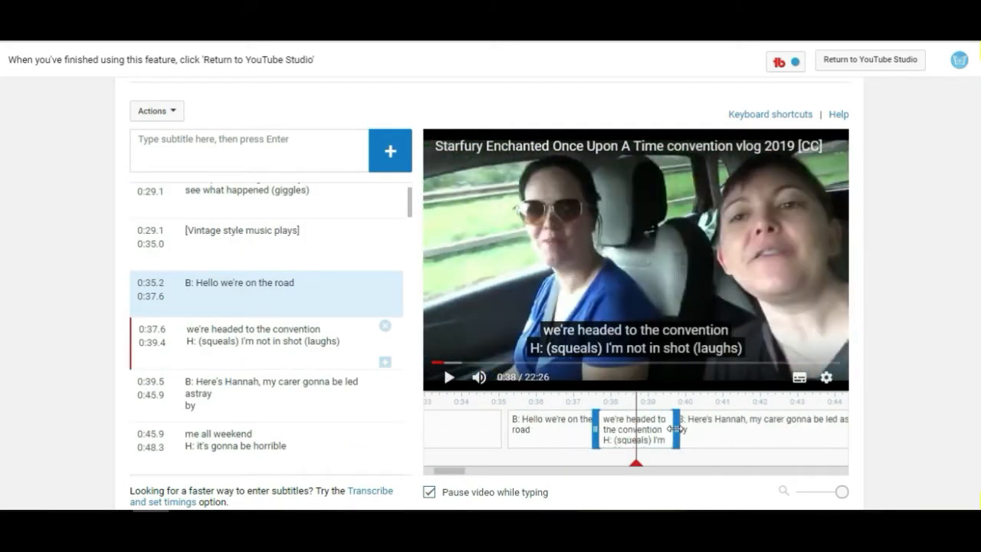
left_click_drag(675, 429, 682, 429)
Play further and scroll through the caption list to review the later captions down to the end.
left_click(449, 376)
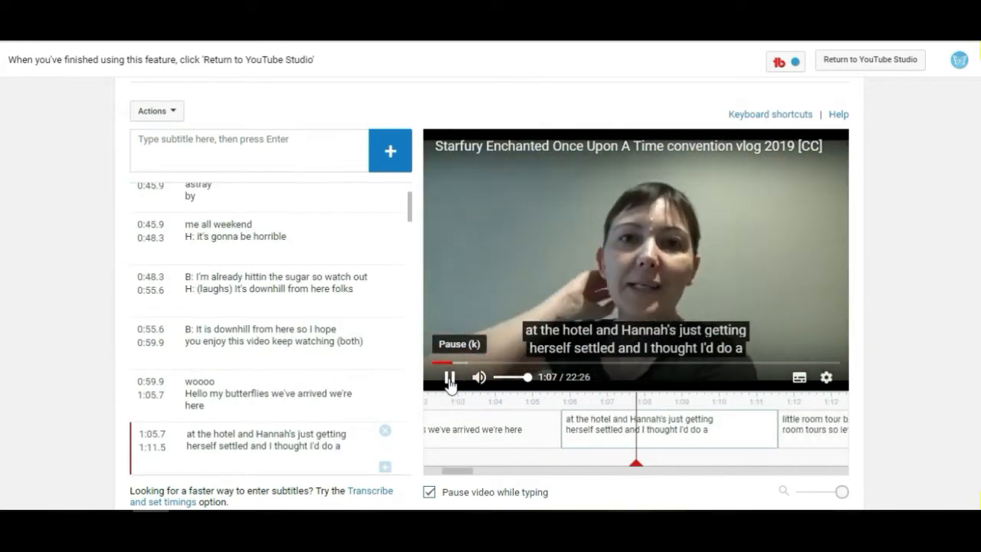
left_click(450, 381)
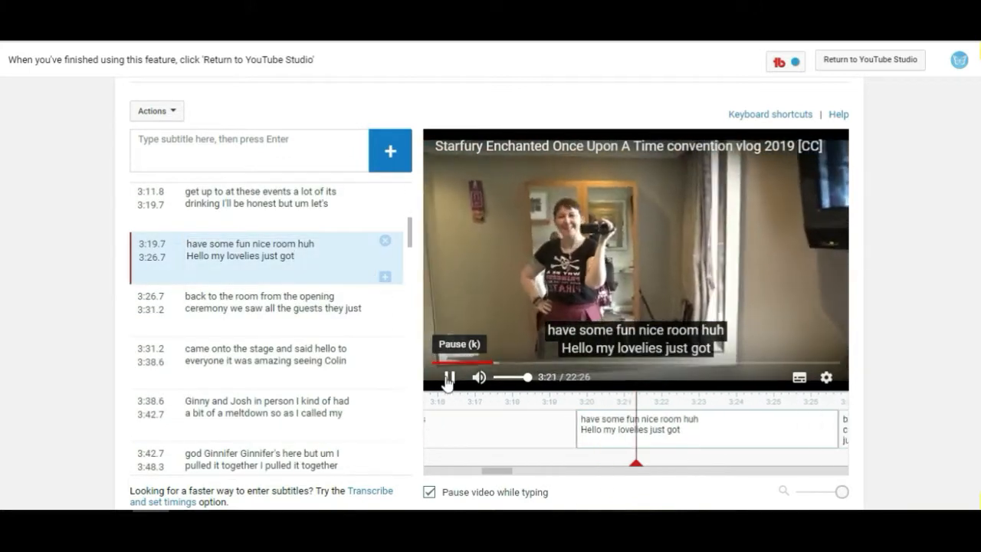
scroll(407, 235, "down", 8)
left_click_drag(415, 254, 412, 278)
left_click(222, 302)
left_click(281, 311)
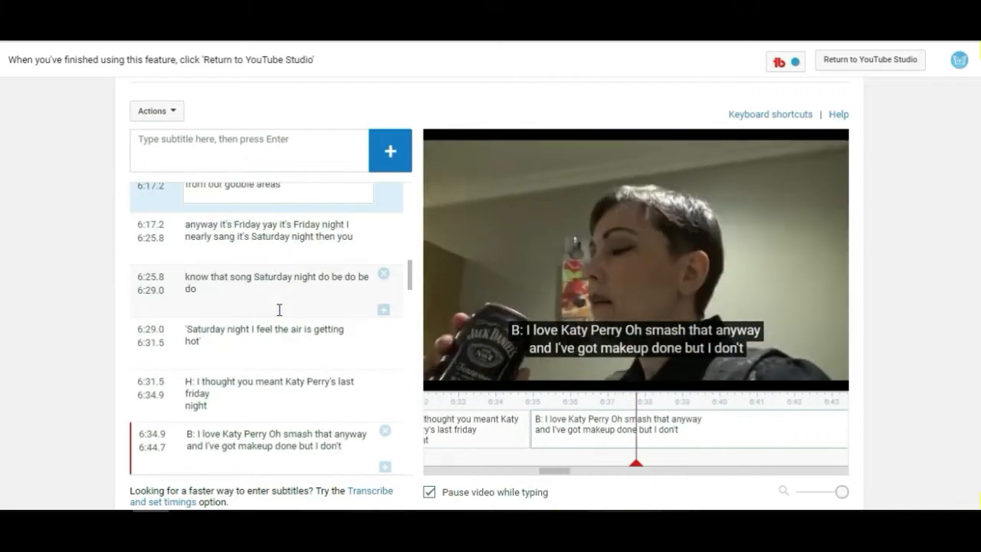
left_click_drag(410, 273, 411, 452)
left_click(318, 379)
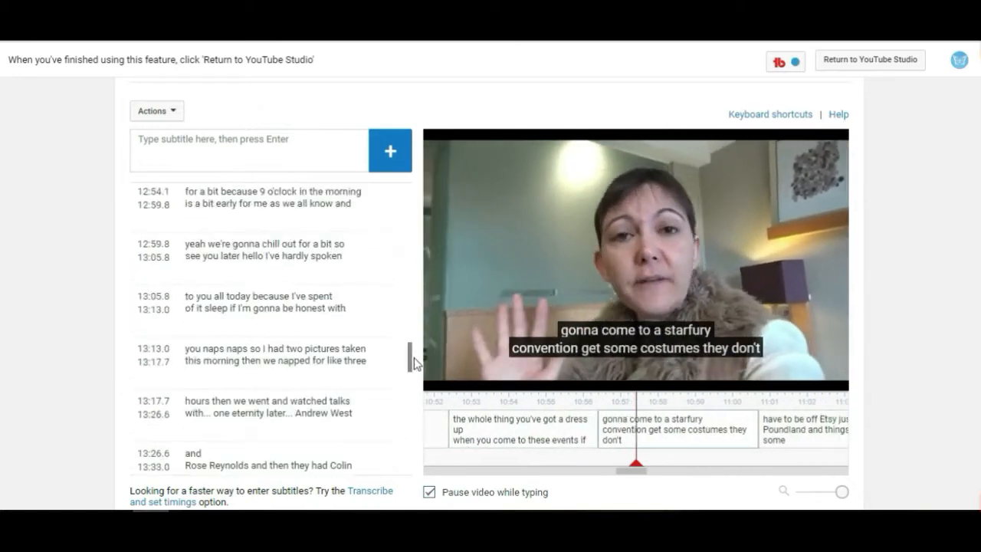
left_click(330, 365)
left_click(331, 377)
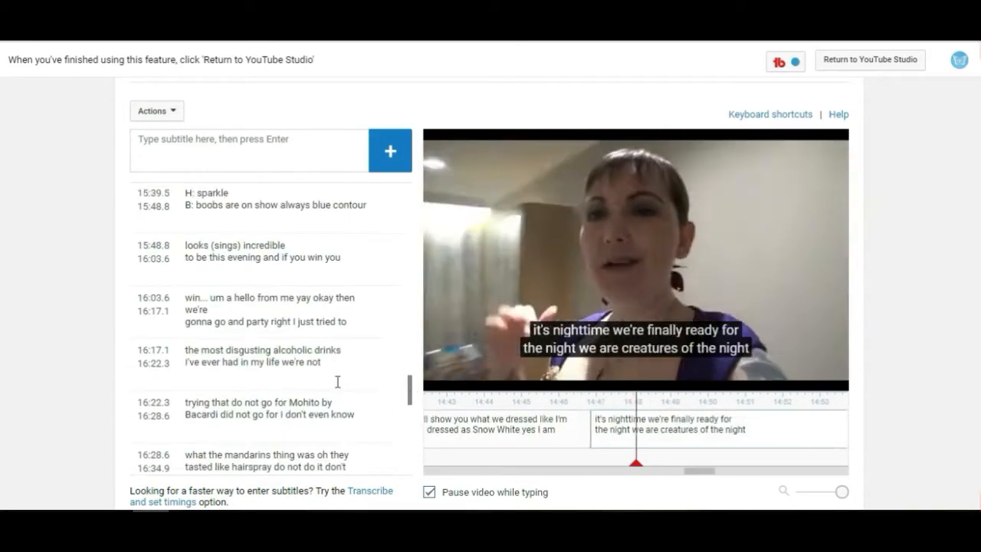
left_click(337, 377)
left_click(313, 375)
Extend the closing '[Vintage style music plays]' caption to end at 22:24.6.
left_click(263, 427)
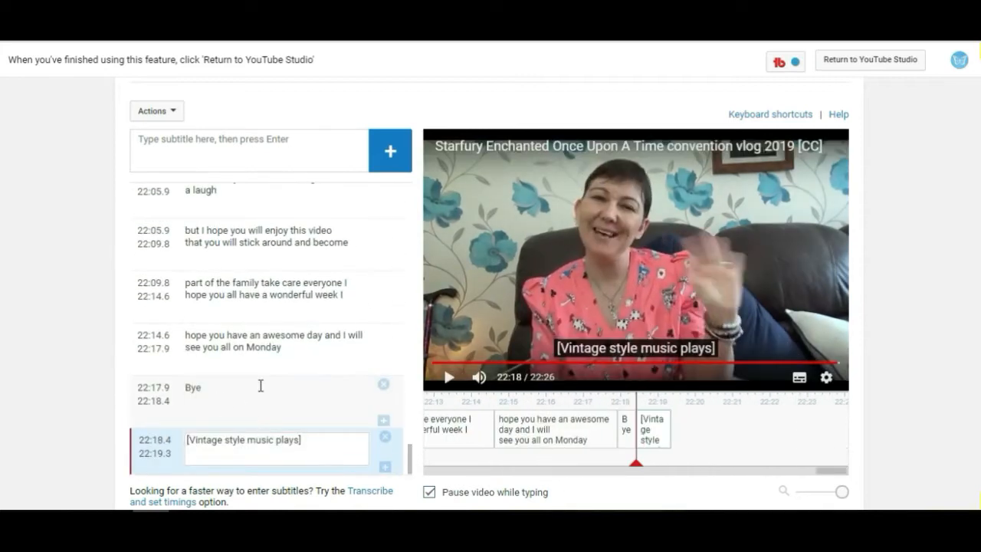
left_click(261, 386)
left_click(450, 379)
left_click(449, 380)
left_click_drag(627, 430, 821, 429)
left_click(450, 379)
left_click(449, 380)
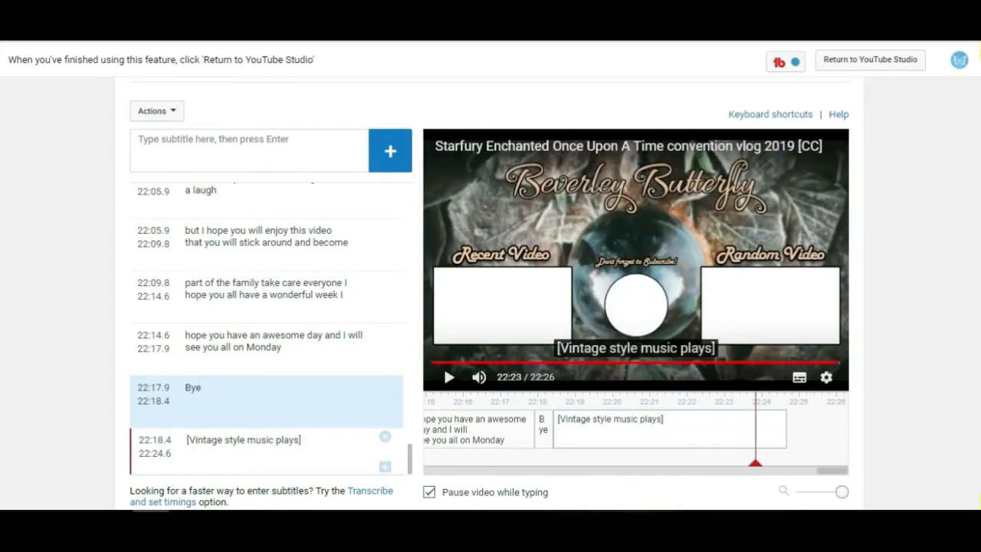
Return to YouTube Studio and open the video's Details page.
scroll(821, 122, "up", 1)
left_click(818, 120)
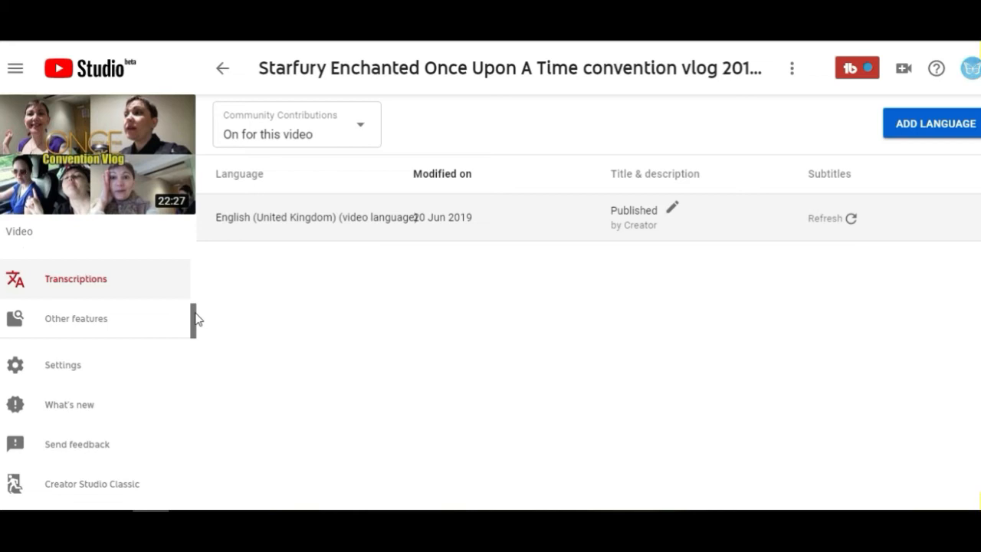
left_click_drag(194, 316, 193, 256)
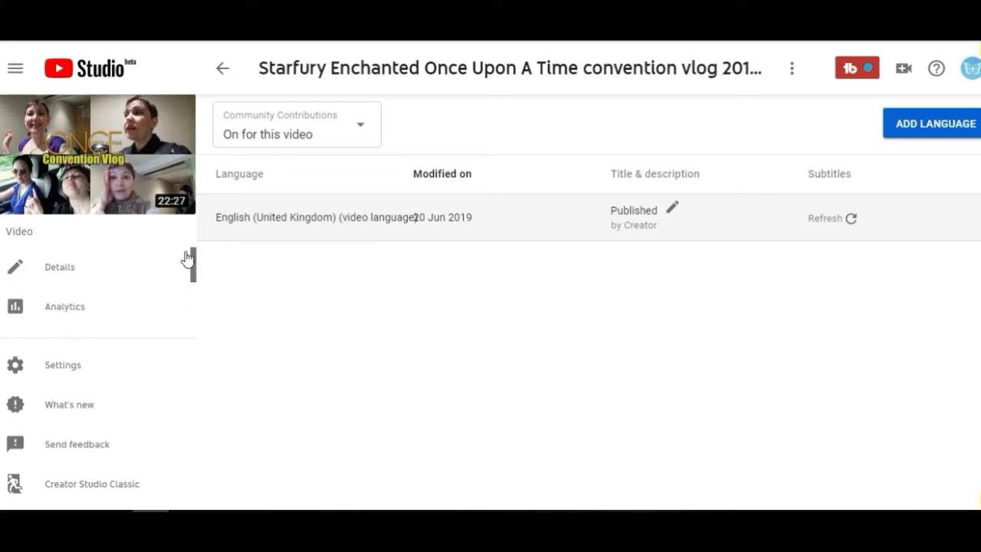
left_click(135, 264)
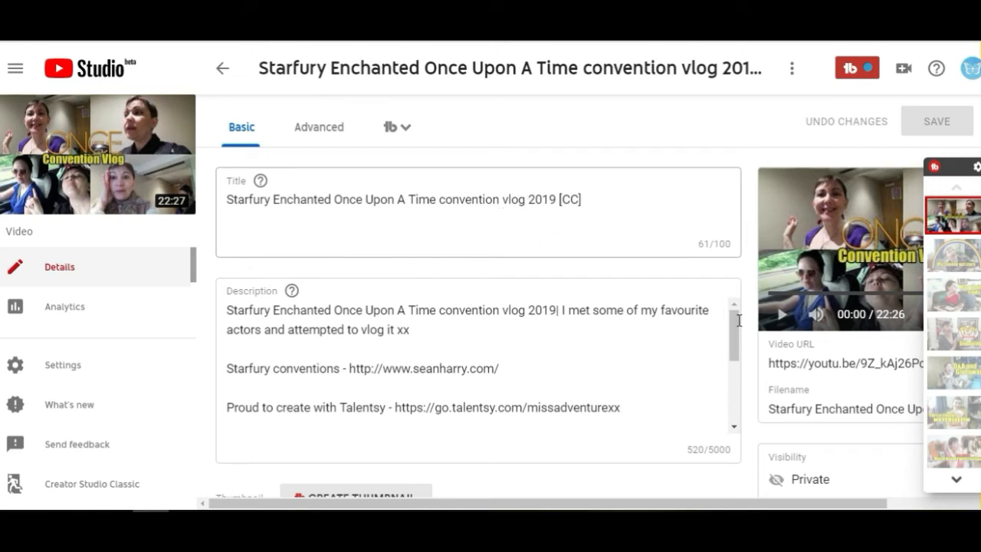
Scroll through the video's description and tags.
left_click_drag(736, 324, 737, 332)
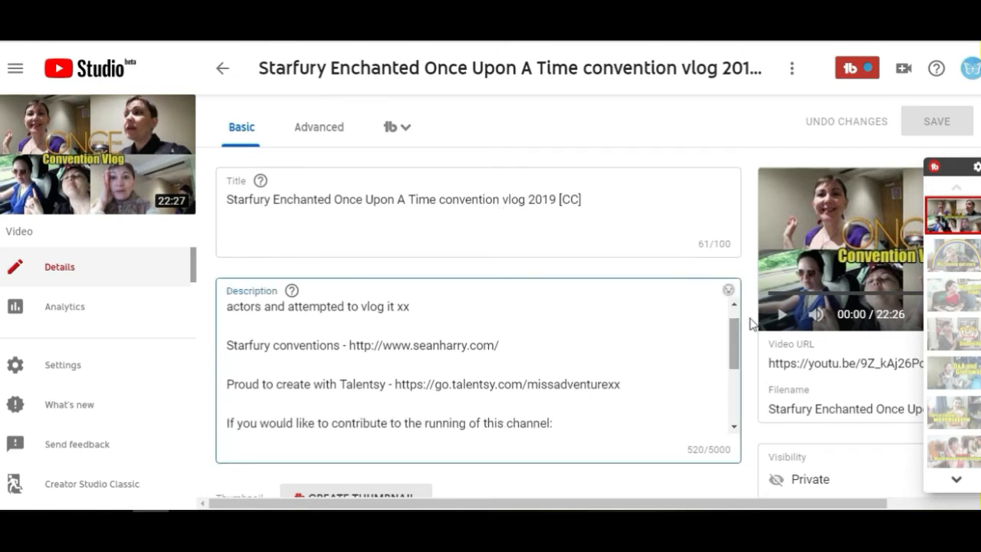
scroll(478, 322, "down", 4)
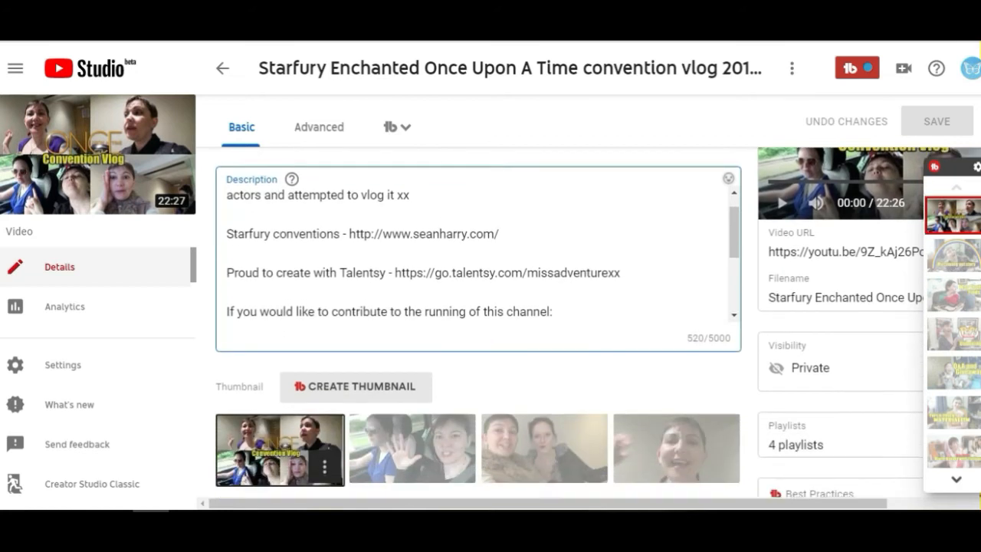
scroll(578, 405, "down", 3)
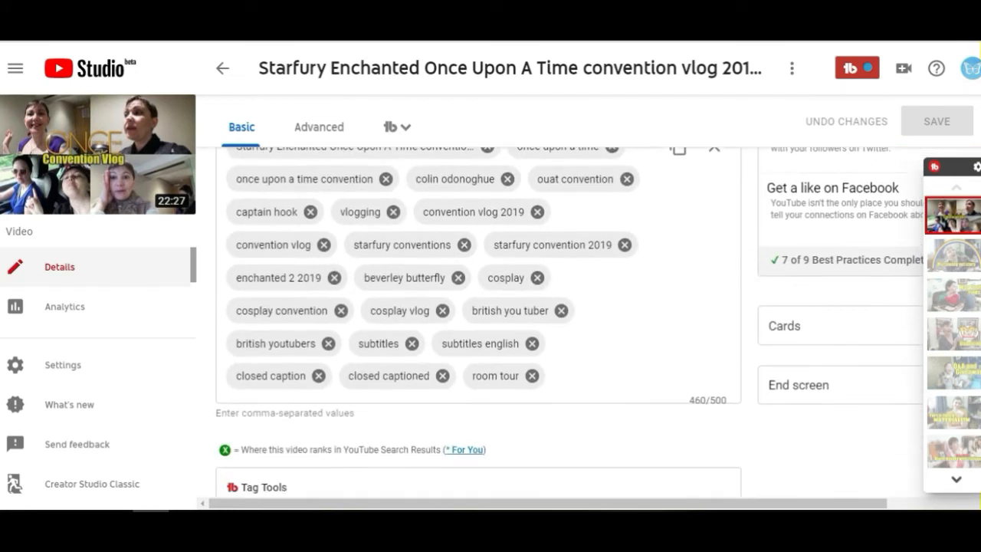